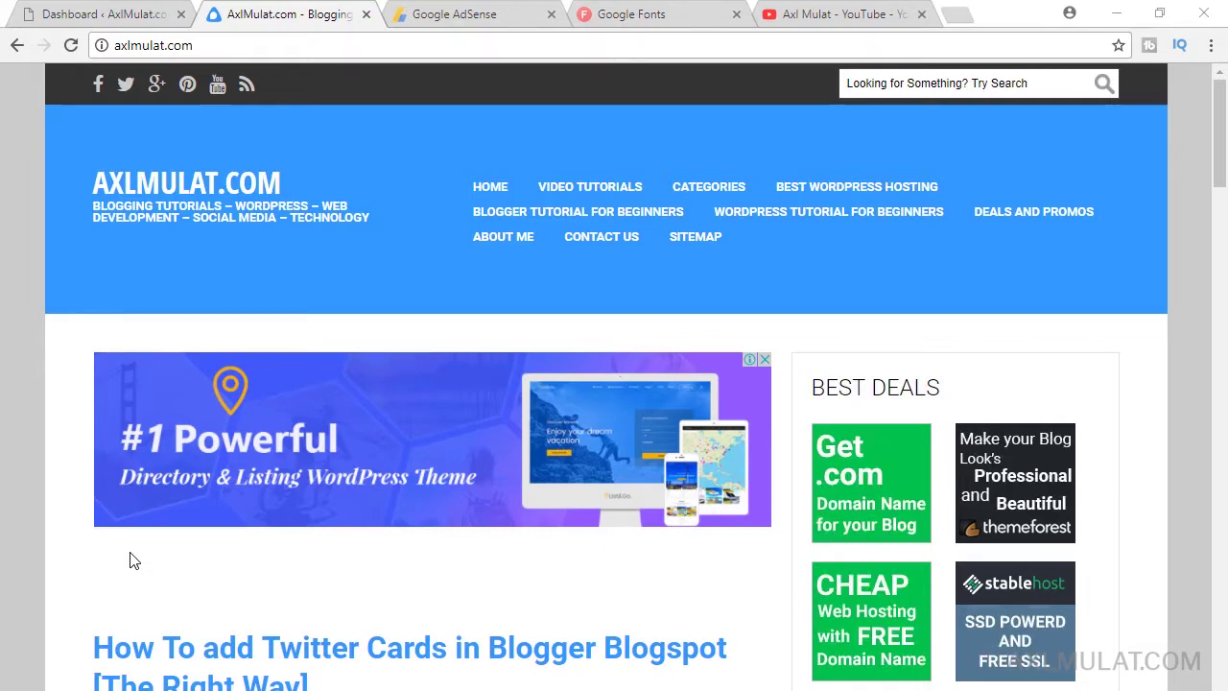
Review the ad placements on the axlmulat.com home page and in the Twitter Cards blog post
{"action": "scroll", "coordinate": [221, 586], "scroll_direction": "down", "scroll_amount": 1}
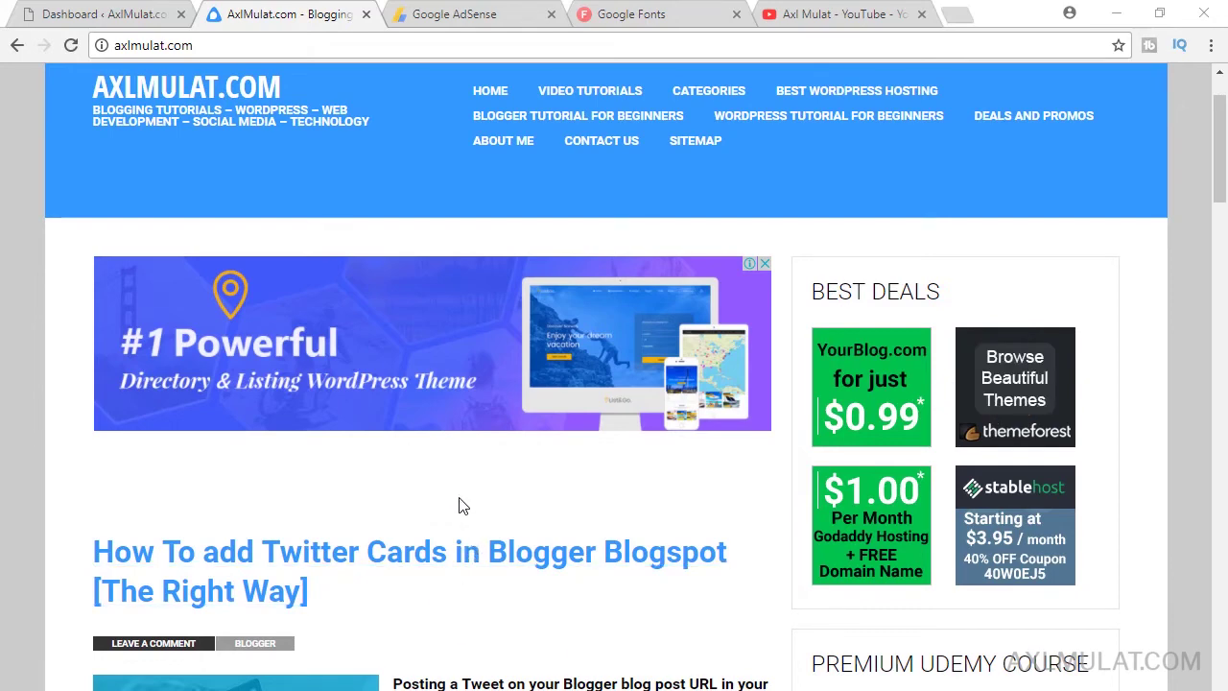
{"action": "scroll", "coordinate": [458, 506], "scroll_direction": "up", "scroll_amount": 1}
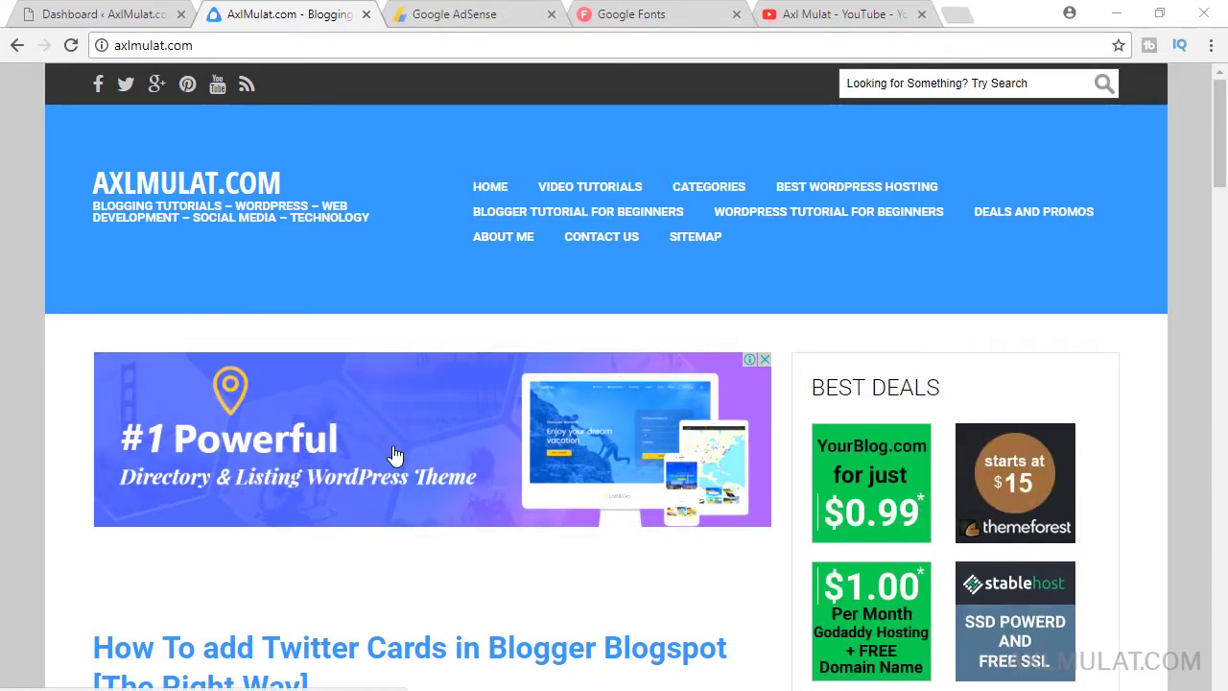
{"action": "scroll", "coordinate": [397, 489], "scroll_direction": "down", "scroll_amount": 10}
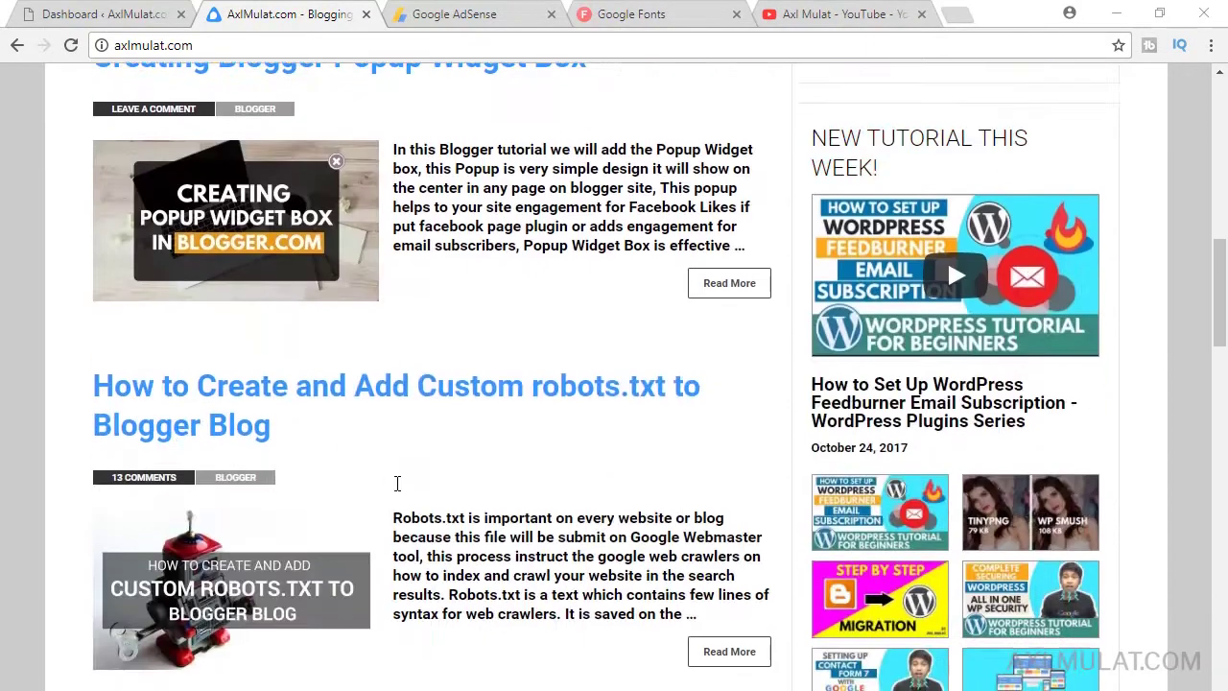
{"action": "scroll", "coordinate": [397, 484], "scroll_direction": "down", "scroll_amount": 5}
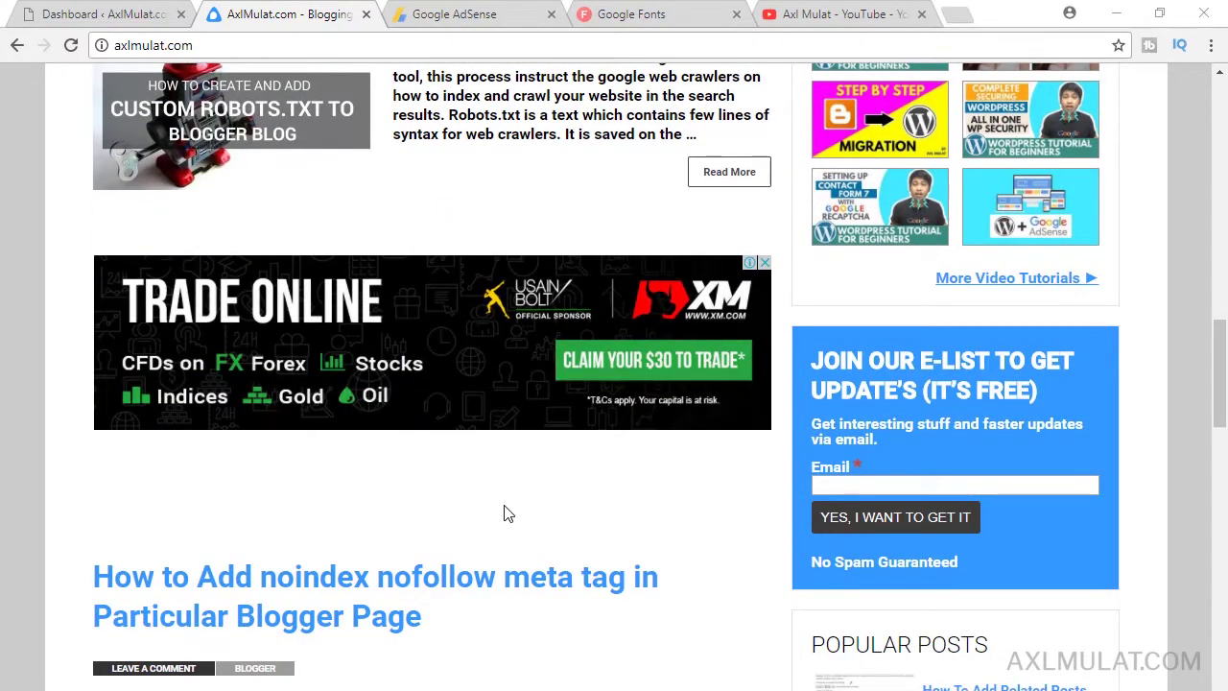
{"action": "scroll", "coordinate": [508, 514], "scroll_direction": "up", "scroll_amount": 11}
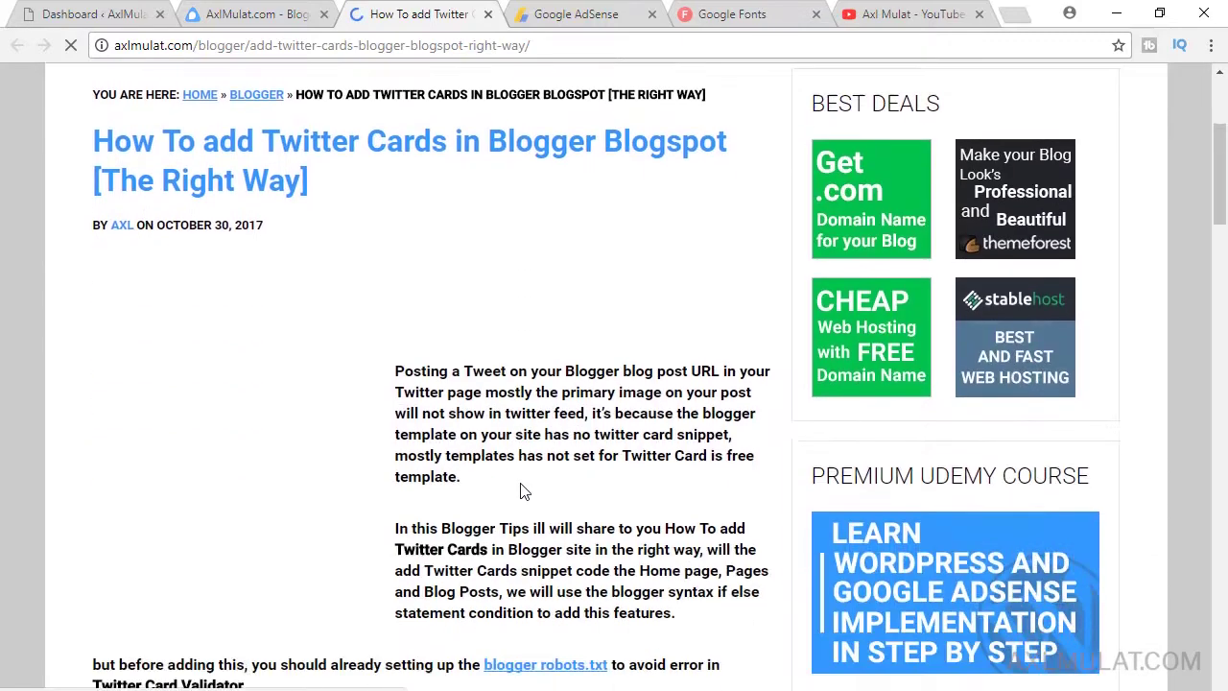
{"action": "scroll", "coordinate": [523, 492], "scroll_direction": "down", "scroll_amount": 1}
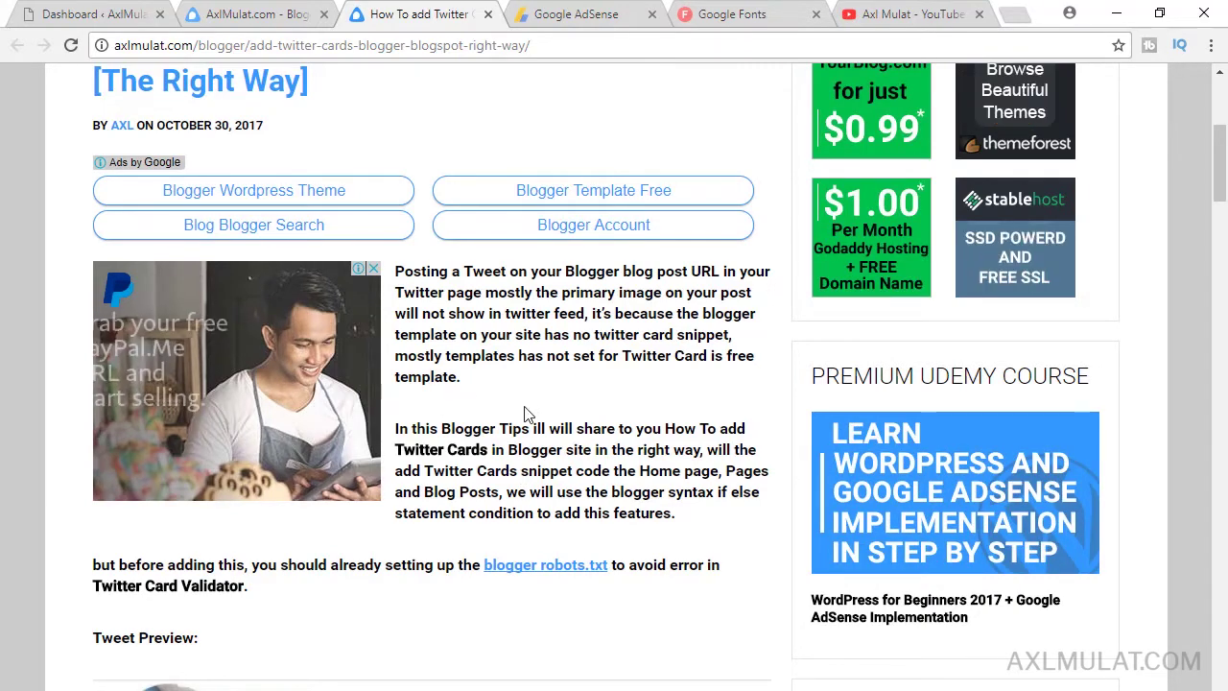
Switch to Google AdSense and start a new ad unit of the In-feed ads type
{"action": "left_click", "coordinate": [571, 11]}
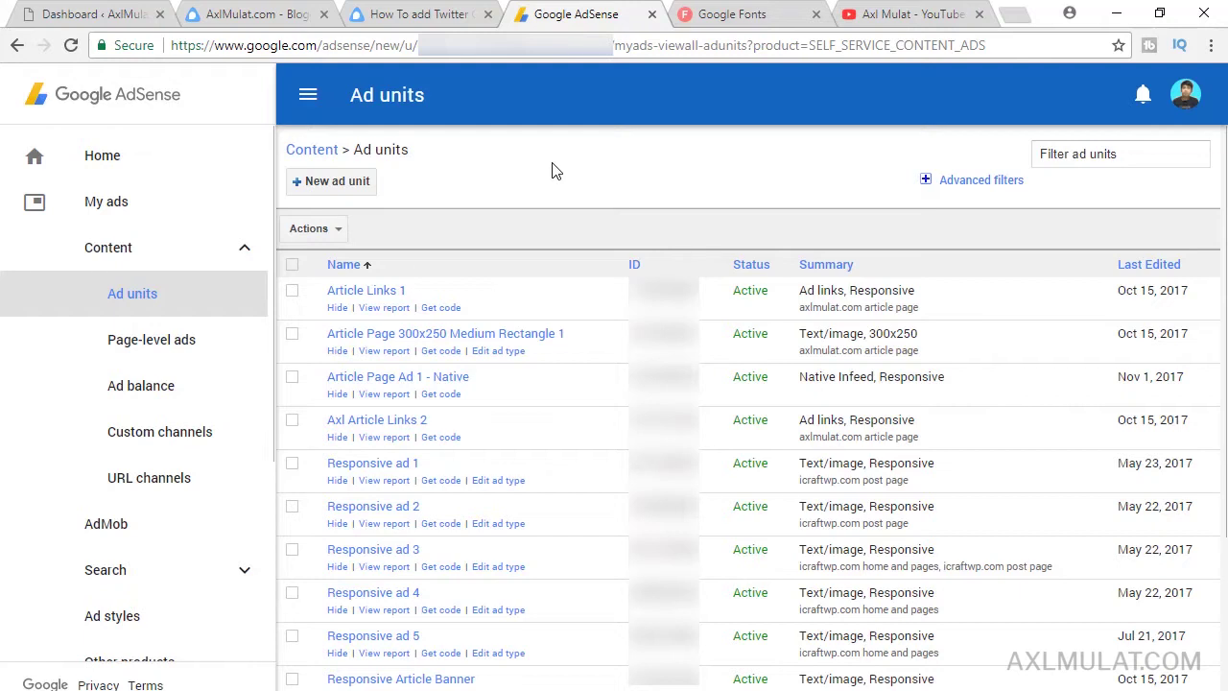
{"action": "left_click", "coordinate": [140, 289]}
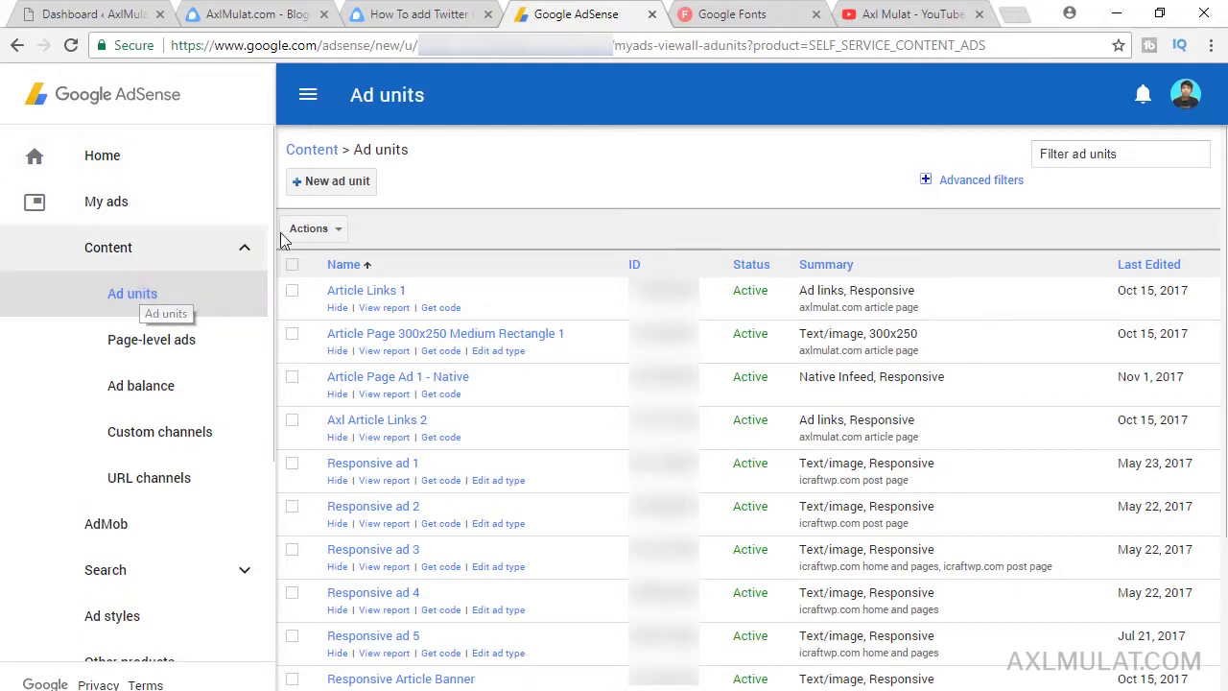
{"action": "left_click", "coordinate": [336, 182]}
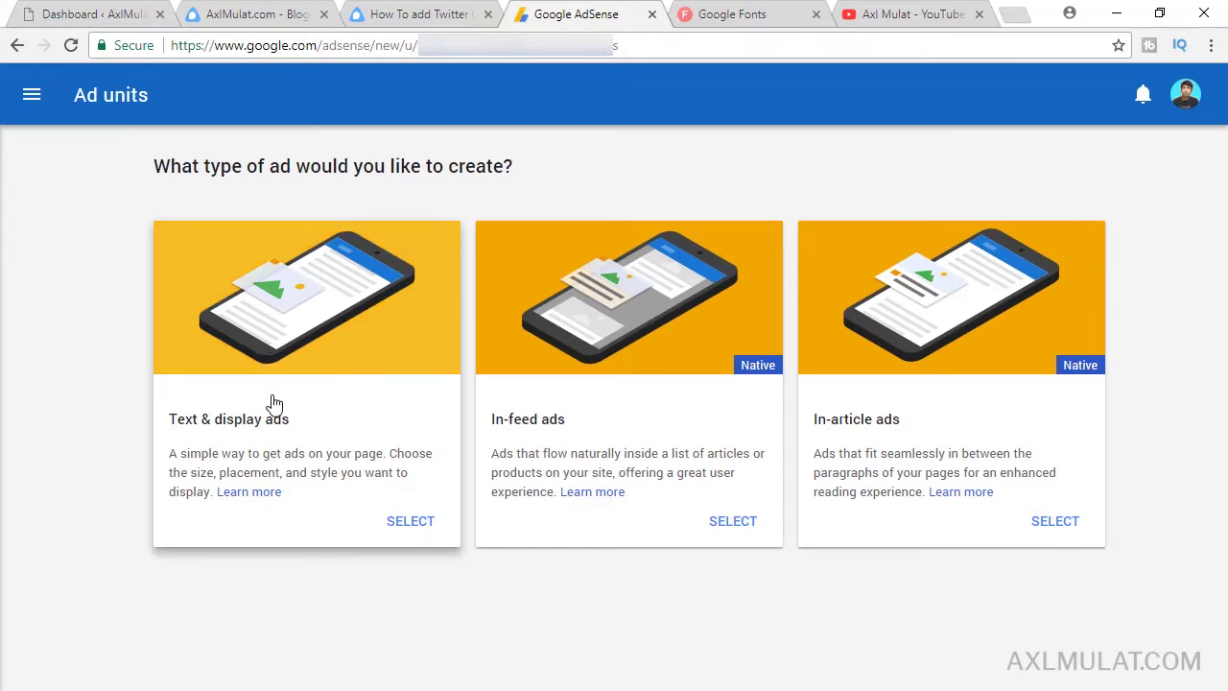
{"action": "left_click", "coordinate": [254, 13]}
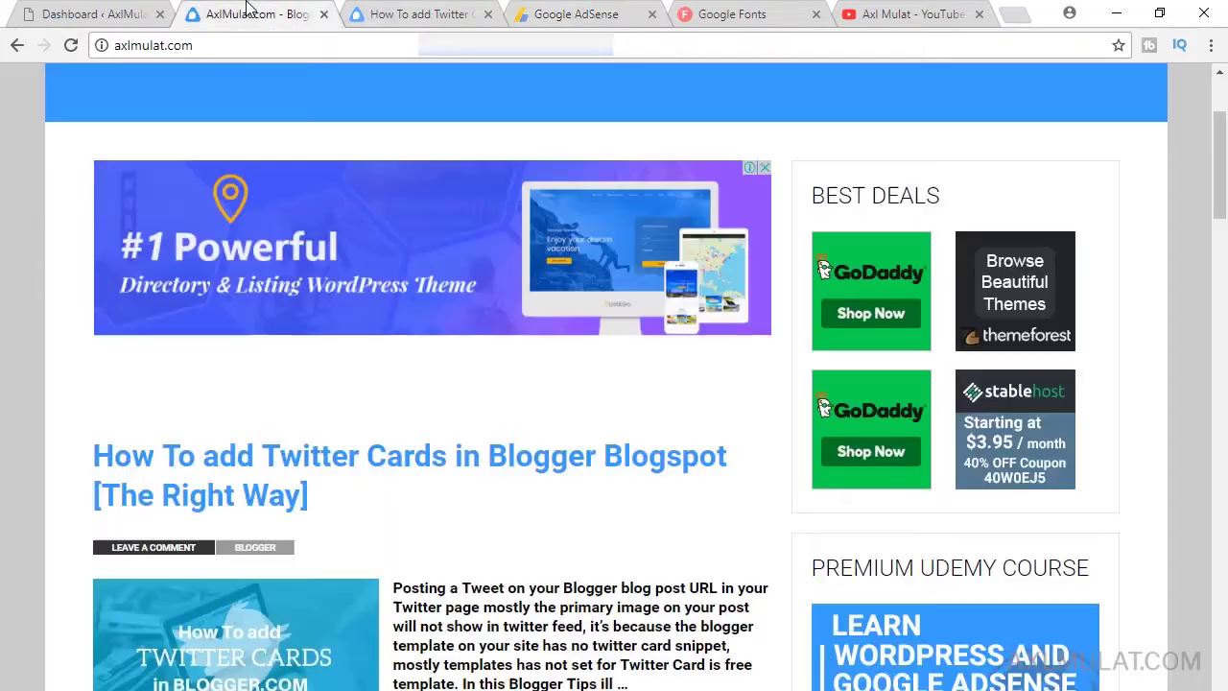
{"action": "left_click", "coordinate": [587, 12]}
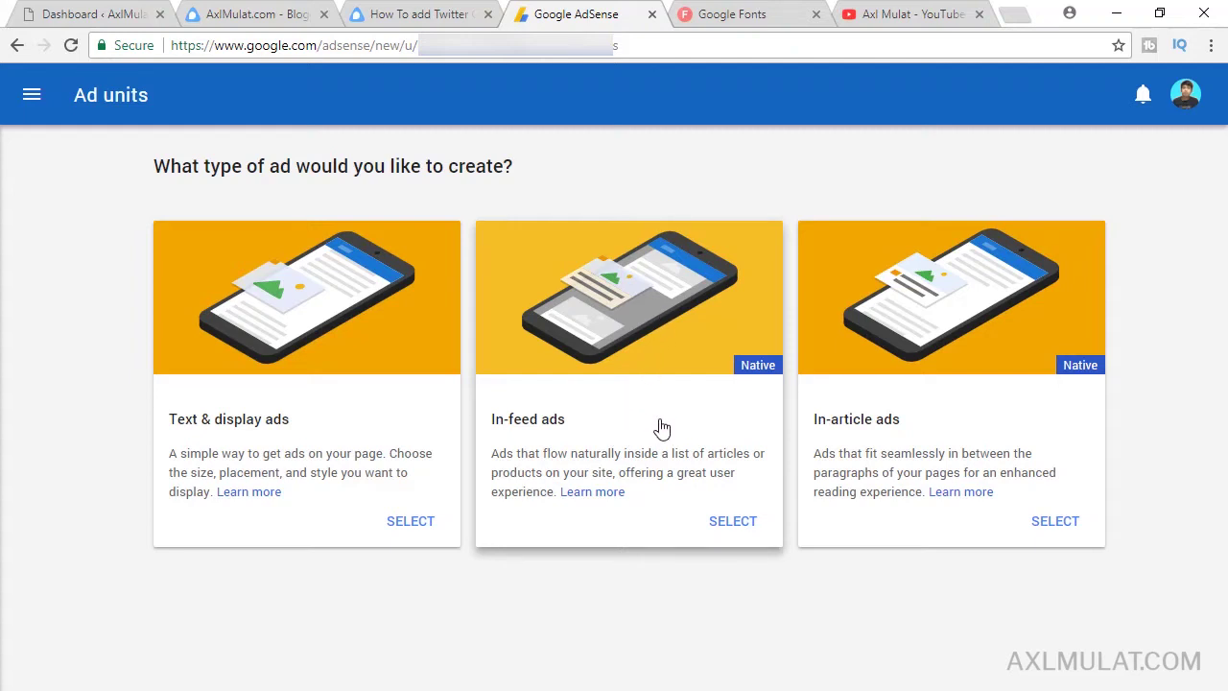
{"action": "left_click", "coordinate": [727, 529]}
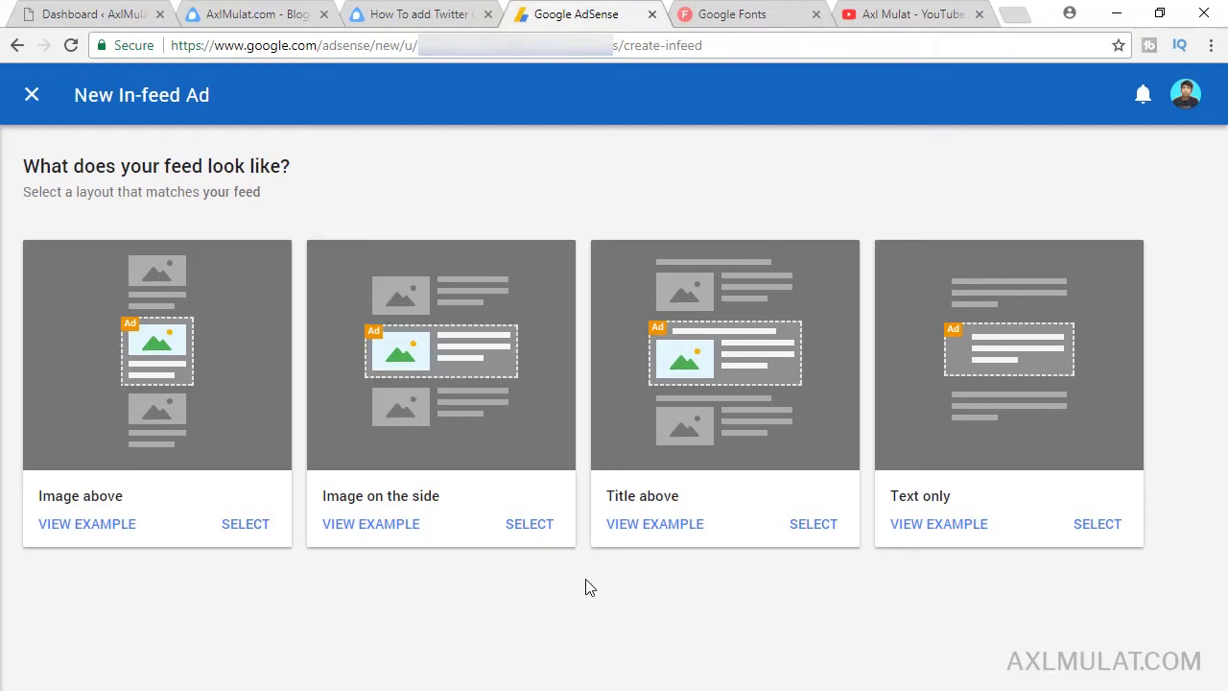
View the Title above layout example and compare it with the post feed on the axlmulat.com home page
{"action": "left_click", "coordinate": [658, 529]}
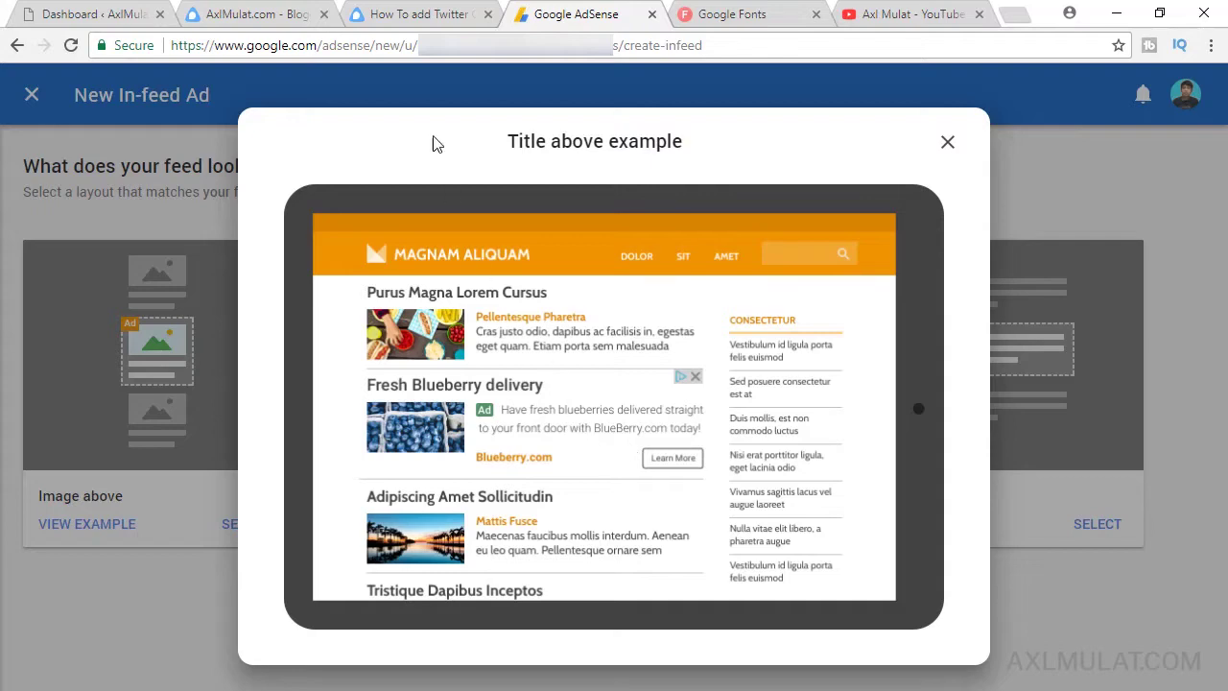
{"action": "left_click", "coordinate": [252, 11]}
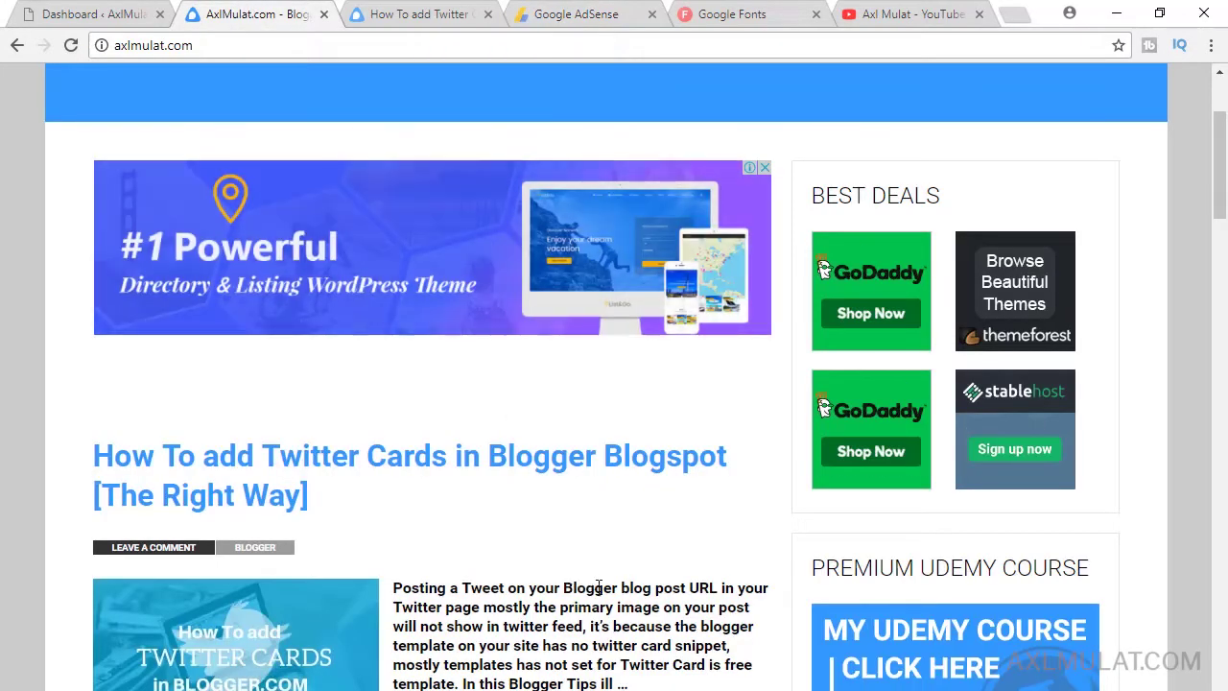
{"action": "scroll", "coordinate": [588, 585], "scroll_direction": "down", "scroll_amount": 1}
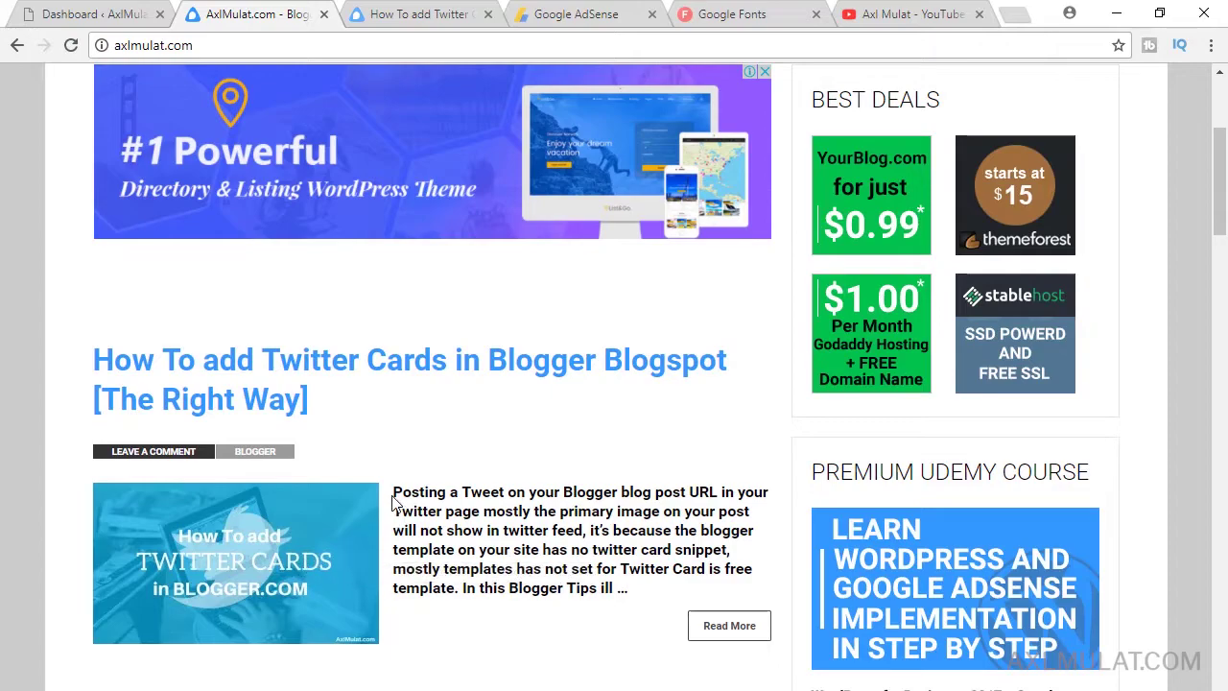
{"action": "left_click", "coordinate": [564, 13]}
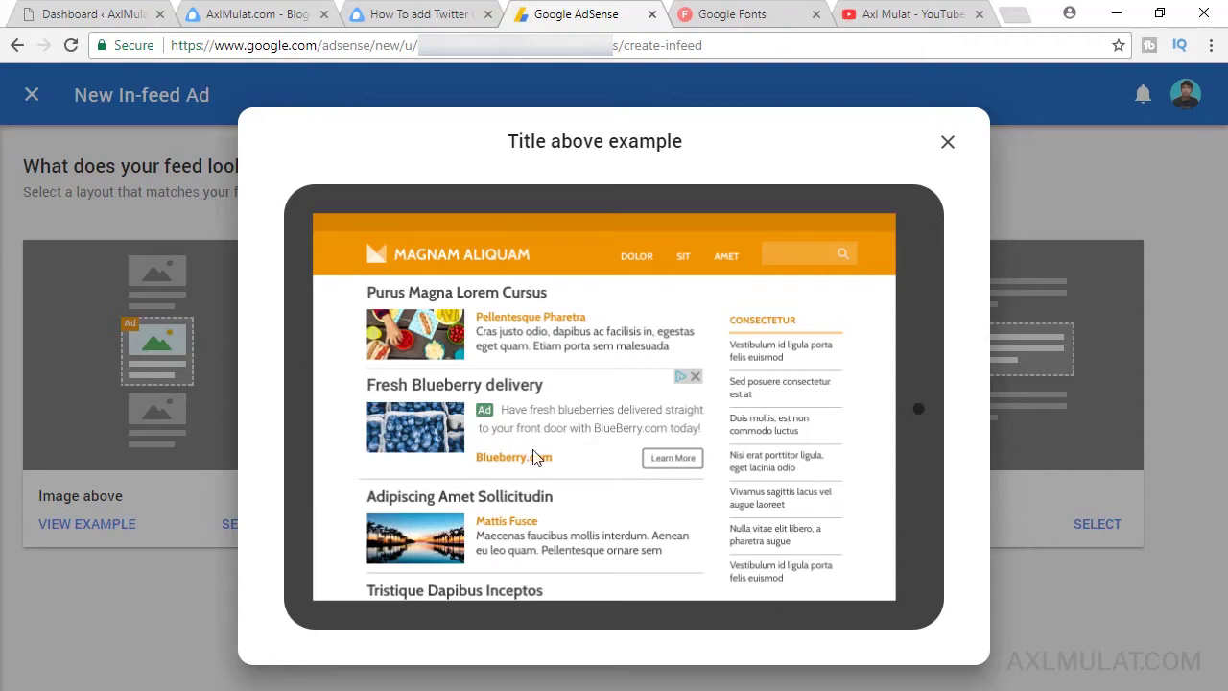
{"action": "left_click", "coordinate": [949, 143]}
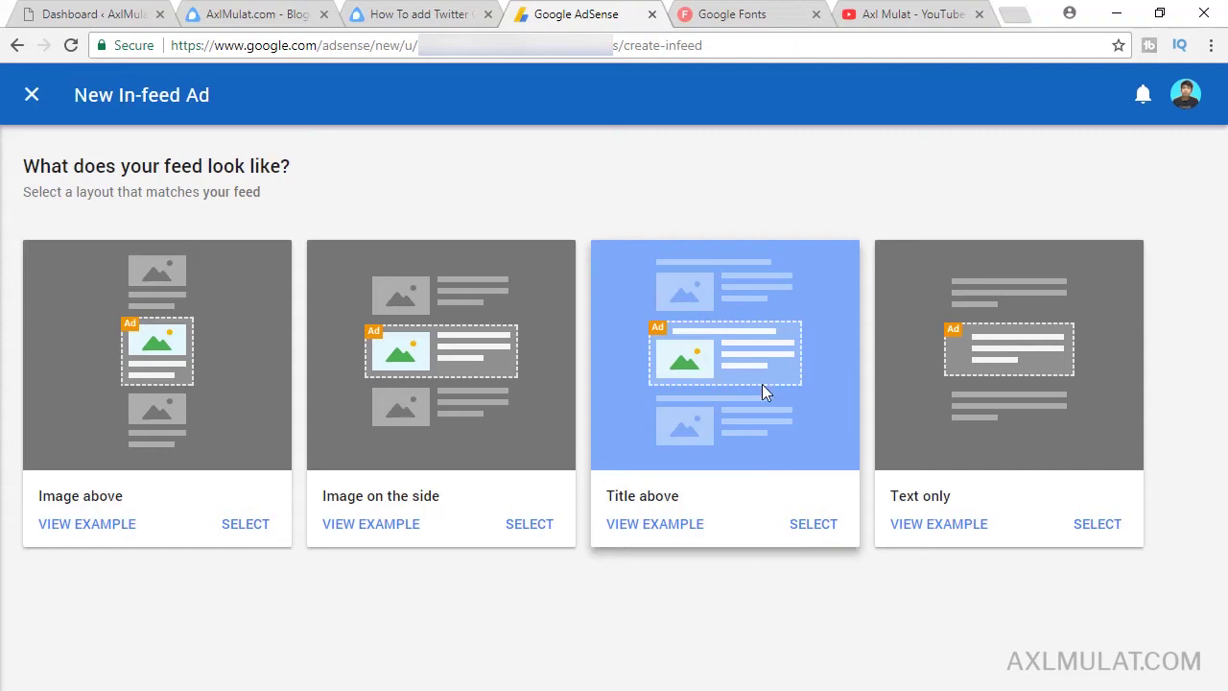
{"action": "left_click", "coordinate": [259, 13]}
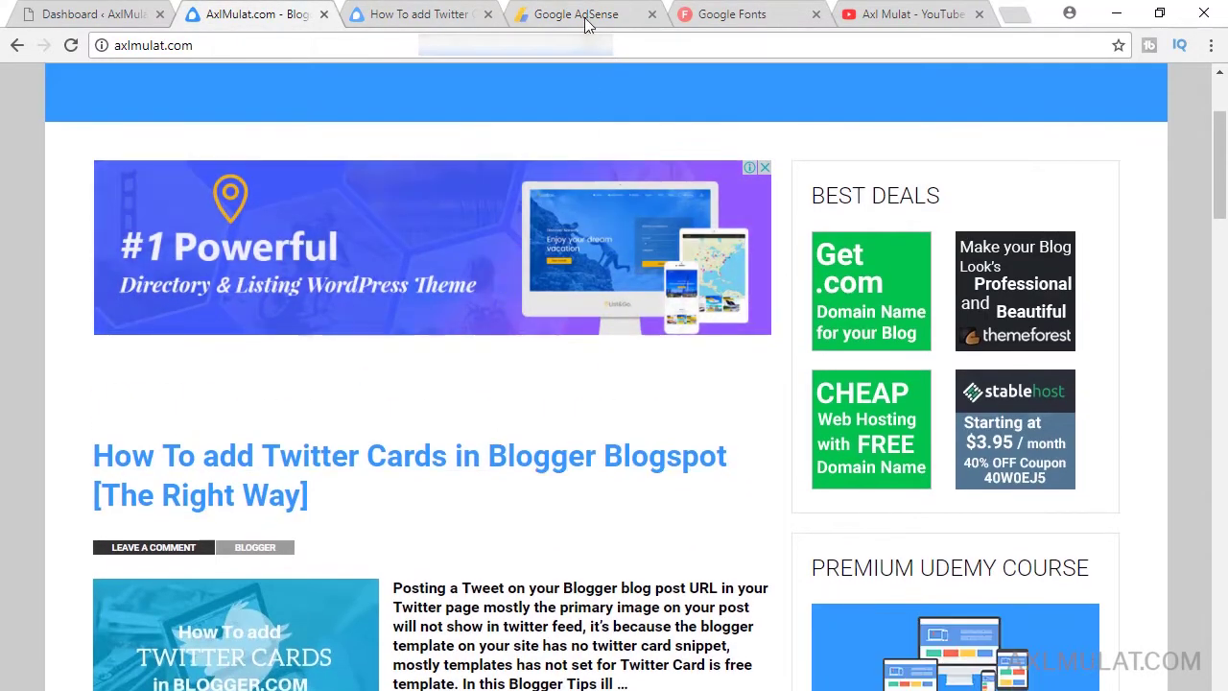
{"action": "left_click", "coordinate": [581, 16]}
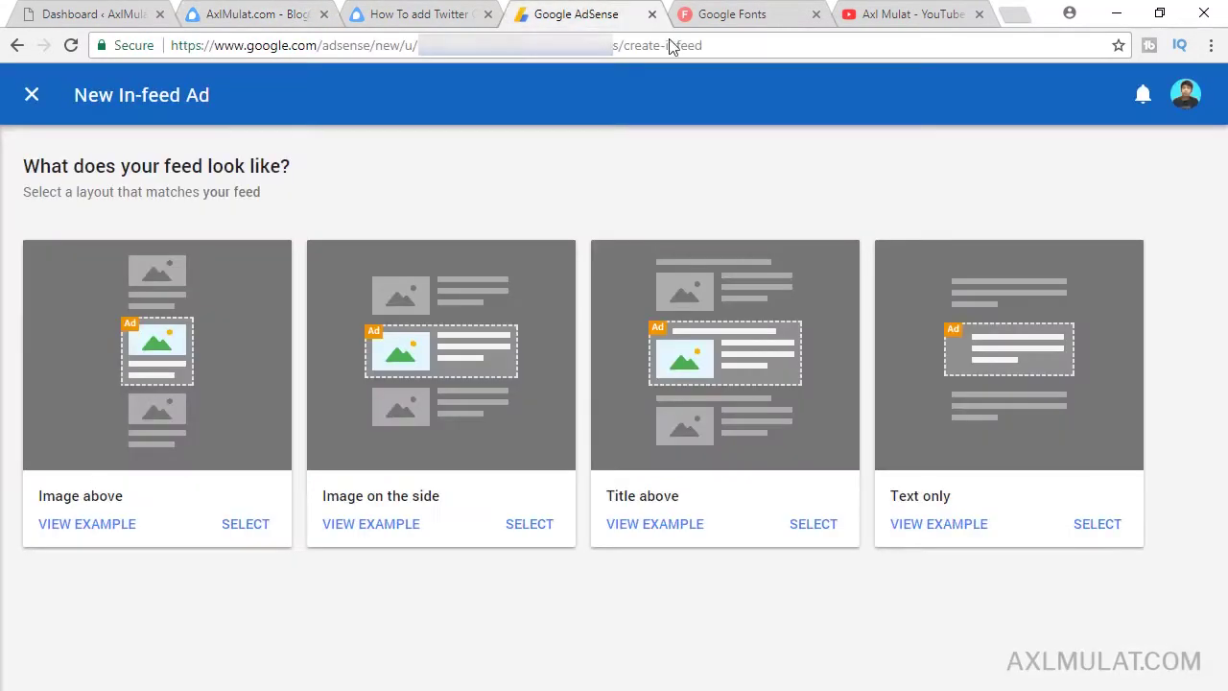
Choose the Title above layout and name the ad unit Responsive Banner for Page
{"action": "left_click", "coordinate": [811, 532]}
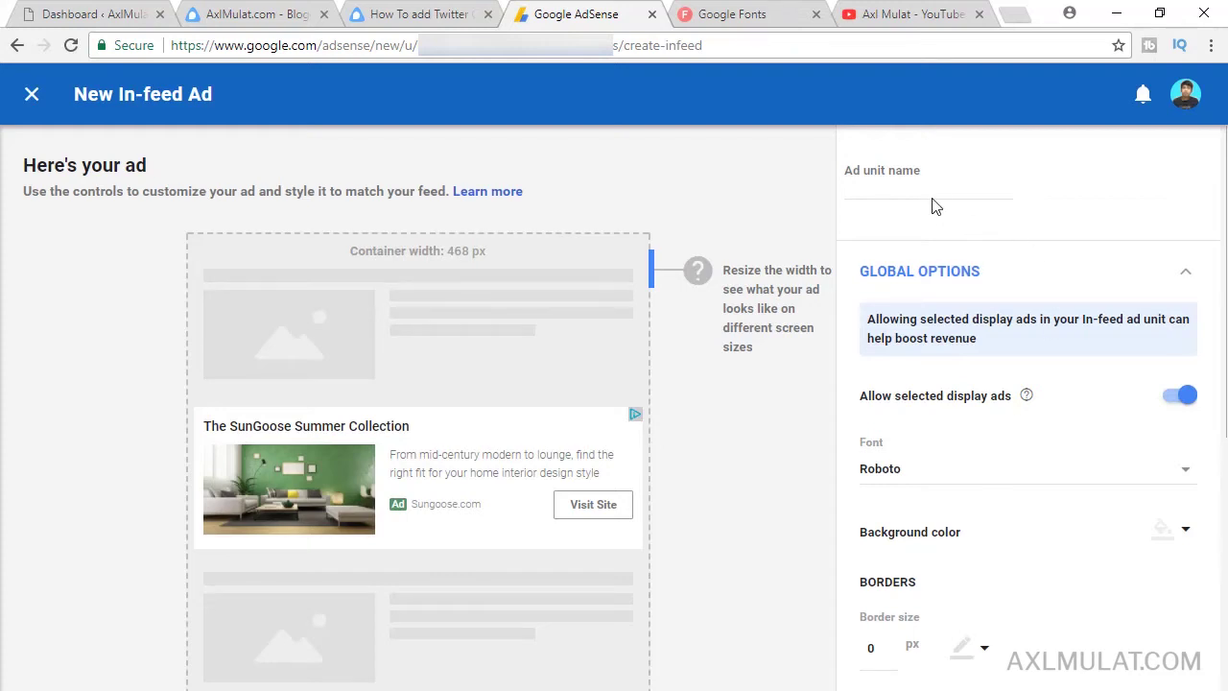
{"action": "left_click", "coordinate": [928, 183]}
{"action": "type", "text": "Banner for Pages 1 - Native"}
{"action": "key", "text": "ctrl+a"}
{"action": "type", "text": "Responsive Banner for Page"}
{"action": "left_click", "coordinate": [782, 459]}
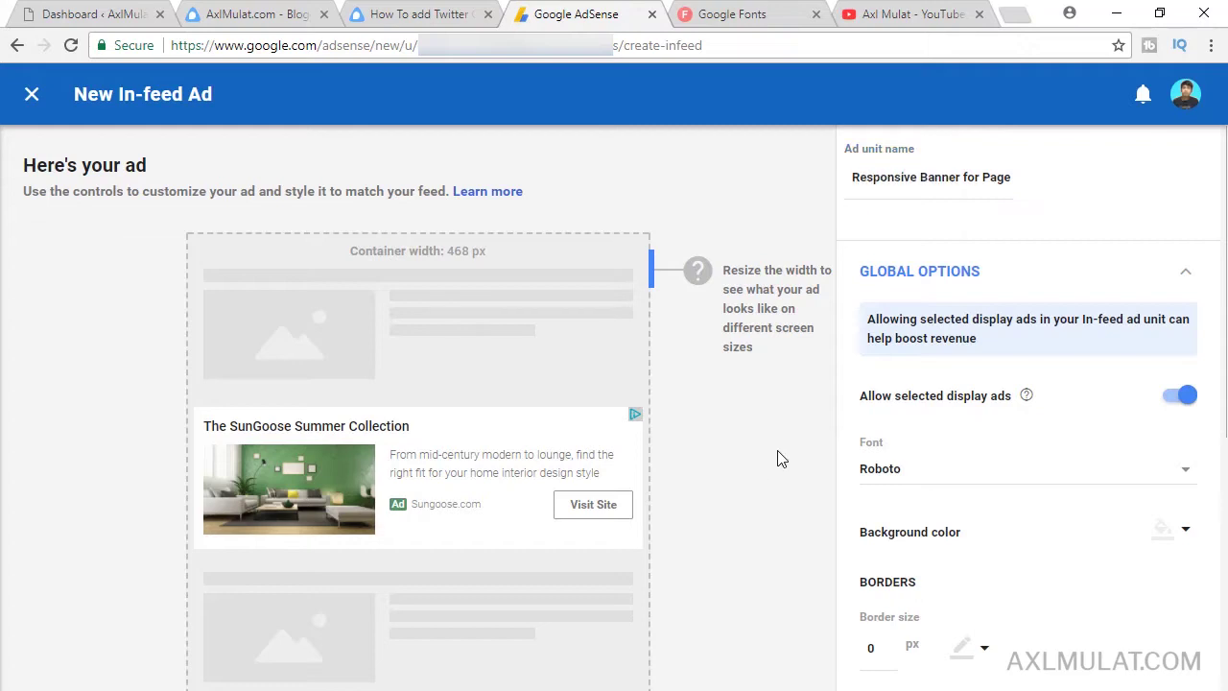
Collapse the ad's global options and compare its styling sections with the title, image and excerpt of the blog's posts
{"action": "left_click", "coordinate": [959, 276]}
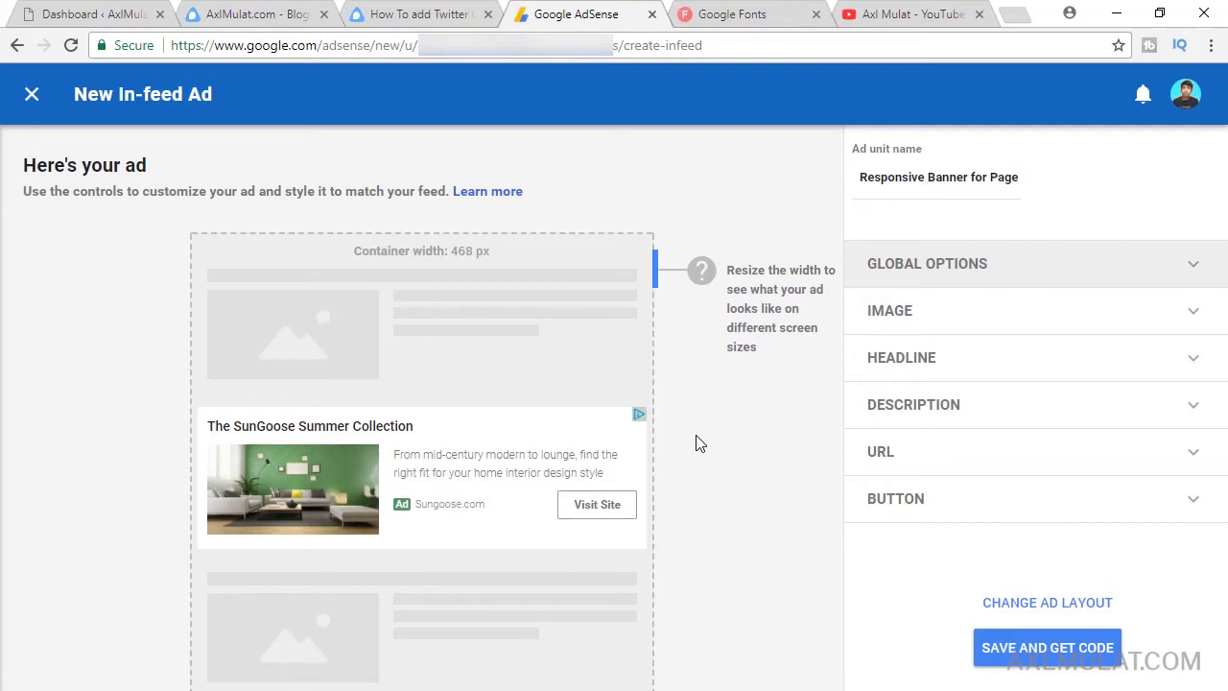
{"action": "left_click", "coordinate": [278, 14]}
{"action": "scroll", "coordinate": [645, 566], "scroll_direction": "down", "scroll_amount": 1}
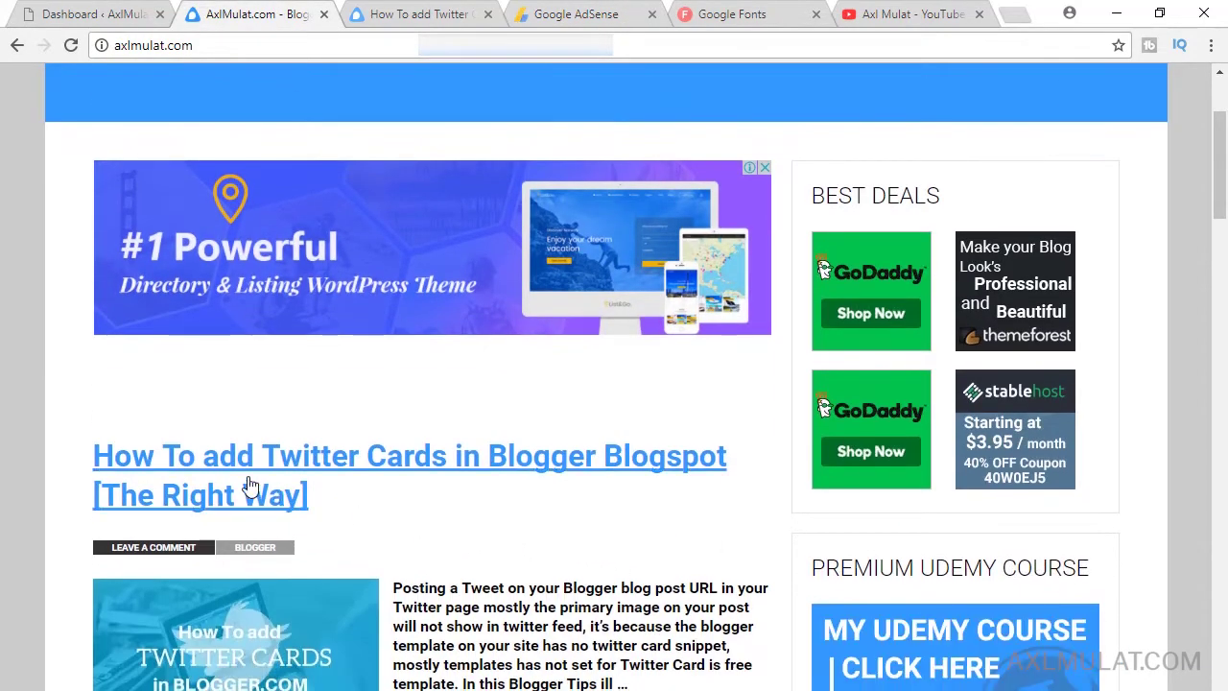
{"action": "scroll", "coordinate": [671, 522], "scroll_direction": "down", "scroll_amount": 1}
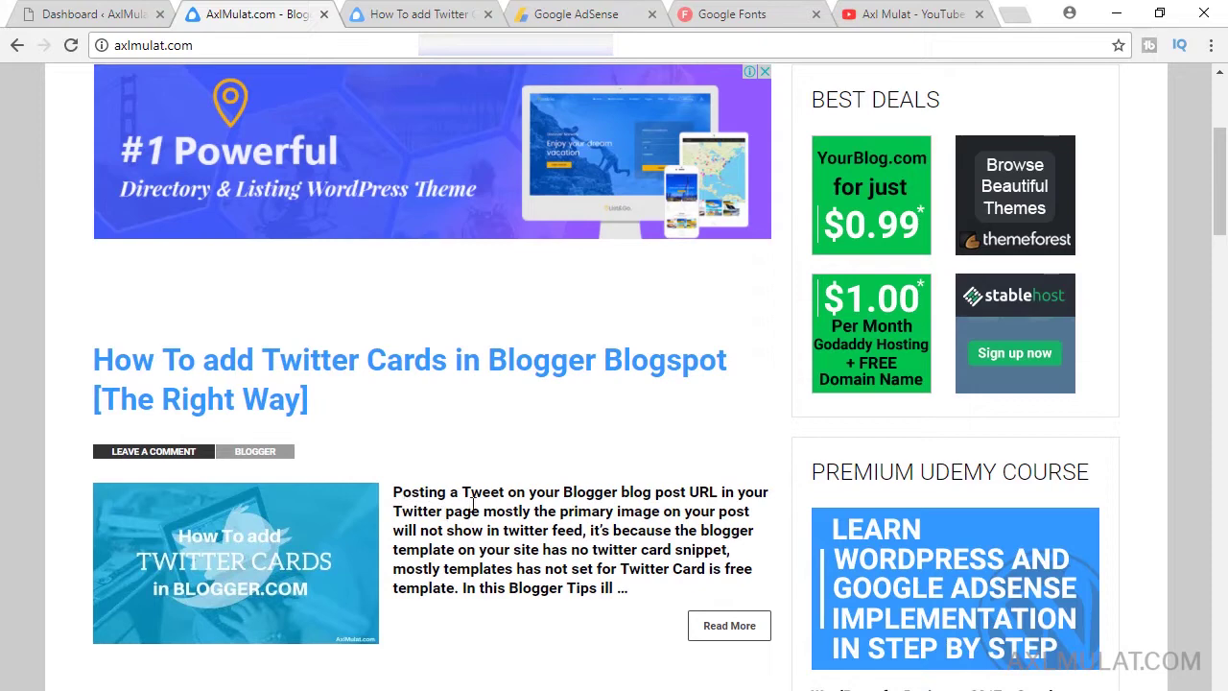
{"action": "scroll", "coordinate": [598, 505], "scroll_direction": "down", "scroll_amount": 1}
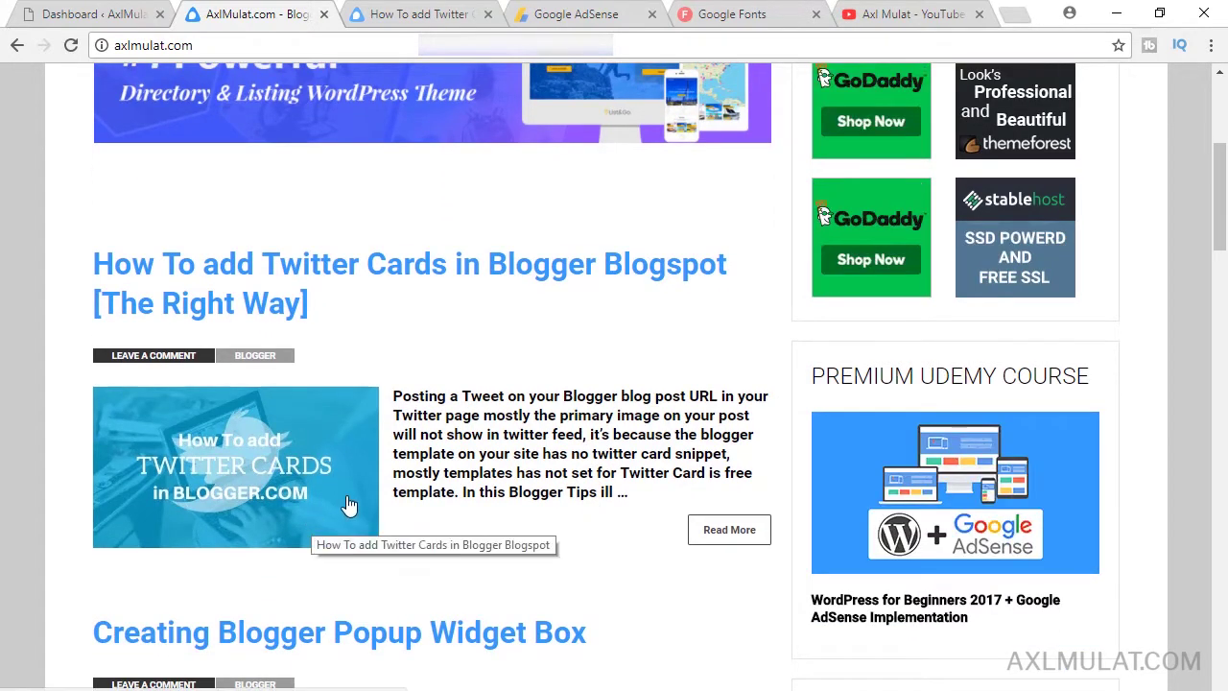
{"action": "left_click", "coordinate": [580, 15]}
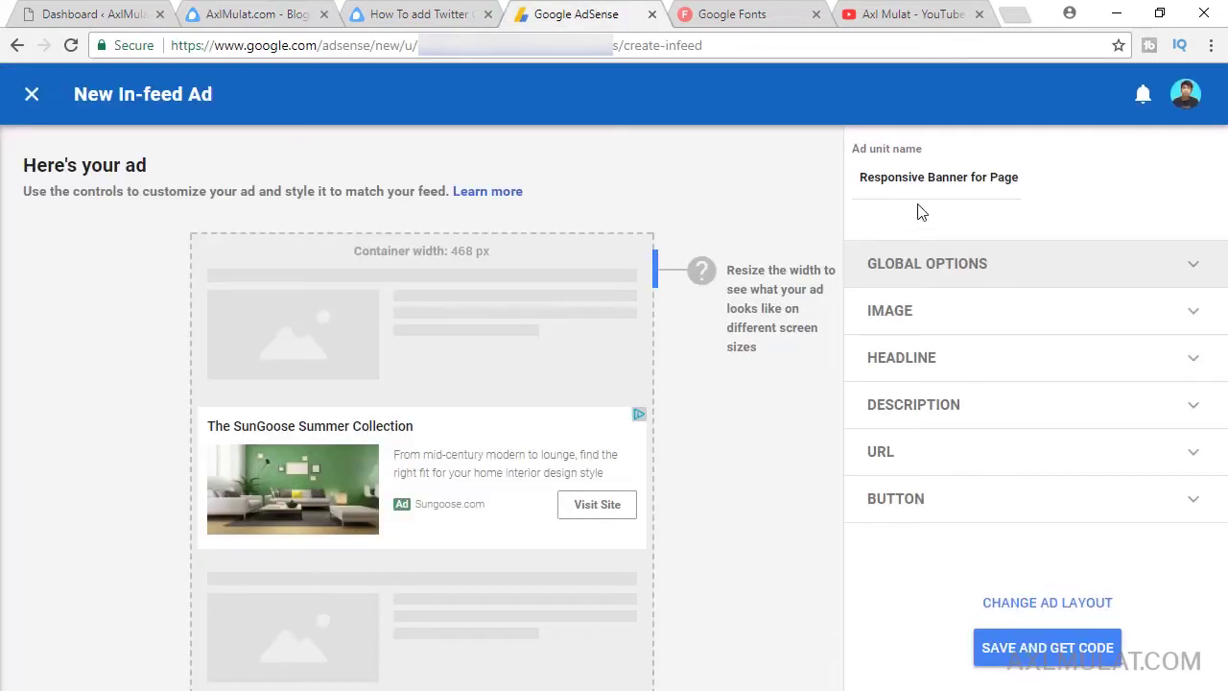
Show the font choices in the ad's global options and check the site's font-family in style.css in Notepad++
{"action": "left_click", "coordinate": [942, 270]}
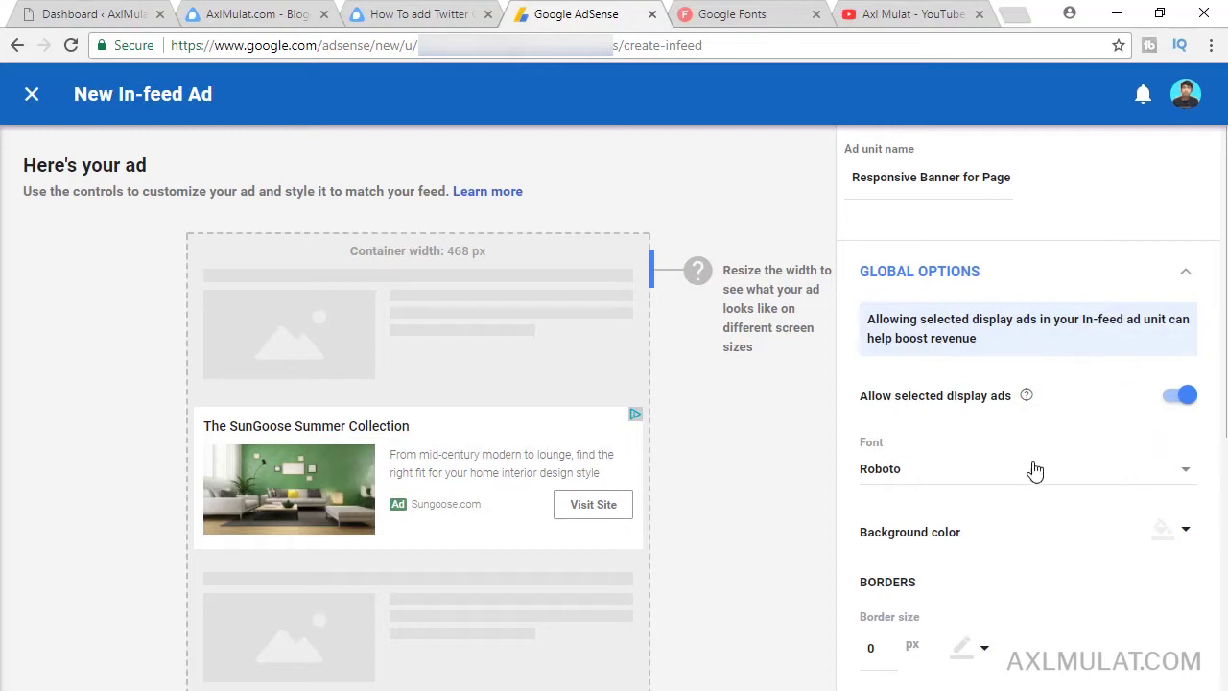
{"action": "scroll", "coordinate": [1116, 440], "scroll_direction": "down", "scroll_amount": 1}
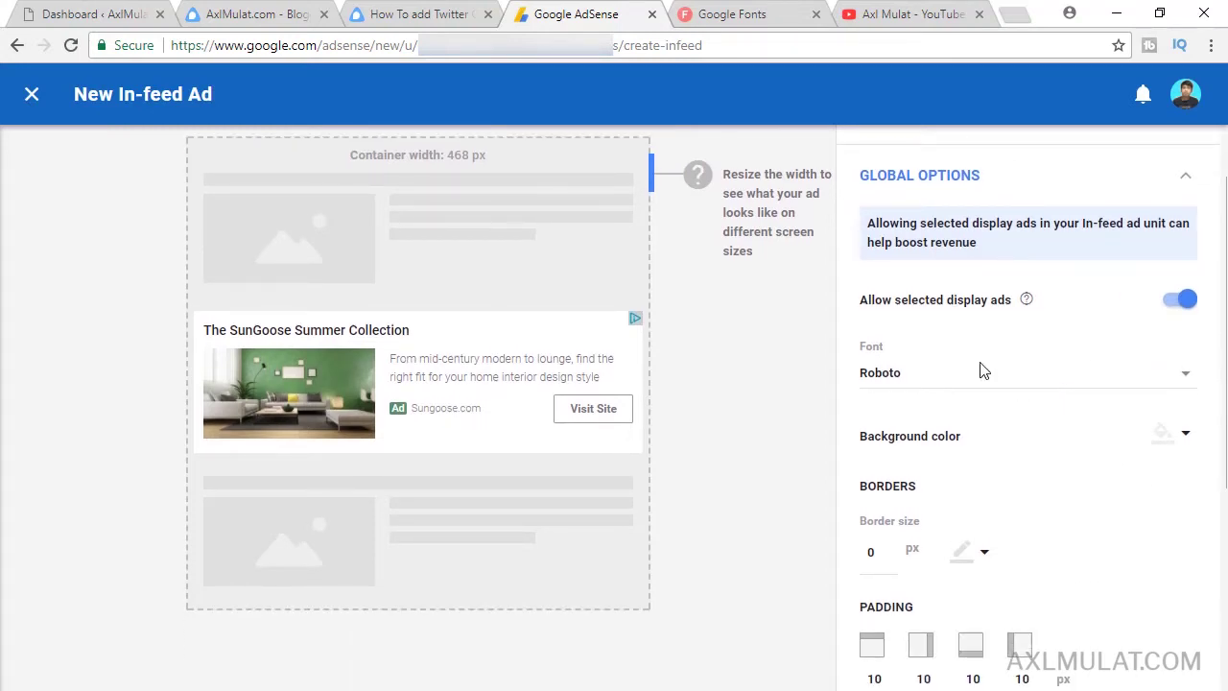
{"action": "left_click", "coordinate": [1181, 375]}
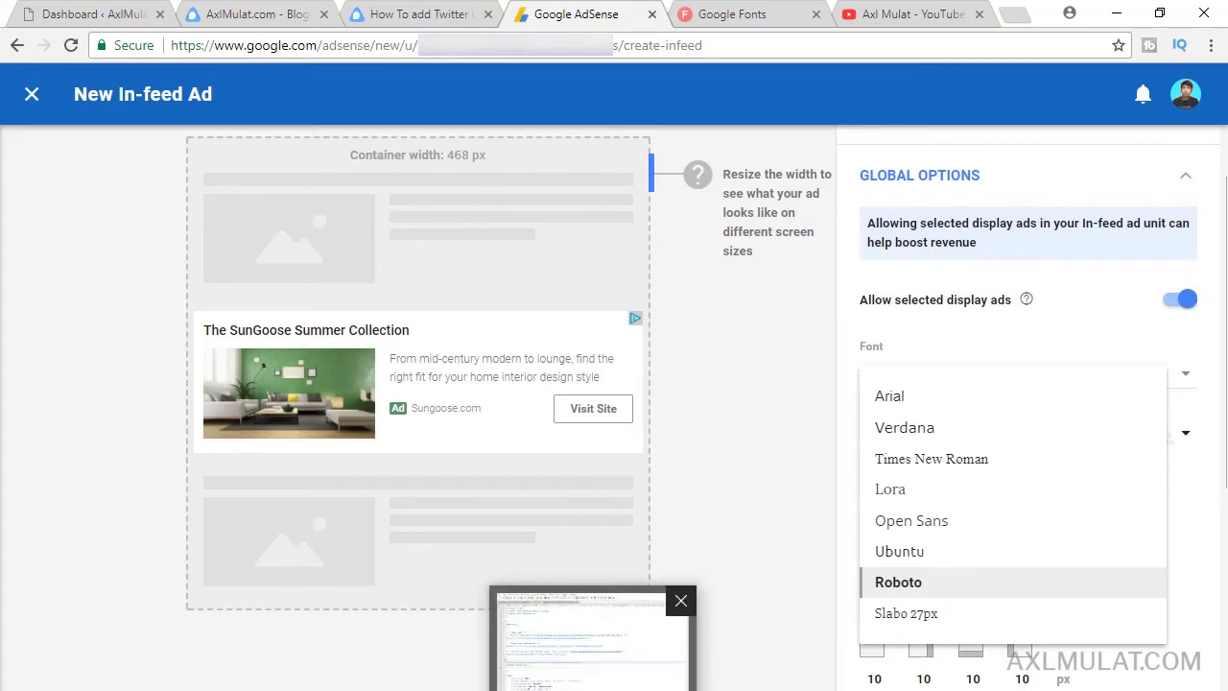
{"action": "left_click", "coordinate": [622, 686]}
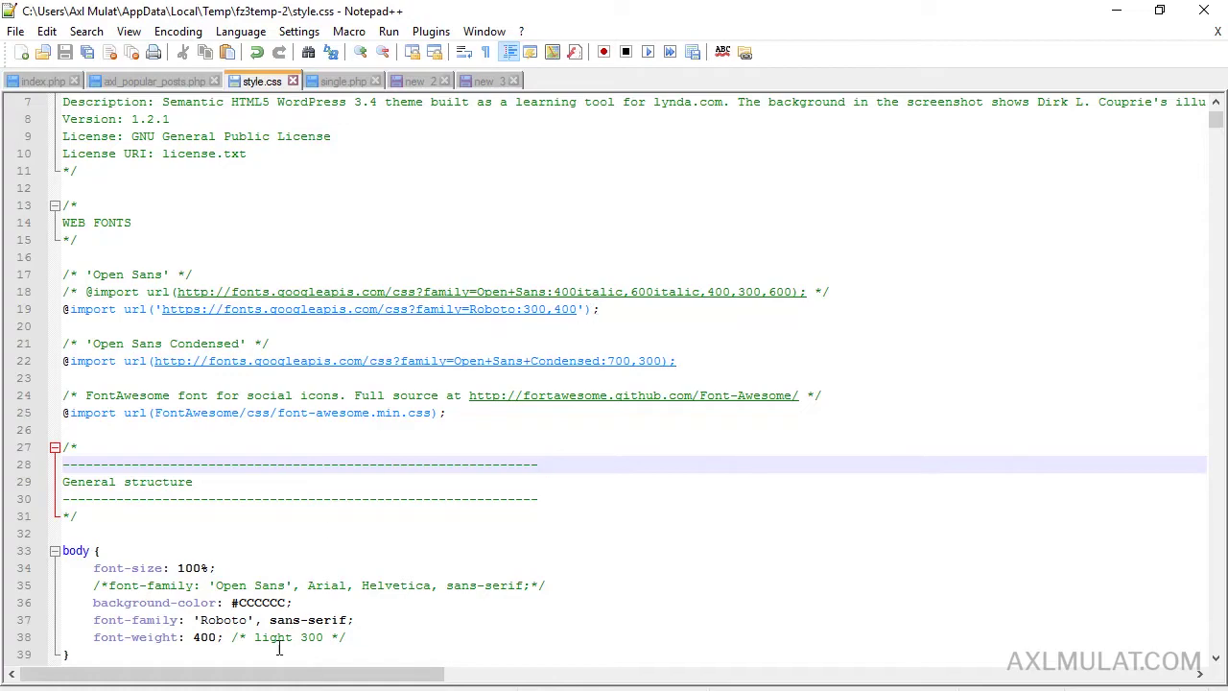
{"action": "key", "text": "alt+Tab"}
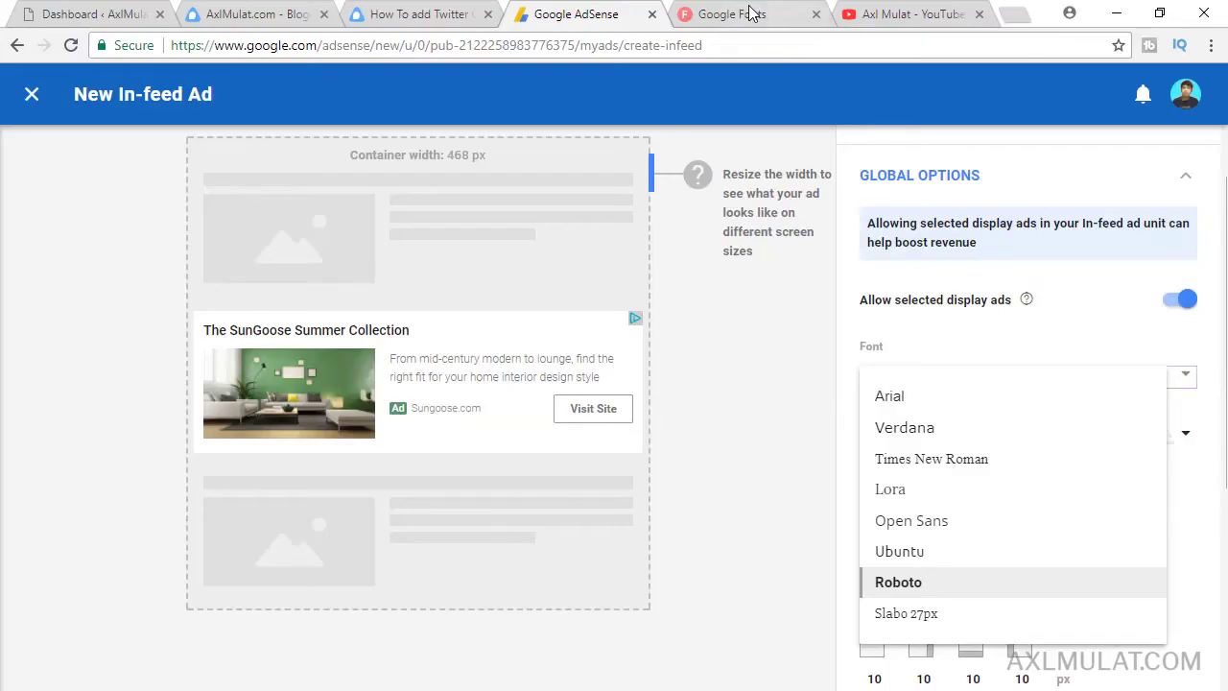
Switch to Google Fonts, add the Roboto family to the selection and show its embed code
{"action": "left_click", "coordinate": [734, 15]}
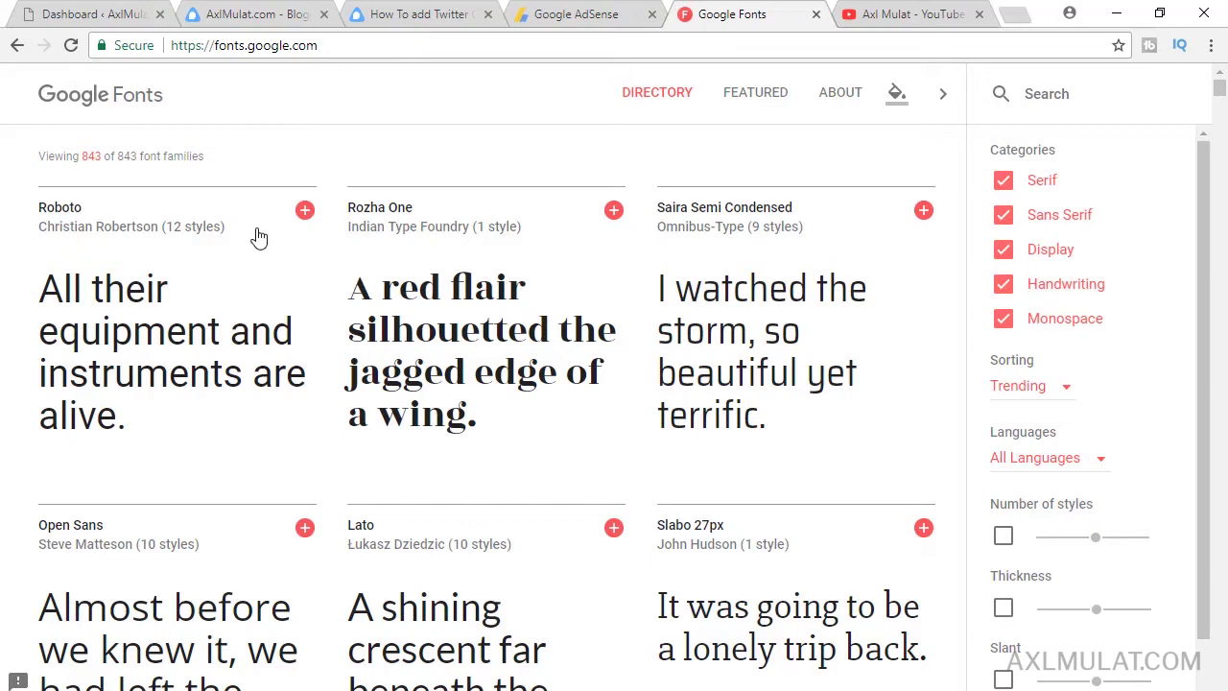
{"action": "mouse_move", "coordinate": [224, 273]}
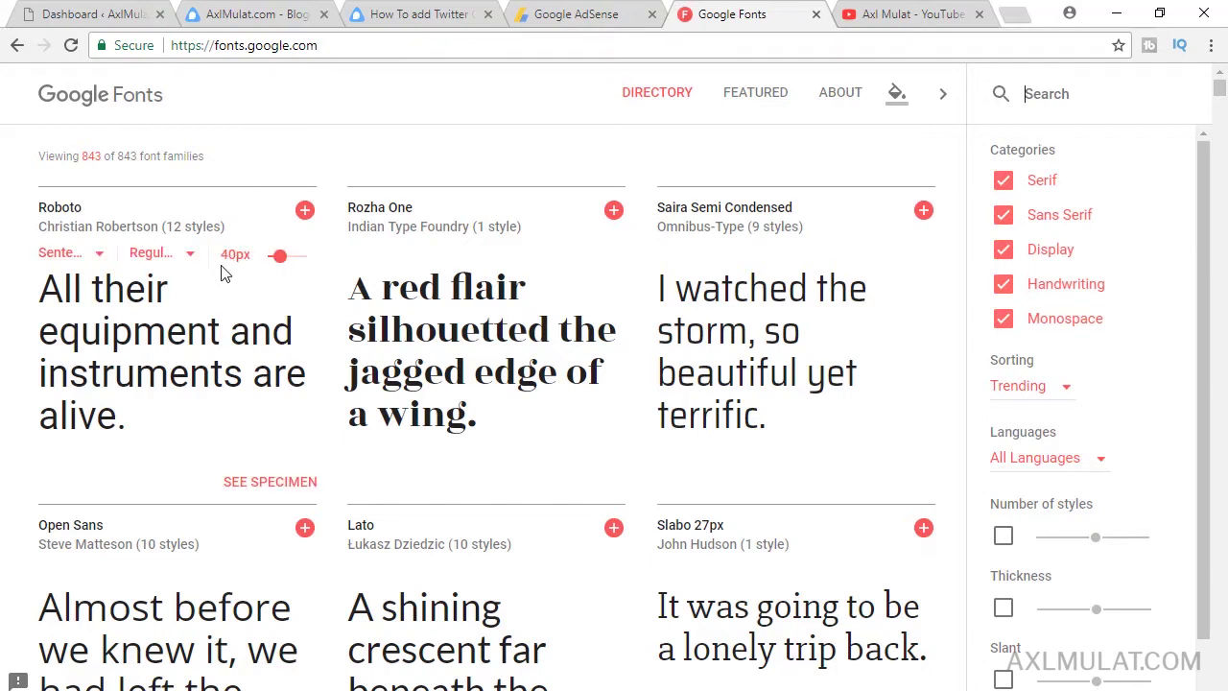
{"action": "left_click", "coordinate": [305, 213]}
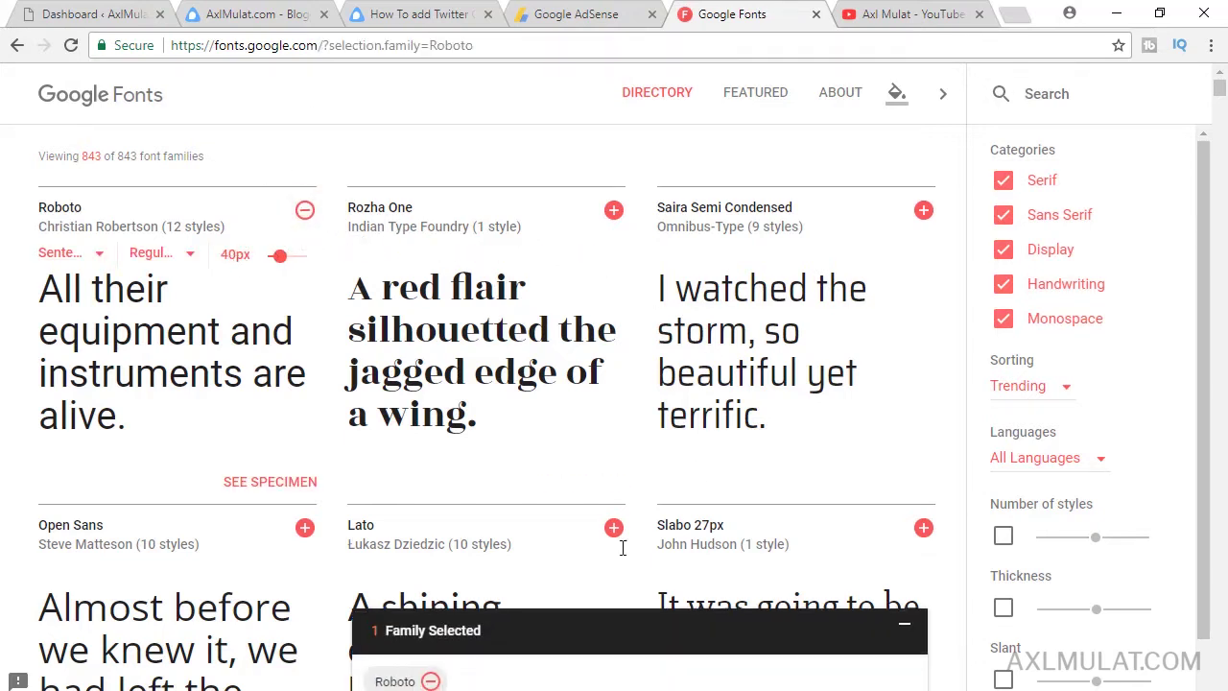
{"action": "left_click", "coordinate": [413, 683]}
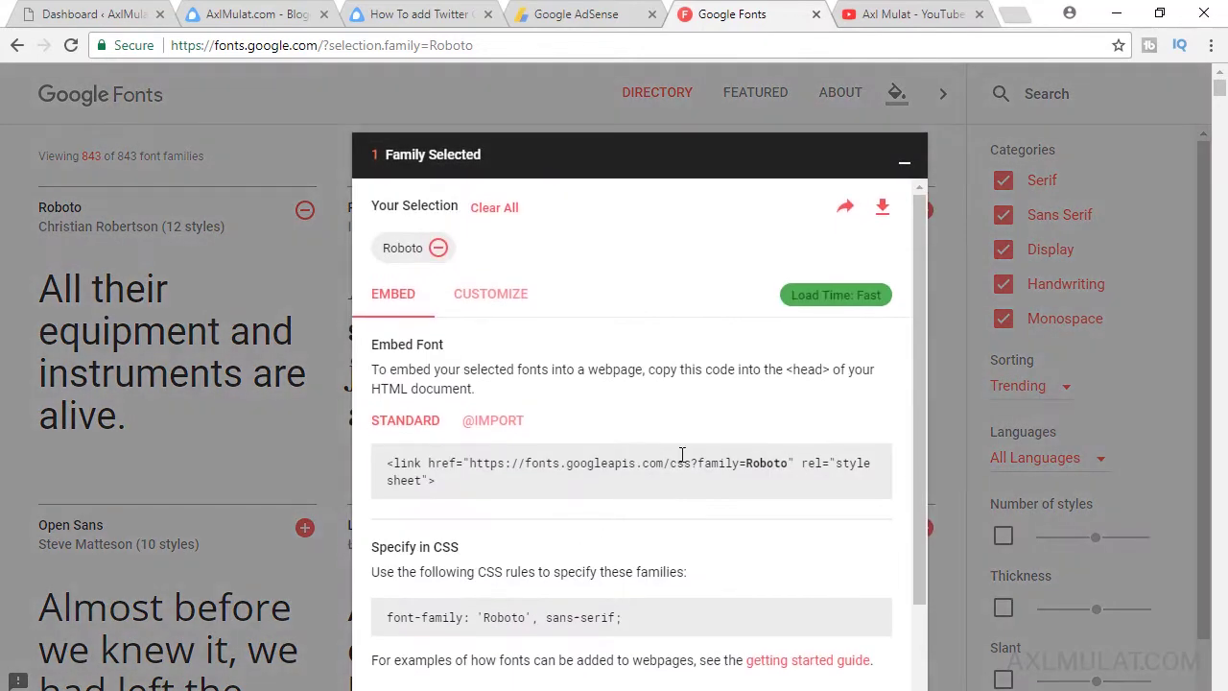
{"action": "left_click", "coordinate": [507, 295]}
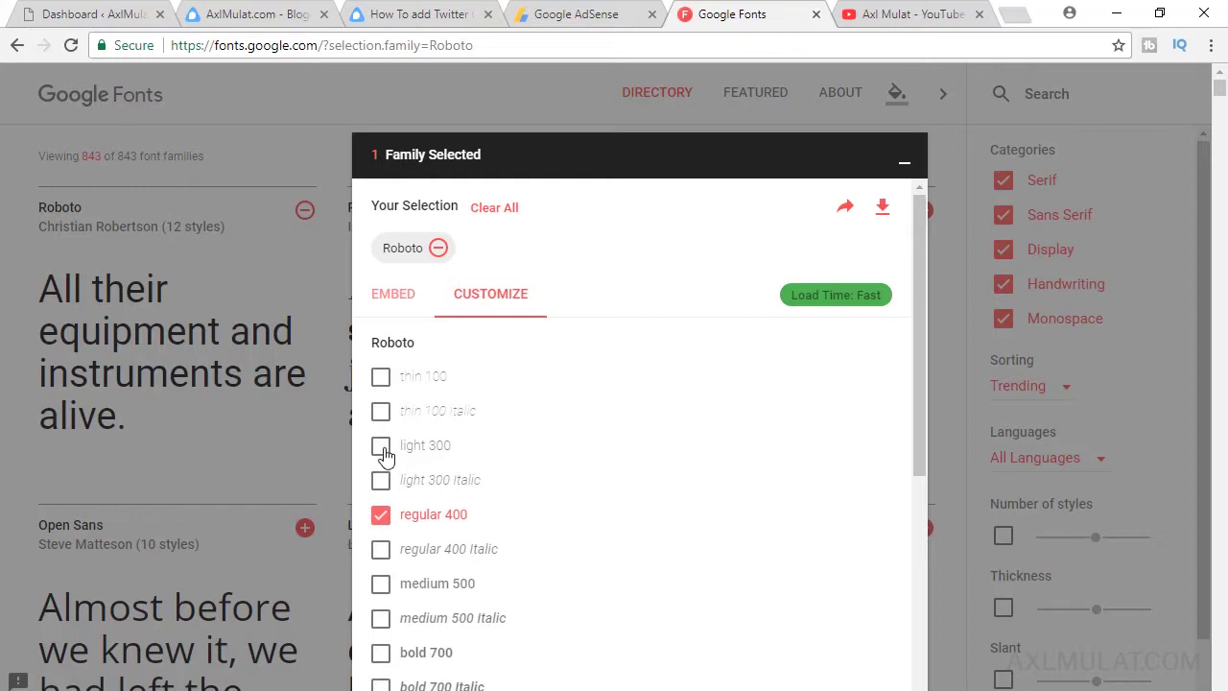
{"action": "left_click", "coordinate": [381, 447]}
{"action": "left_click", "coordinate": [407, 307]}
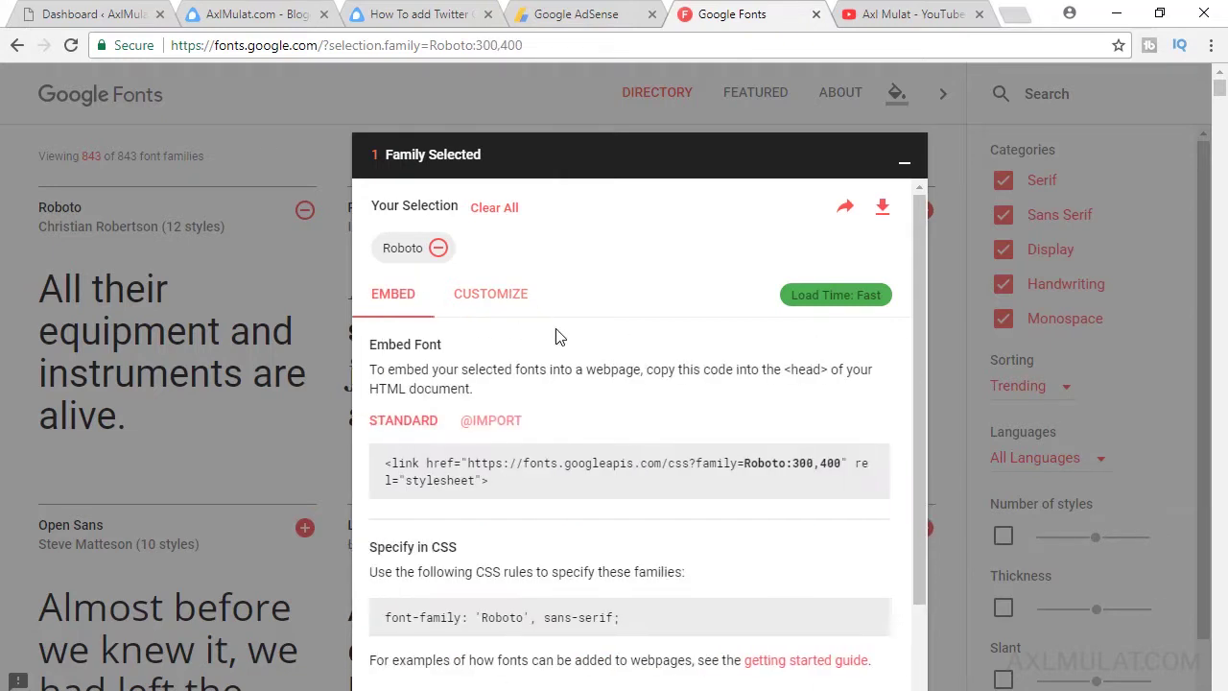
{"action": "left_click", "coordinate": [493, 423]}
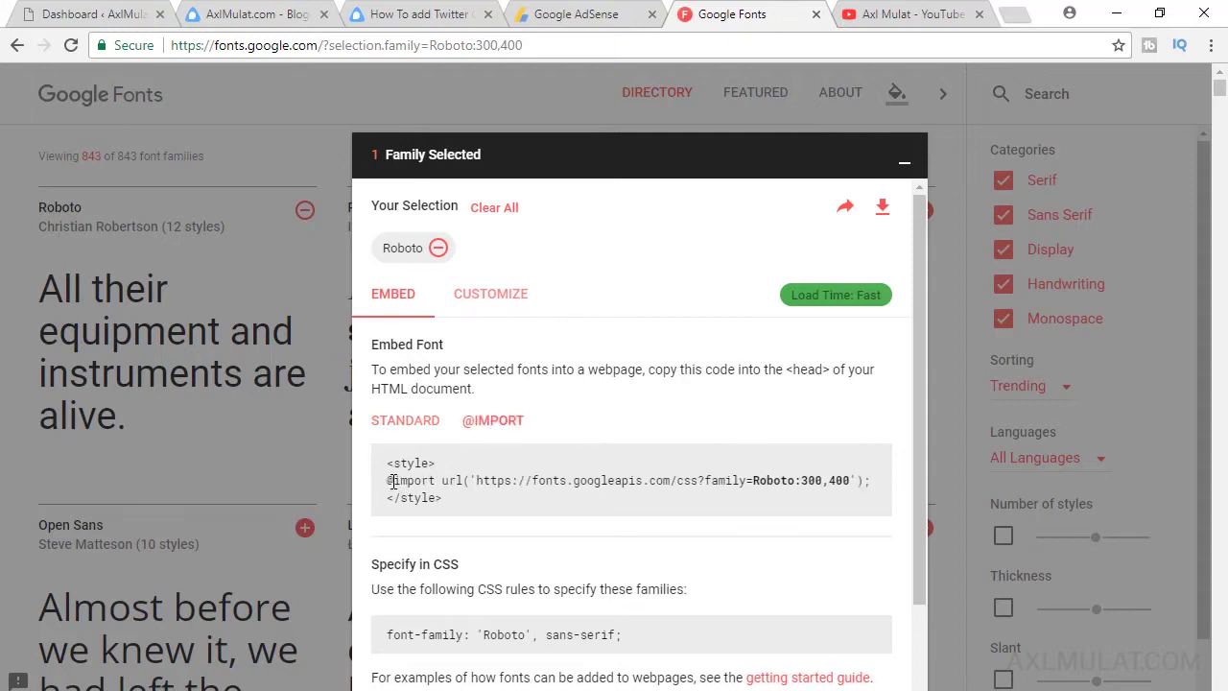
{"action": "left_click_drag", "start_coordinate": [393, 483], "coordinate": [710, 483]}
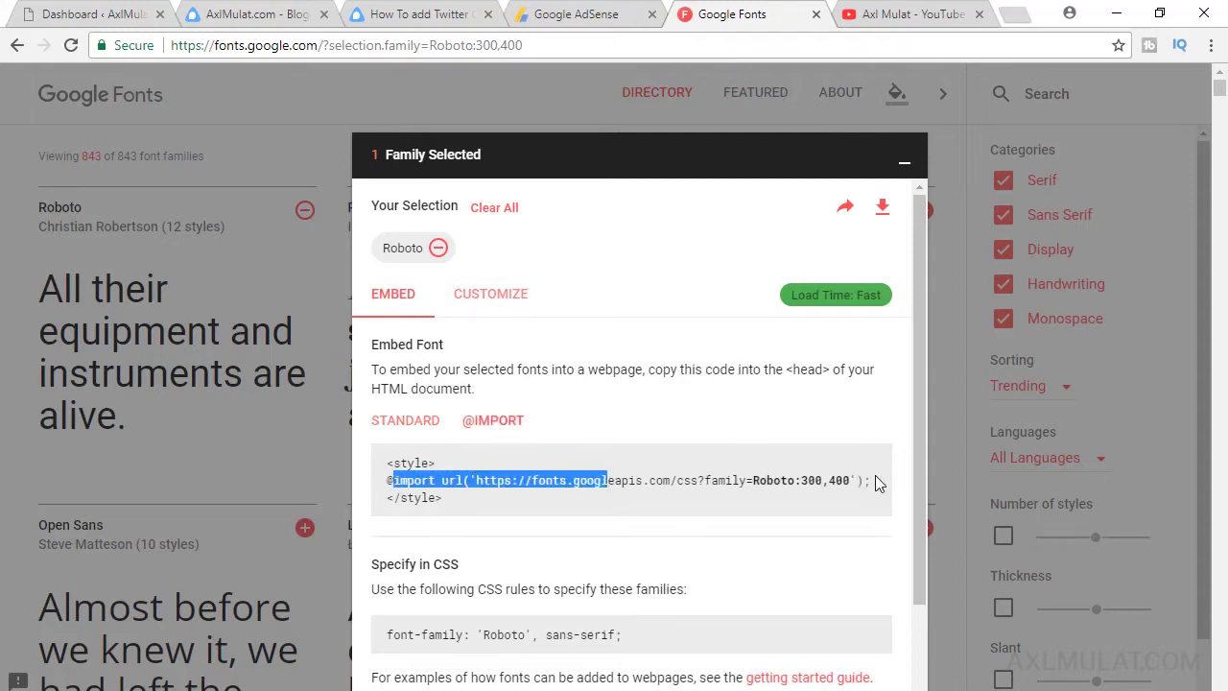
{"action": "left_click_drag", "start_coordinate": [875, 477], "coordinate": [380, 485]}
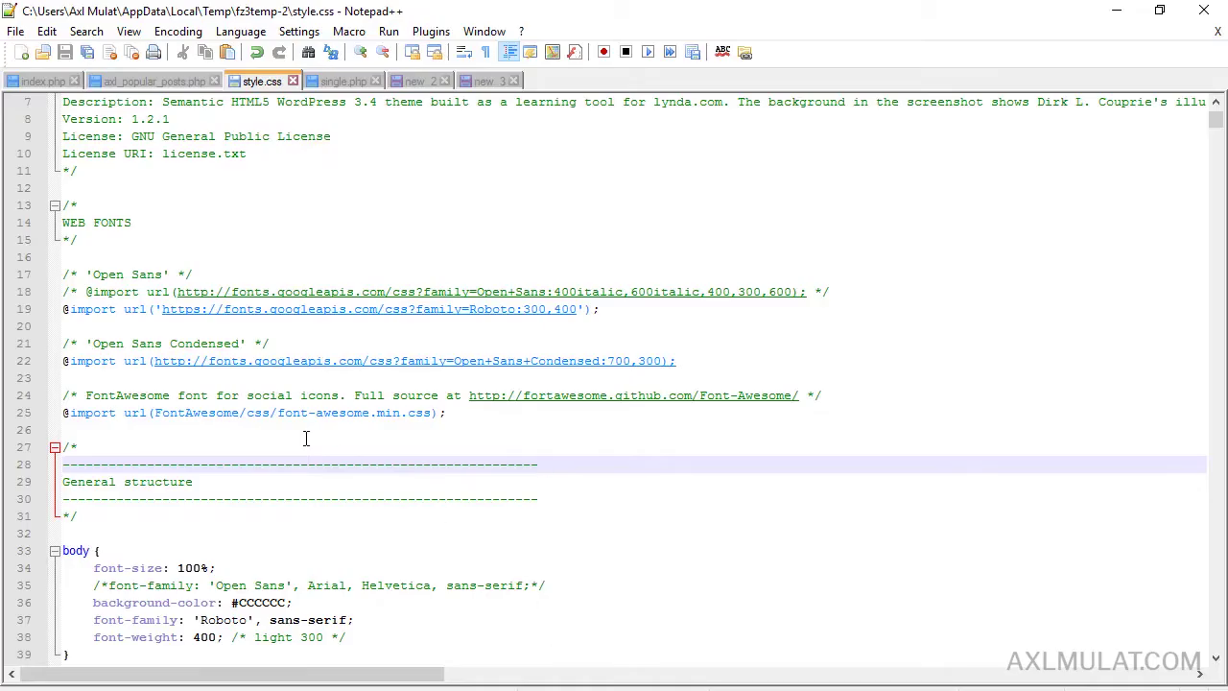
{"action": "left_click_drag", "start_coordinate": [601, 309], "coordinate": [55, 309]}
{"action": "scroll", "coordinate": [743, 496], "scroll_direction": "down", "scroll_amount": 1}
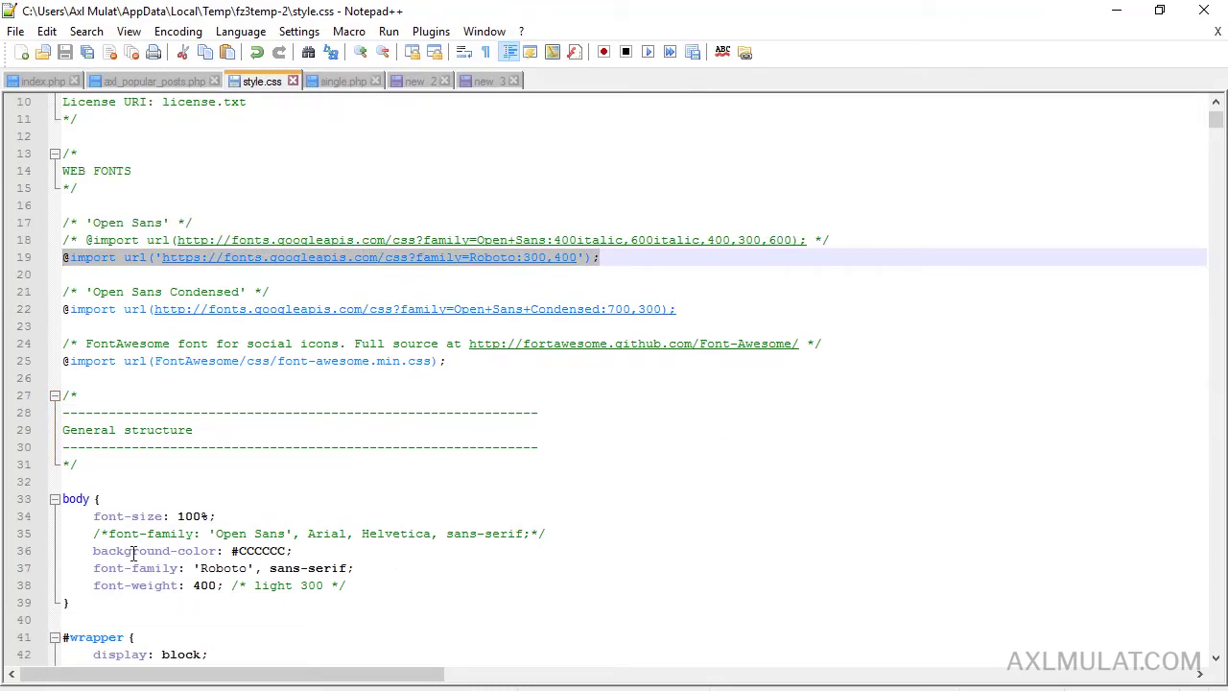
{"action": "left_click", "coordinate": [230, 568]}
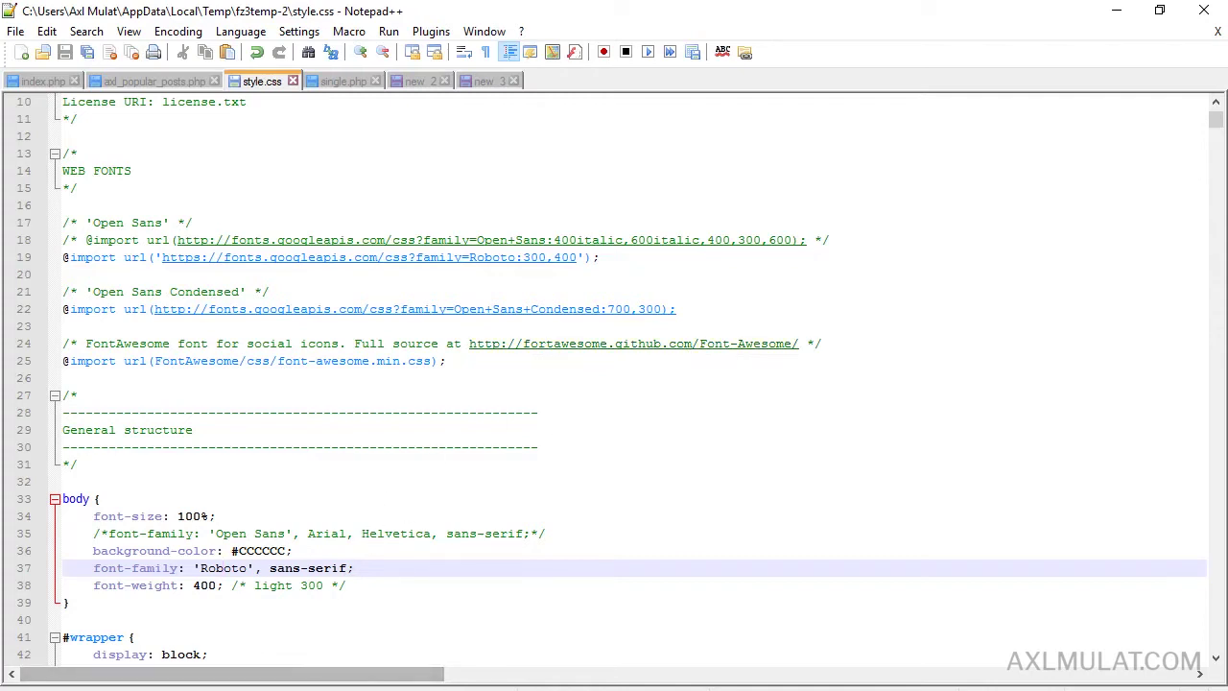
Return to Chrome, check the post text on axlmulat.com, and set the AdSense ad's font to Roboto
{"action": "left_click", "coordinate": [192, 690]}
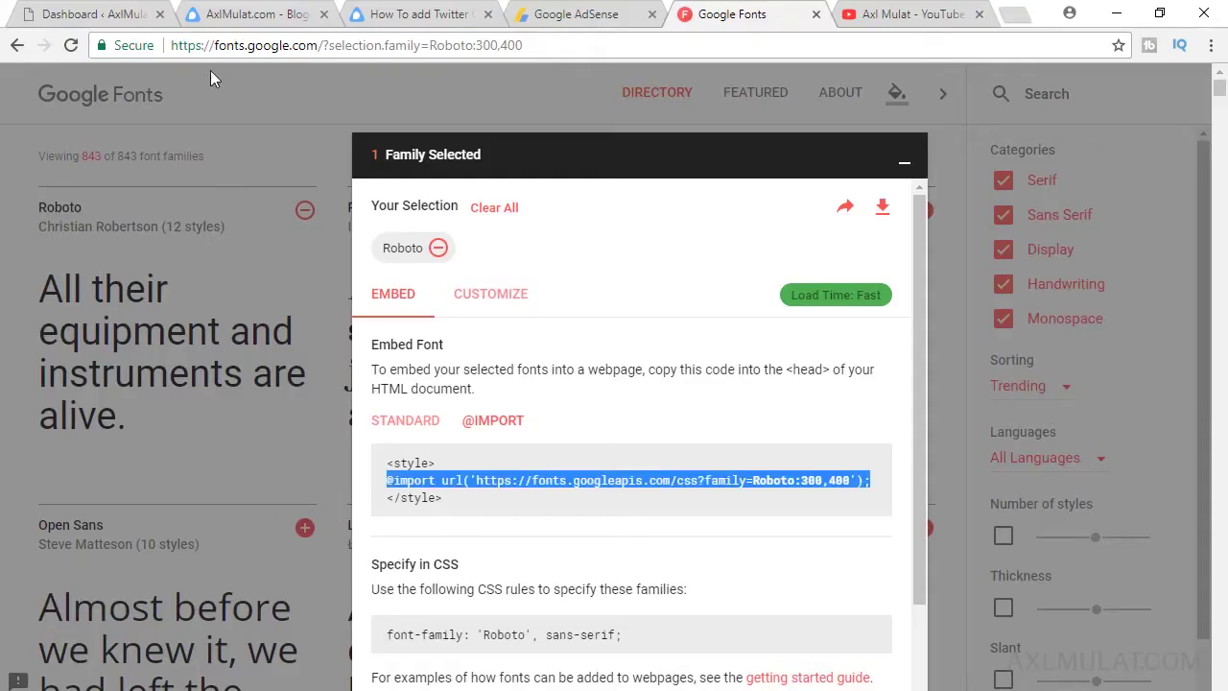
{"action": "left_click", "coordinate": [221, 15]}
{"action": "scroll", "coordinate": [624, 492], "scroll_direction": "down", "scroll_amount": 1}
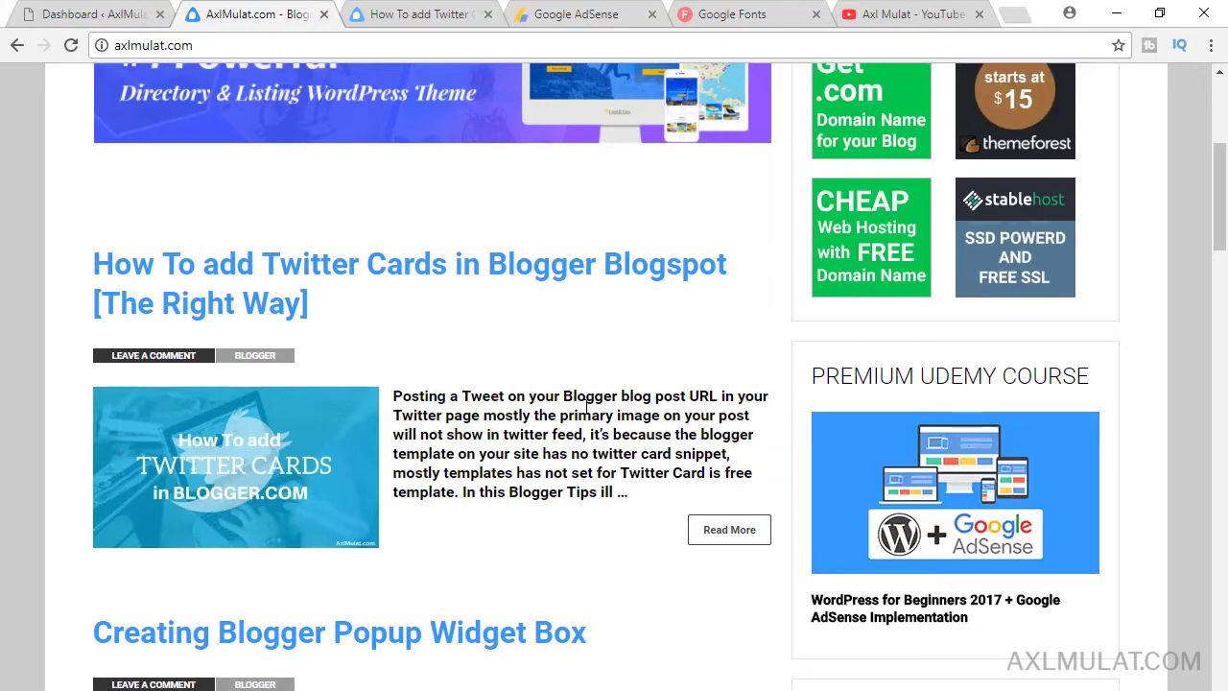
{"action": "left_click", "coordinate": [591, 10]}
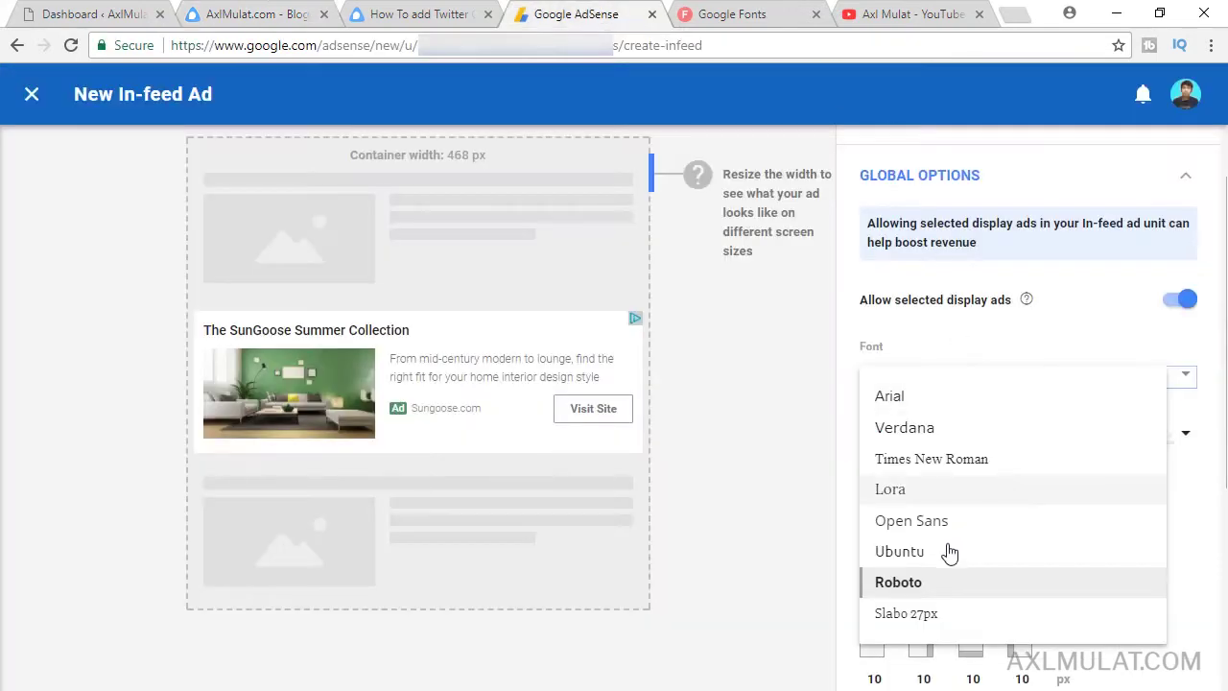
{"action": "left_click", "coordinate": [919, 584]}
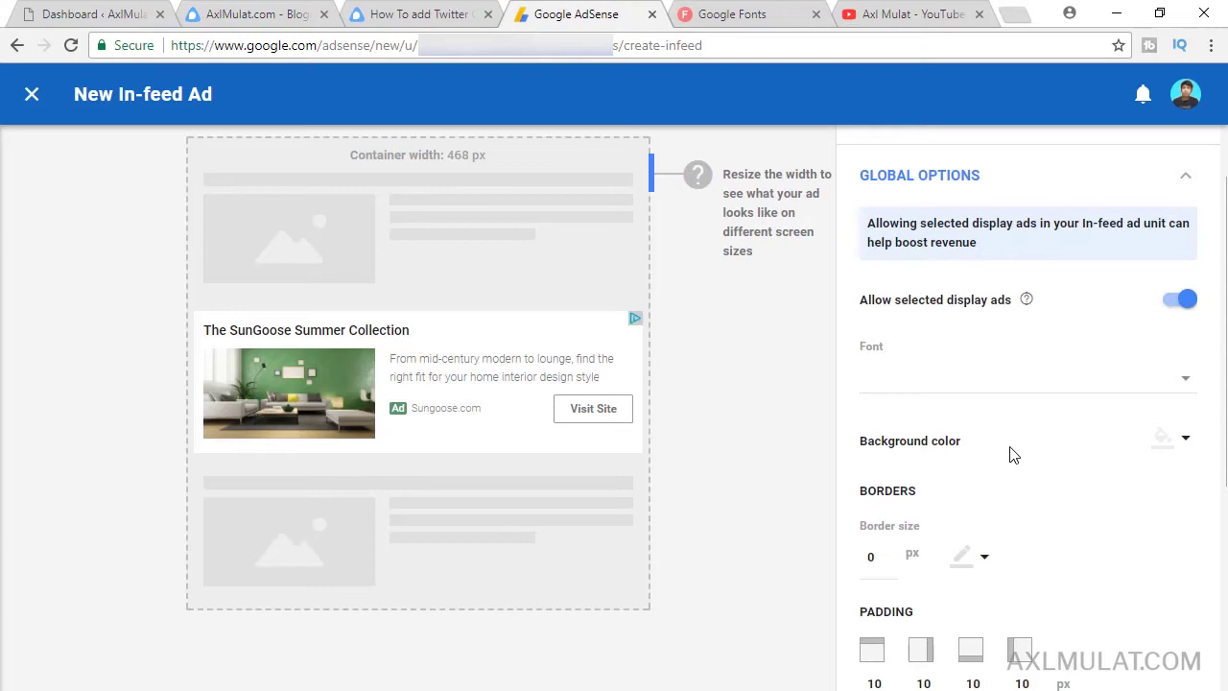
Examine the ad's background color, border and padding settings, then collapse the global options
{"action": "left_click", "coordinate": [1188, 443]}
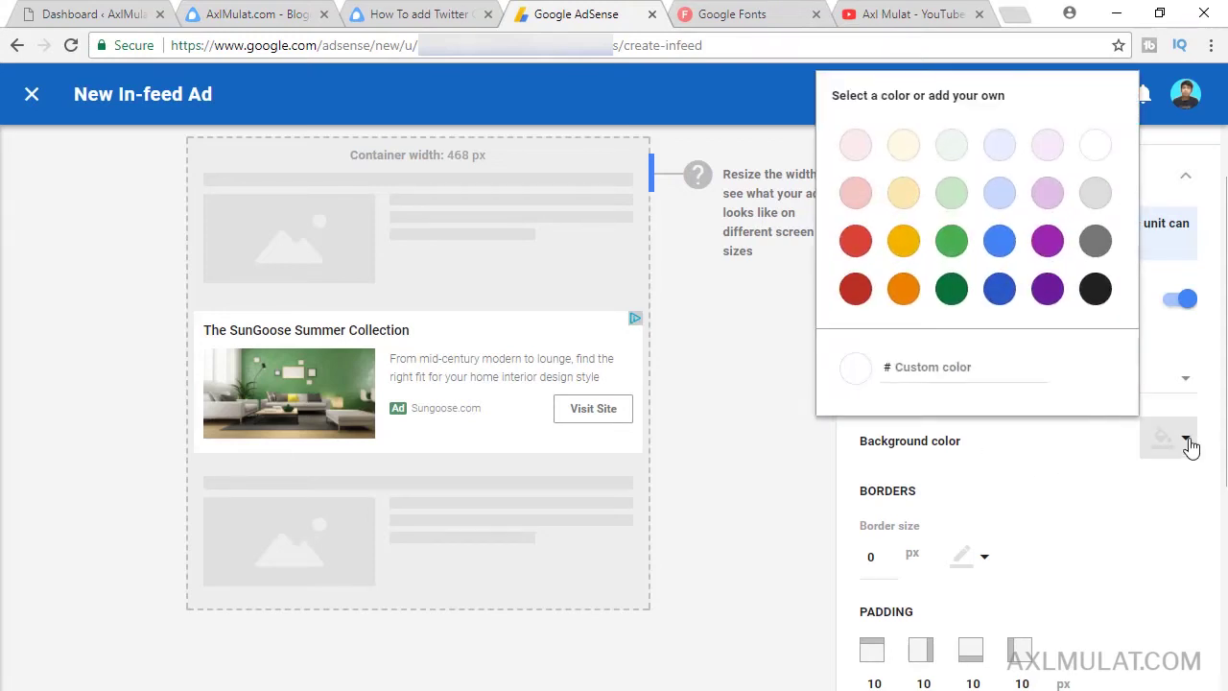
{"action": "left_click", "coordinate": [1190, 444]}
{"action": "scroll", "coordinate": [1188, 506], "scroll_direction": "down", "scroll_amount": 1}
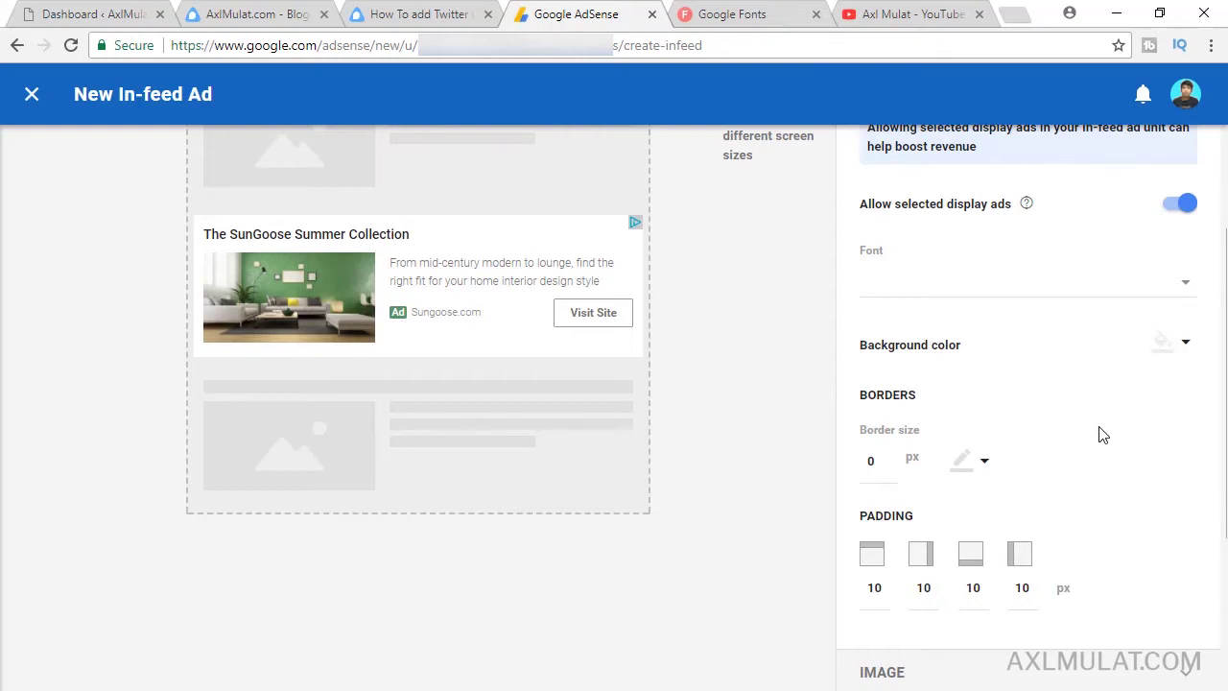
{"action": "scroll", "coordinate": [1204, 386], "scroll_direction": "up", "scroll_amount": 1}
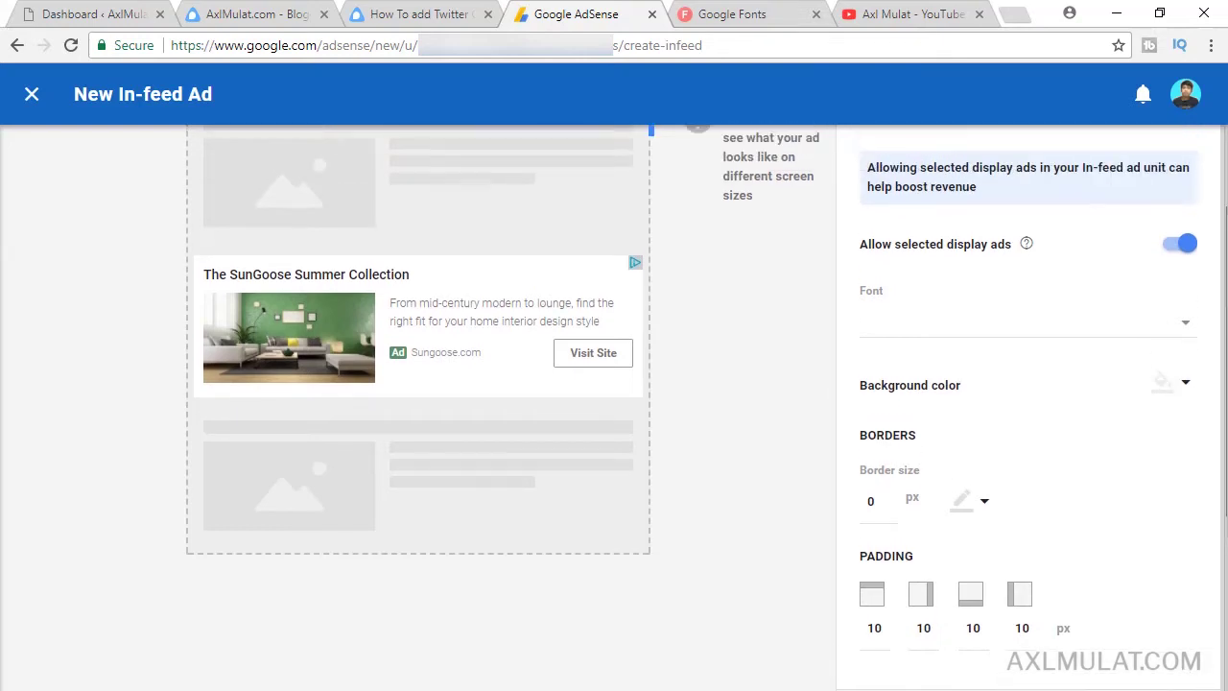
{"action": "left_click", "coordinate": [969, 181]}
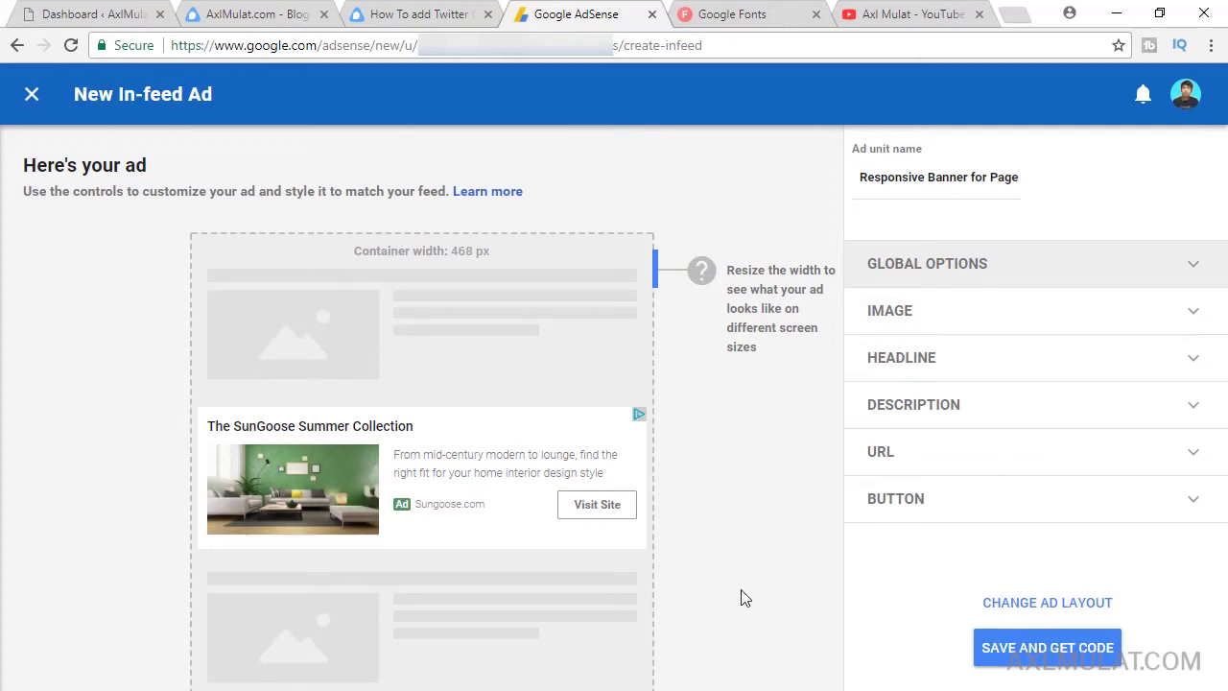
Consult the styling notes in Notepad and compare the ad's Image settings with the blog's Twitter Cards post thumbnail
{"action": "key", "text": "alt+Tab"}
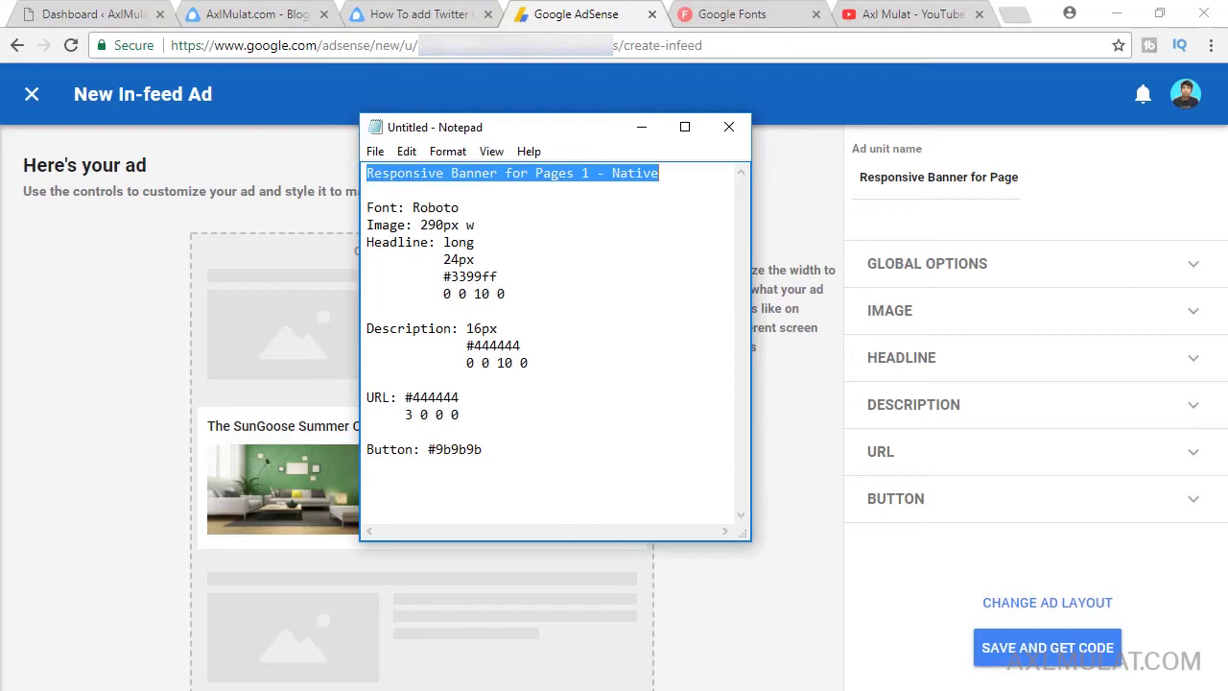
{"action": "left_click", "coordinate": [1036, 321]}
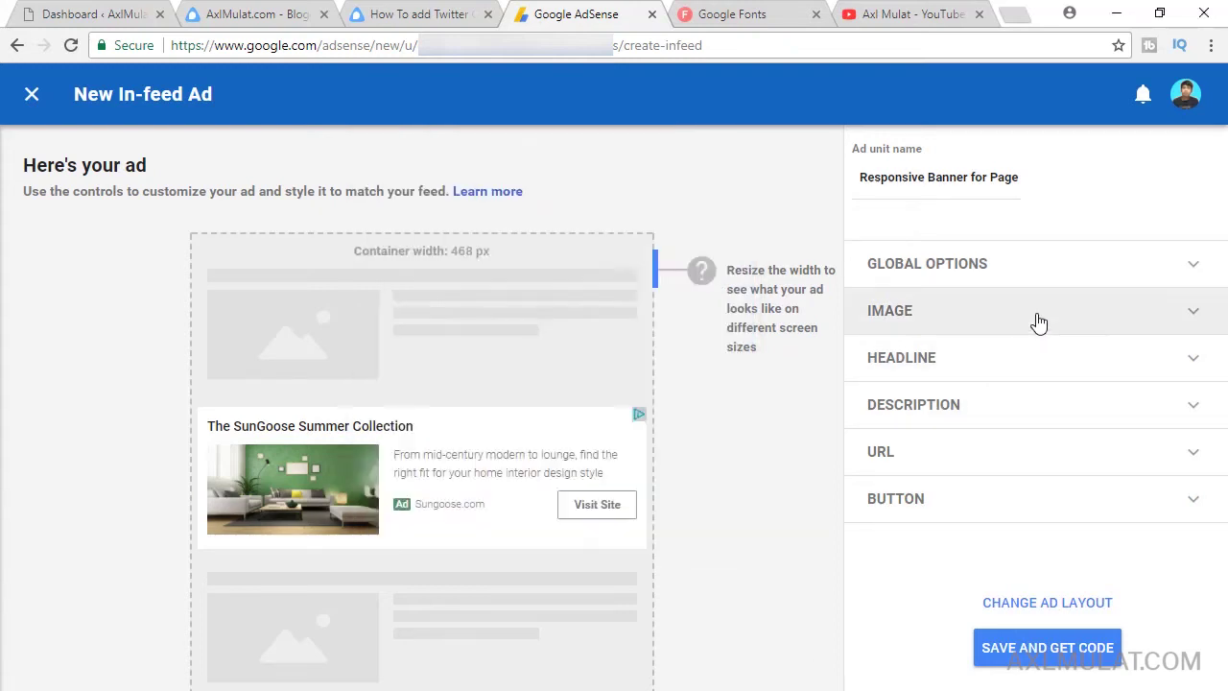
{"action": "scroll", "coordinate": [1154, 488], "scroll_direction": "down", "scroll_amount": 1}
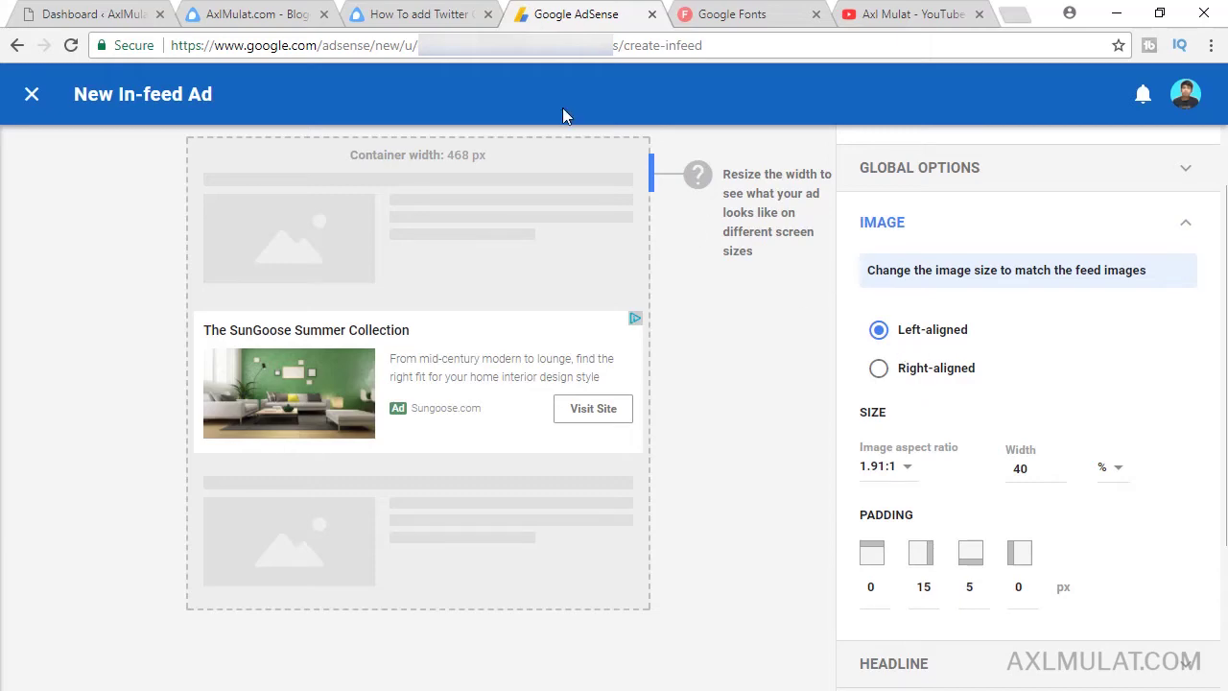
{"action": "left_click", "coordinate": [309, 14]}
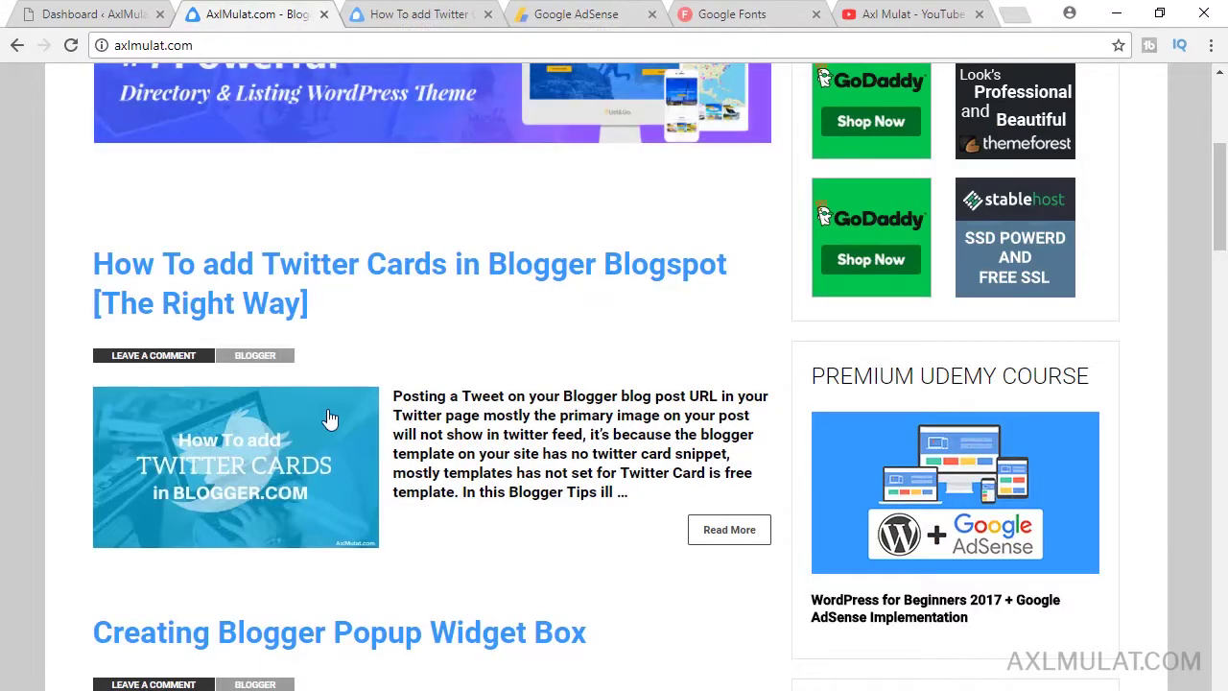
{"action": "left_click", "coordinate": [576, 14]}
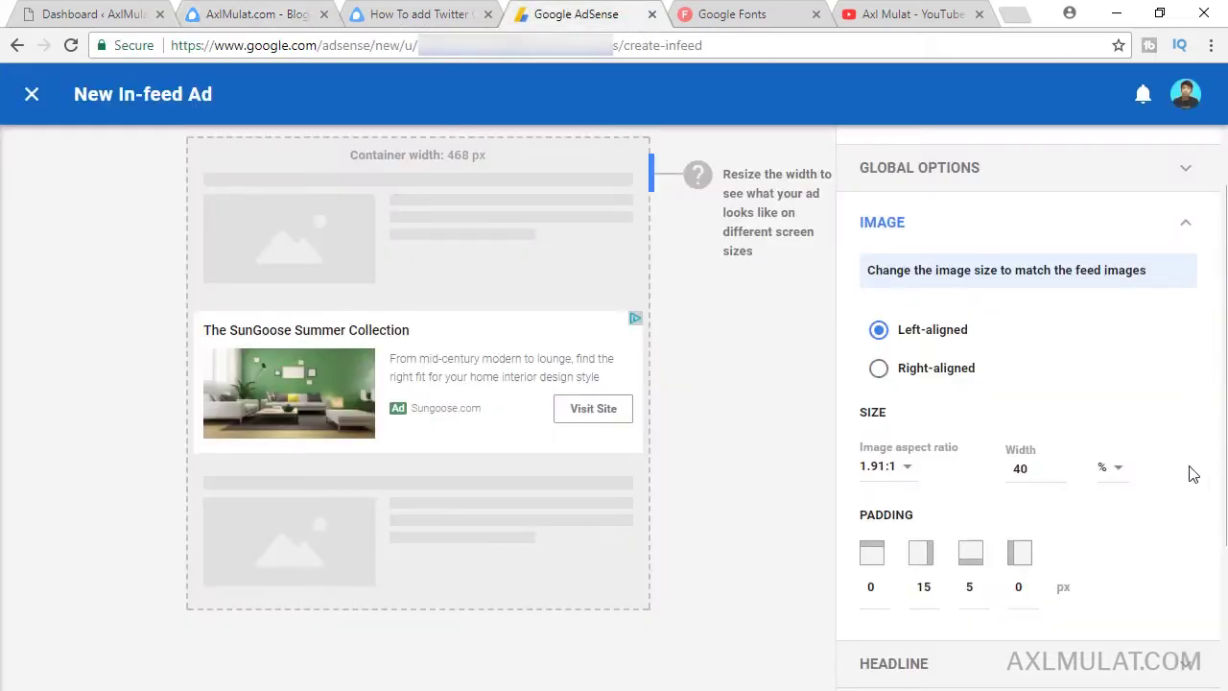
Change the unit of the ad image's width to px
{"action": "scroll", "coordinate": [1192, 468], "scroll_direction": "down", "scroll_amount": 1}
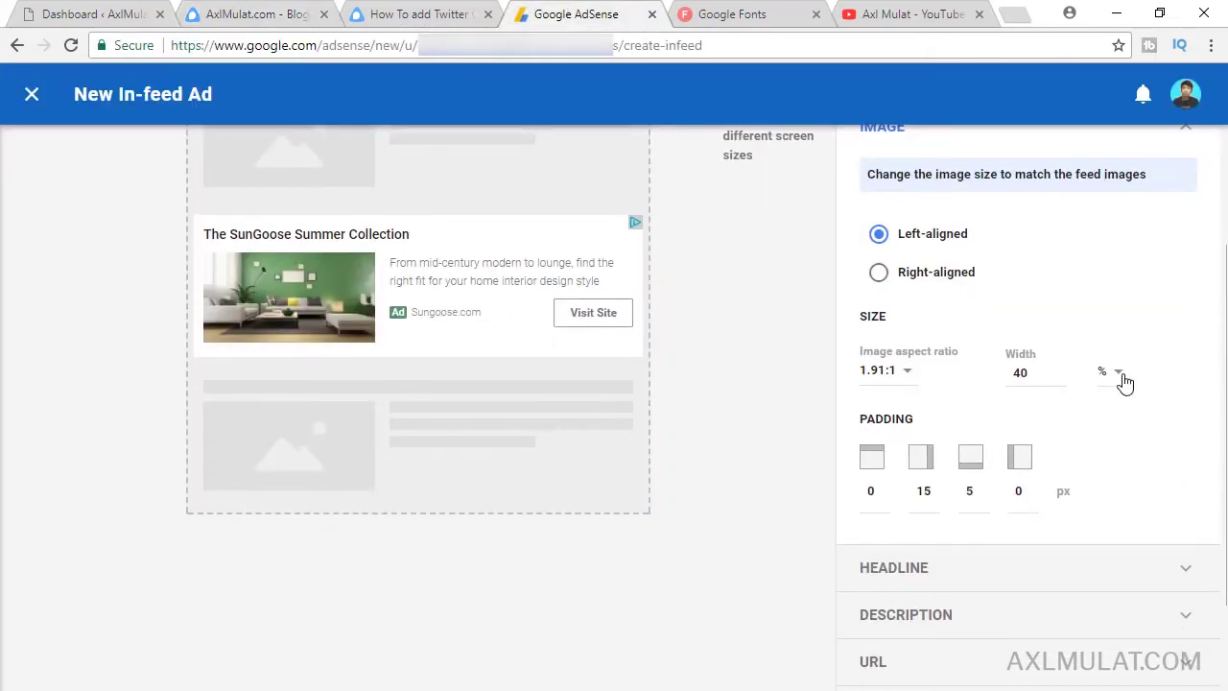
{"action": "left_click", "coordinate": [1123, 376]}
{"action": "left_click", "coordinate": [1124, 416]}
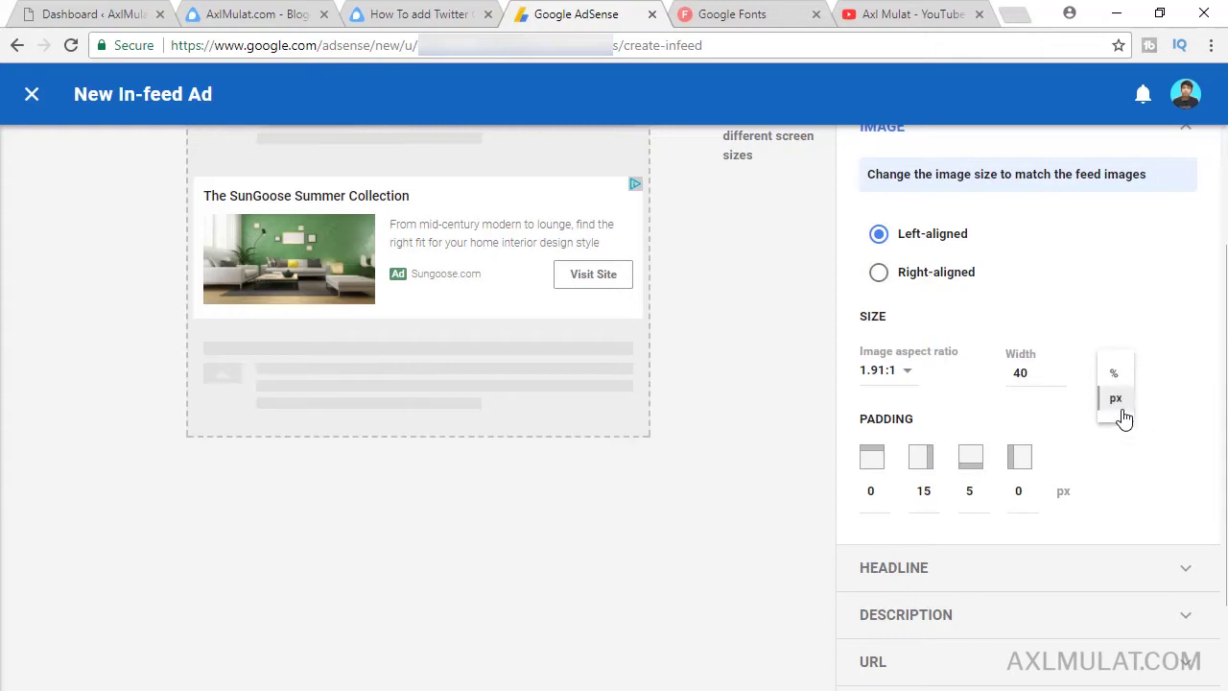
{"action": "scroll", "coordinate": [1190, 422], "scroll_direction": "up", "scroll_amount": 1}
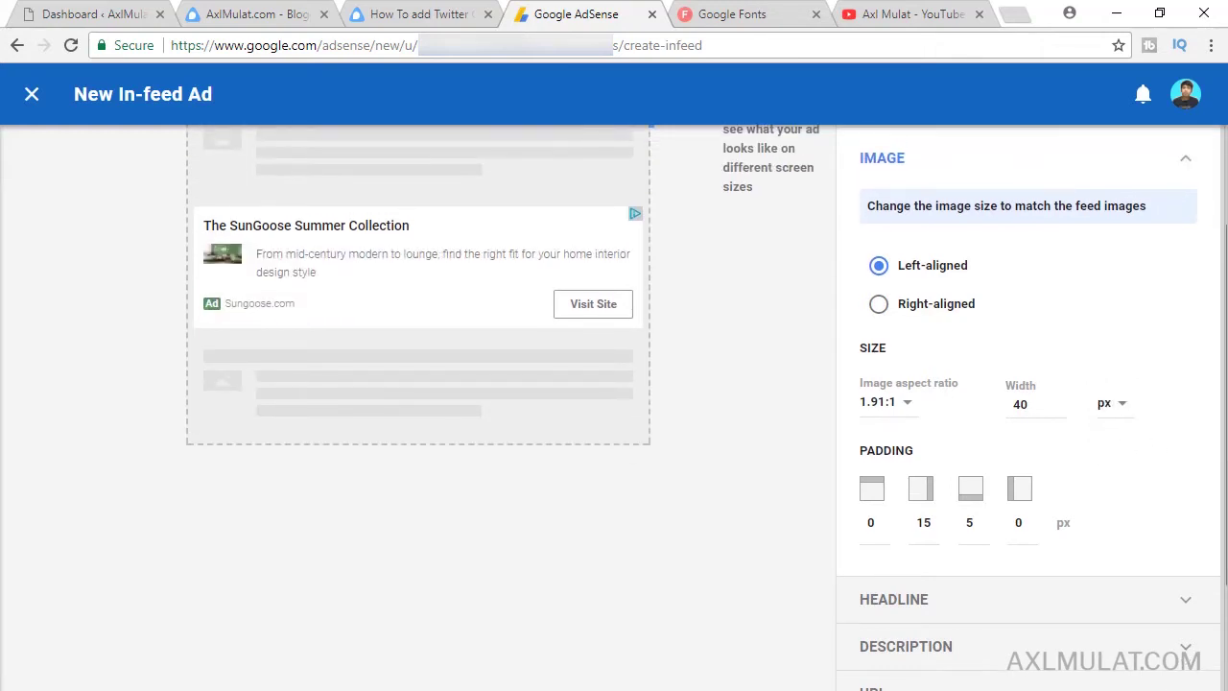
Inspect the Twitter Cards post's thumbnail on axlmulat.com with Chrome's developer tools to read its width and height
{"action": "left_click", "coordinate": [248, 12]}
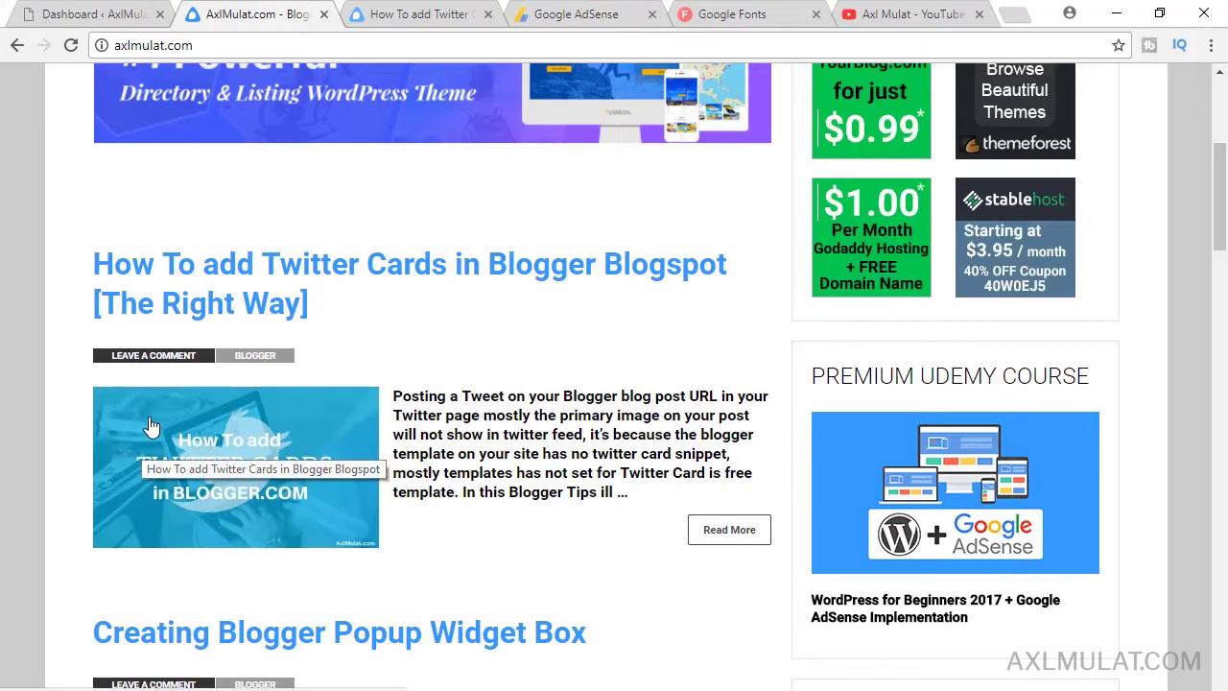
{"action": "left_click", "coordinate": [1211, 46]}
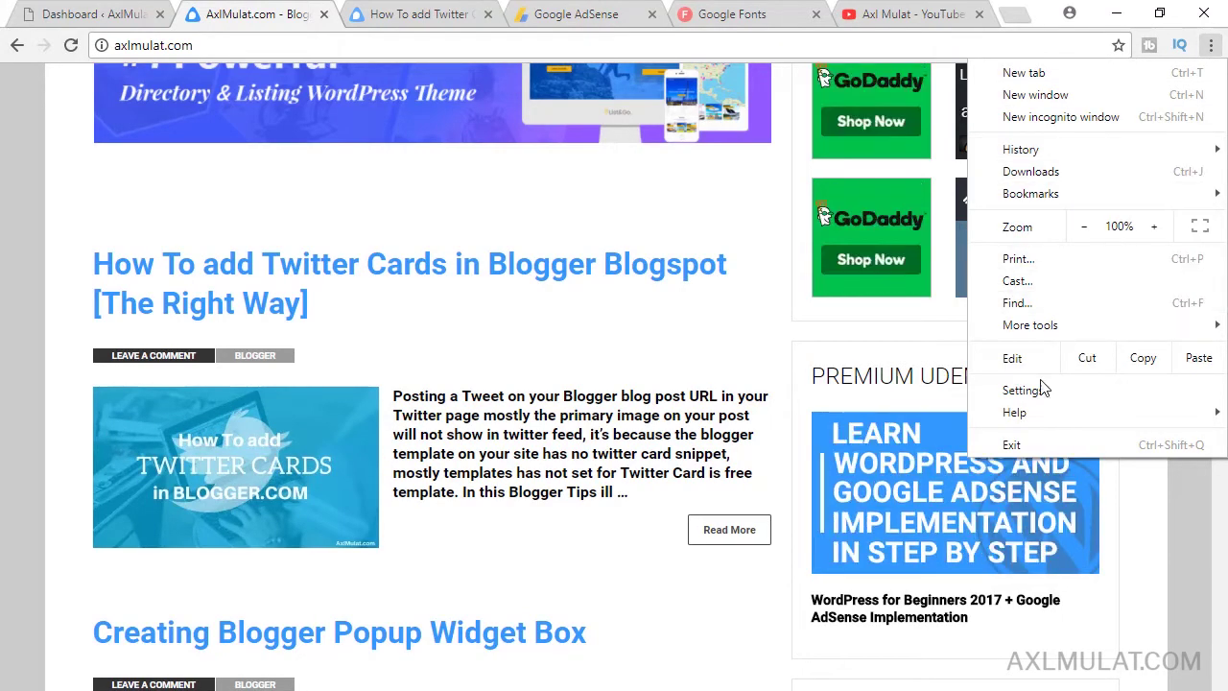
{"action": "mouse_move", "coordinate": [1044, 326]}
{"action": "left_click", "coordinate": [802, 459]}
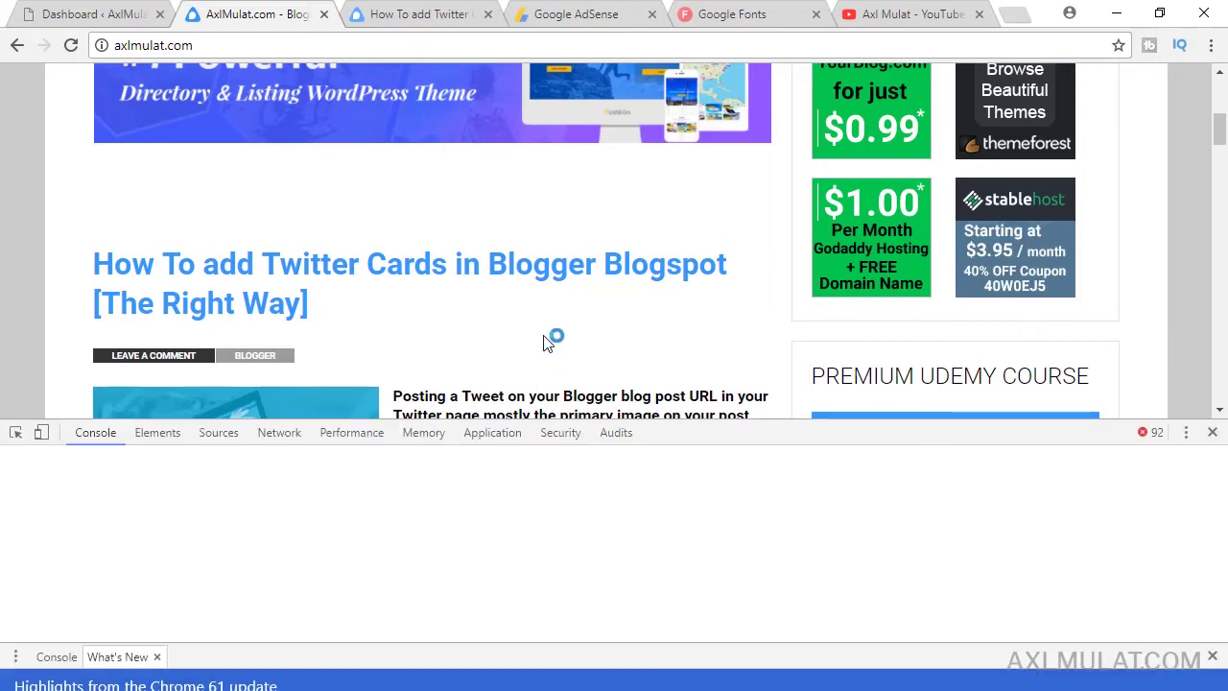
{"action": "scroll", "coordinate": [548, 337], "scroll_direction": "down", "scroll_amount": 1}
{"action": "left_click", "coordinate": [15, 434]}
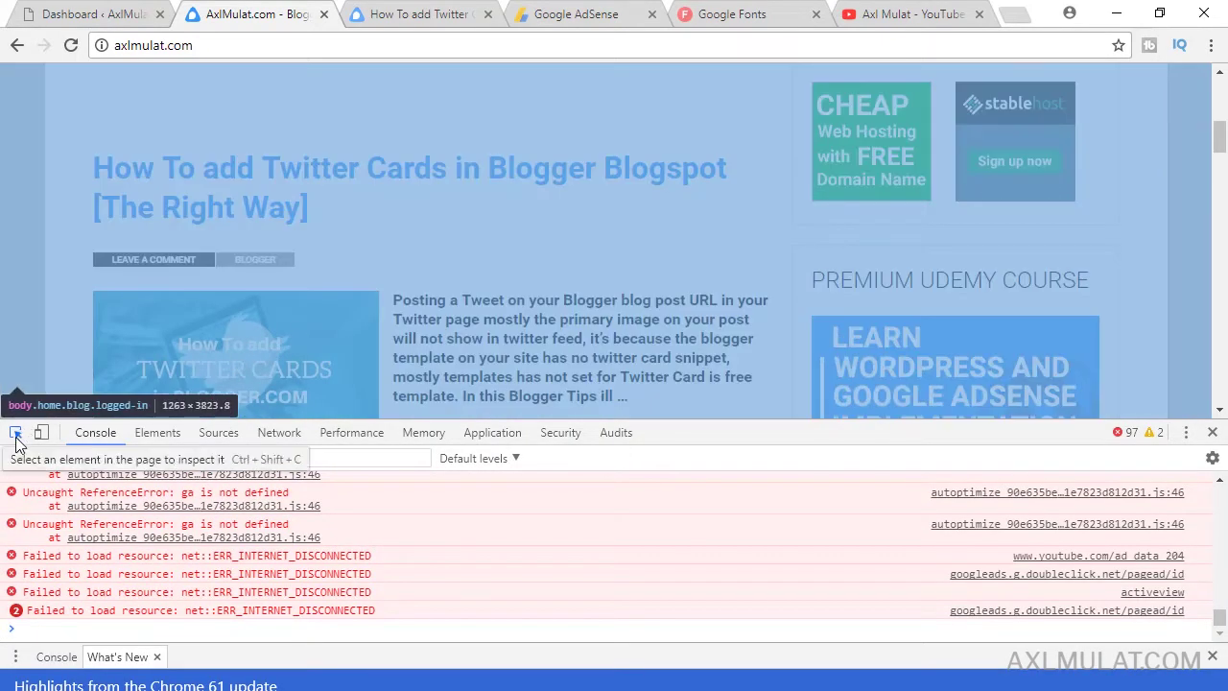
{"action": "left_click", "coordinate": [16, 435]}
{"action": "left_click", "coordinate": [16, 435]}
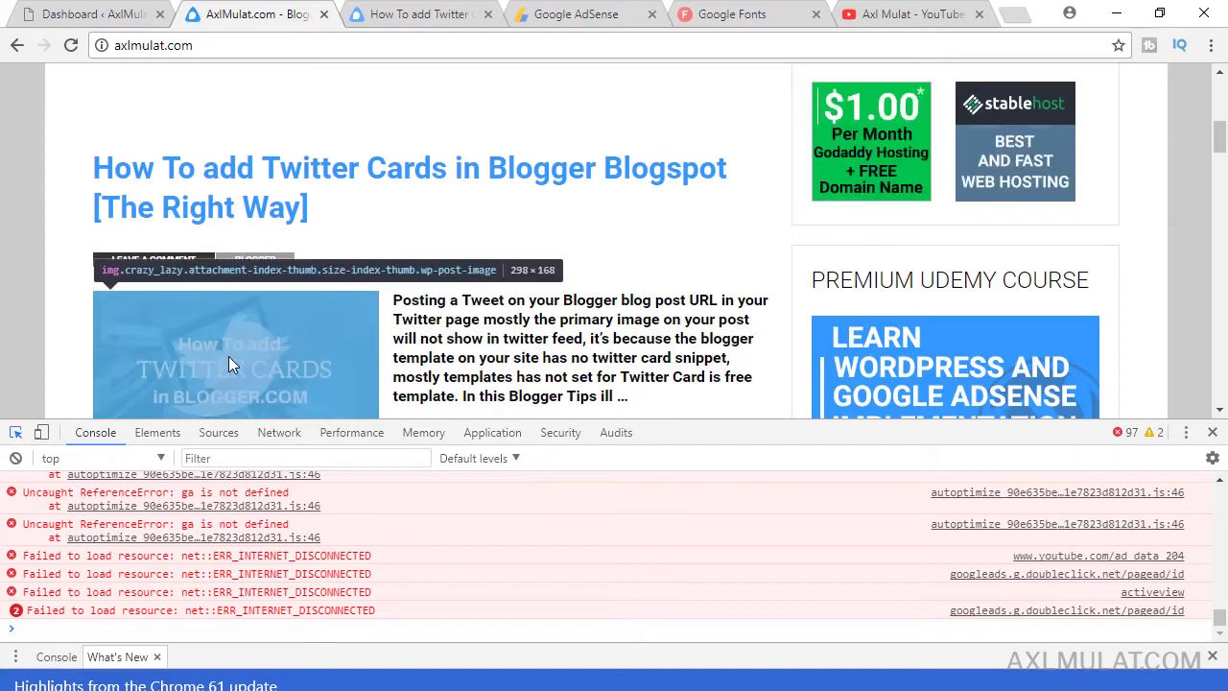
{"action": "left_click", "coordinate": [228, 356]}
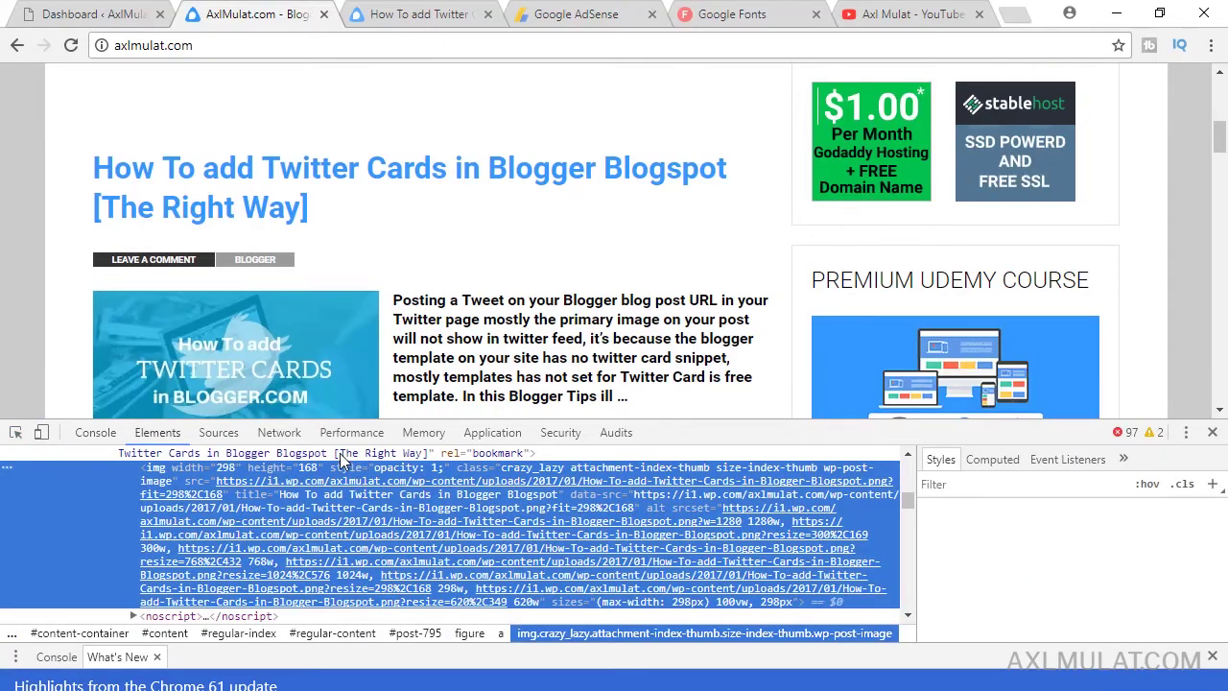
{"action": "mouse_move", "coordinate": [463, 530]}
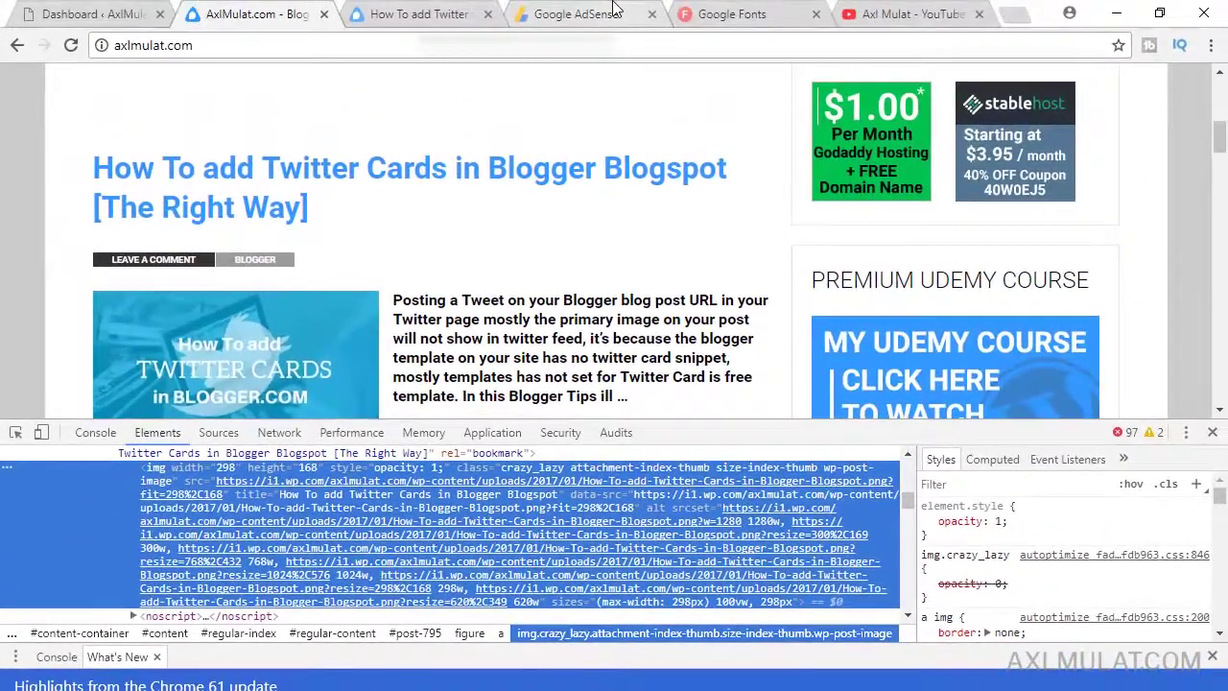
Return to the AdSense ad's Image settings and set the image width to 298 px
{"action": "left_click", "coordinate": [615, 13]}
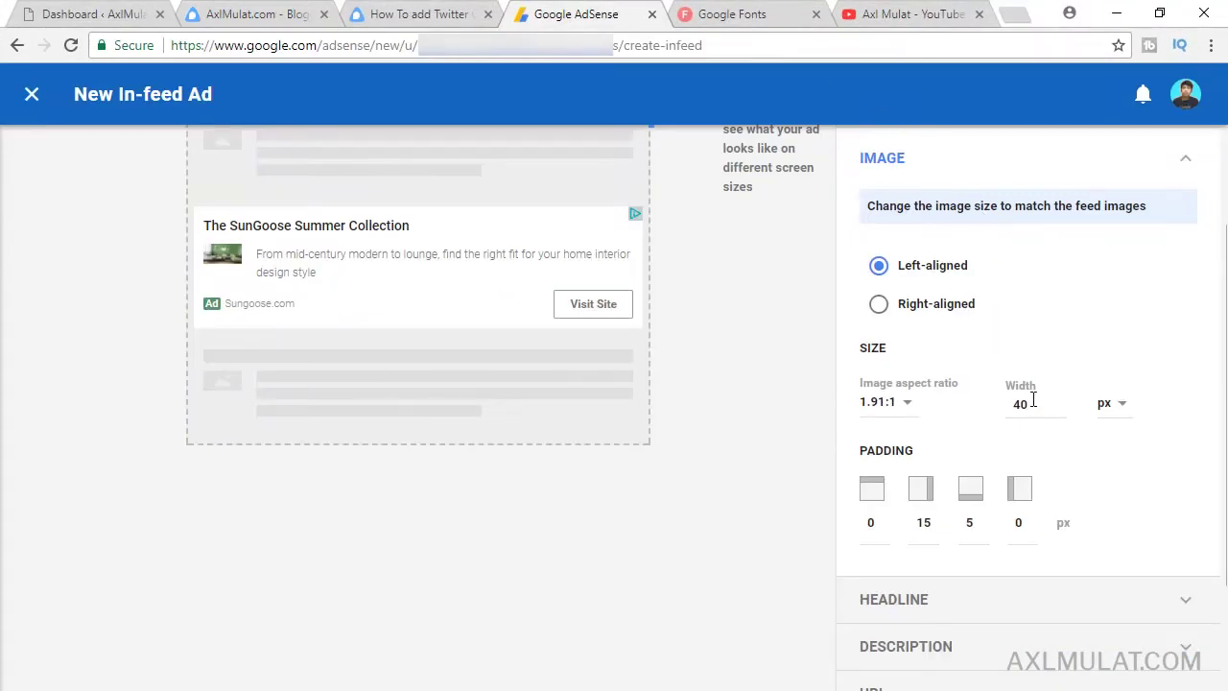
{"action": "left_click_drag", "start_coordinate": [1033, 401], "coordinate": [1009, 401]}
{"action": "type", "text": "298"}
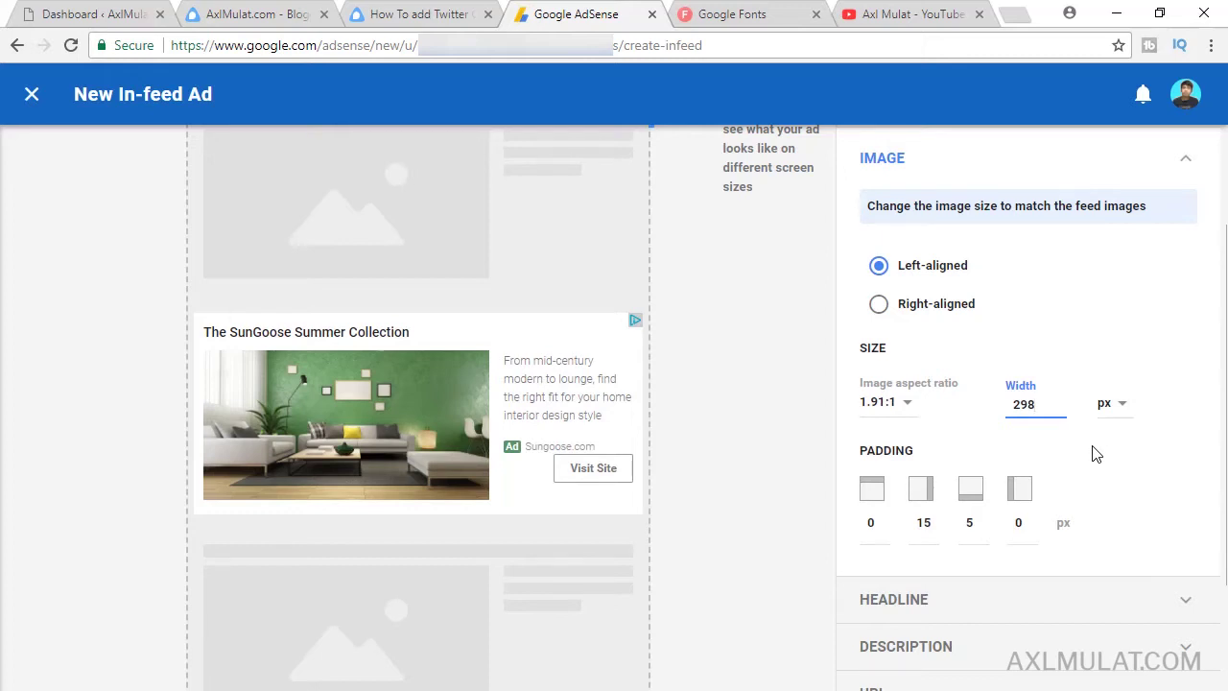
{"action": "scroll", "coordinate": [1094, 453], "scroll_direction": "down", "scroll_amount": 1}
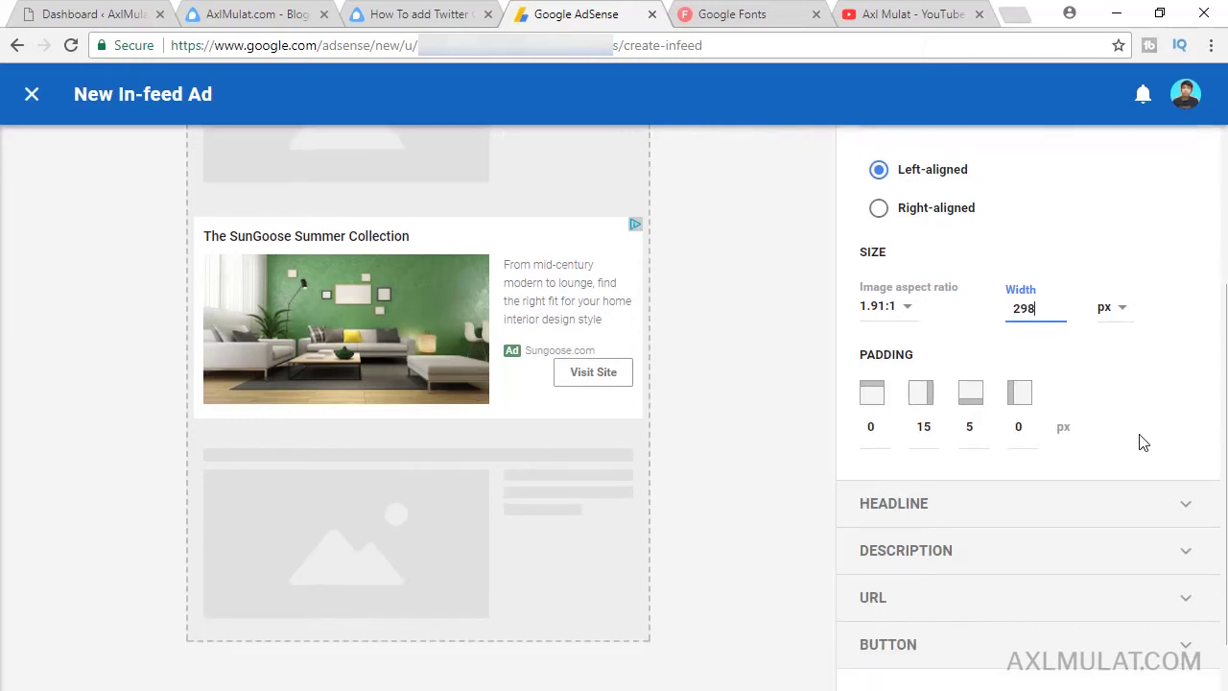
{"action": "scroll", "coordinate": [1144, 441], "scroll_direction": "up", "scroll_amount": 1}
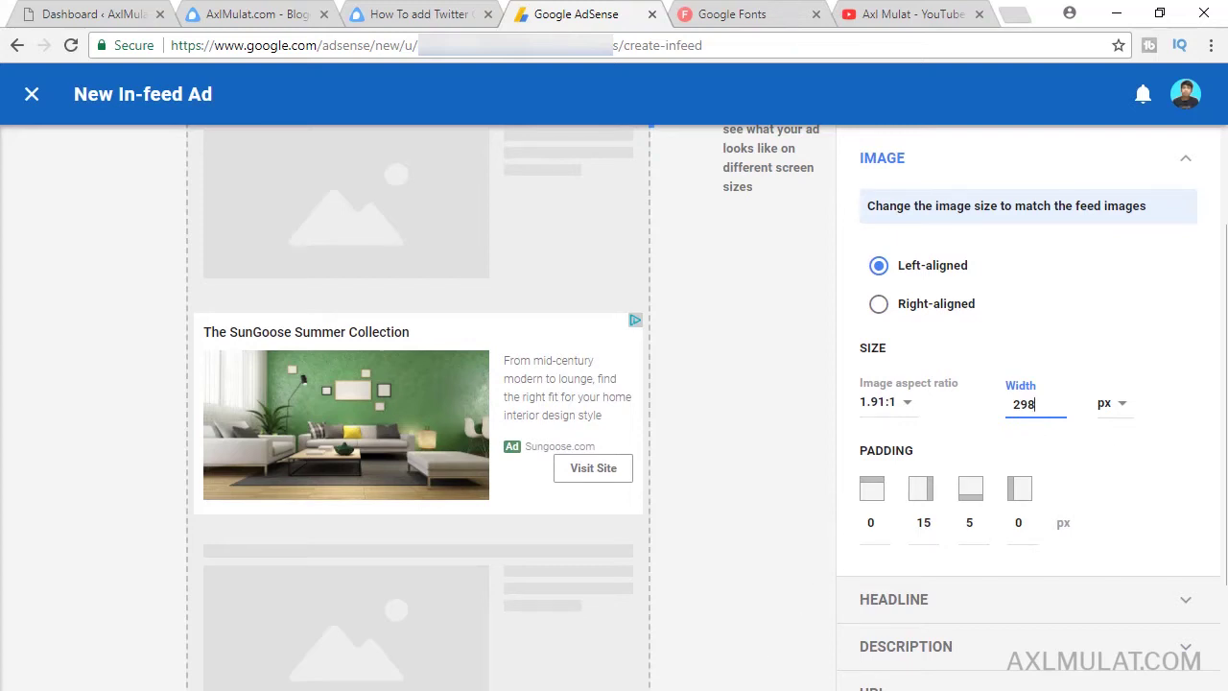
Check the styling notes in Notepad and change the ad image's width to 290 px
{"action": "key", "text": "alt+Tab"}
{"action": "key", "text": "alt+Tab"}
{"action": "key", "text": "BackSpace"}
{"action": "type", "text": "0"}
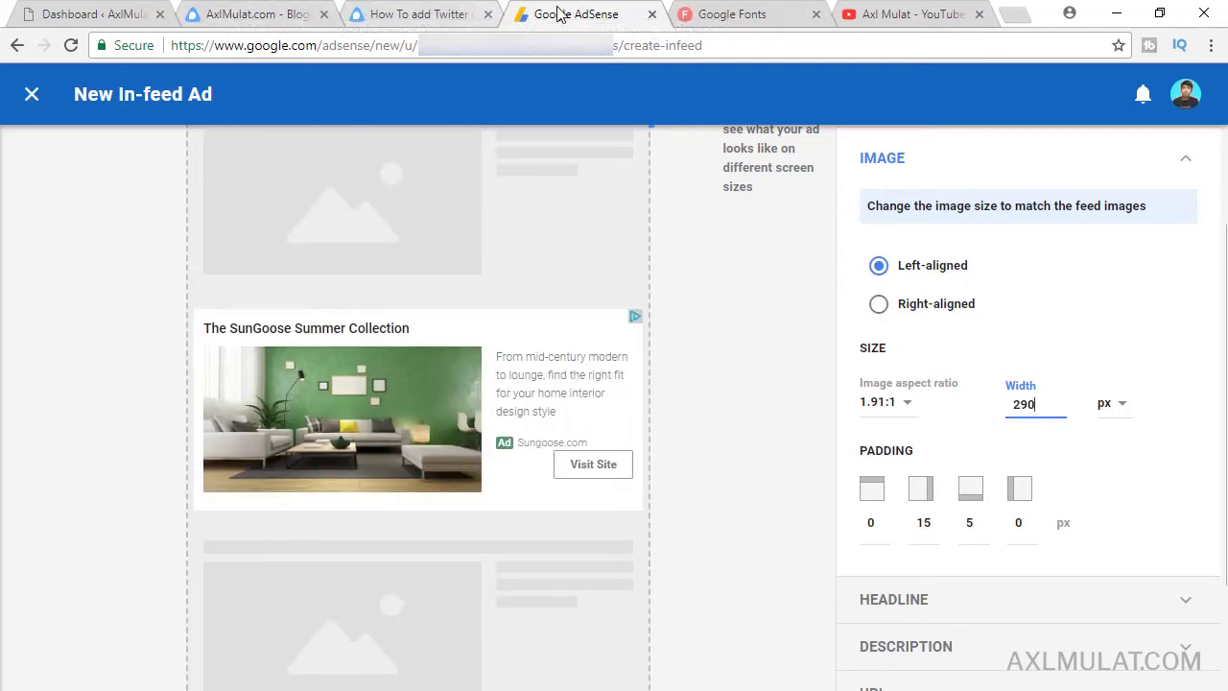
Compare the ad preview with the post feed on axlmulat.com and check the image settings against the Notepad notes
{"action": "left_click", "coordinate": [230, 13]}
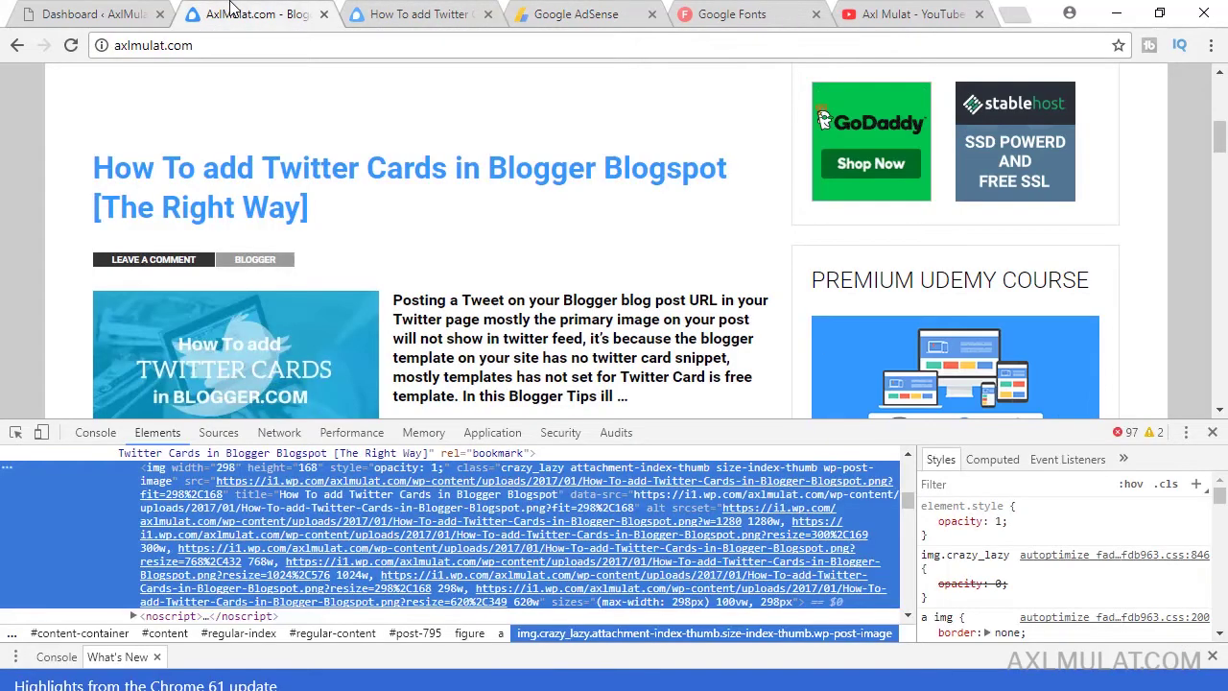
{"action": "left_click", "coordinate": [529, 11]}
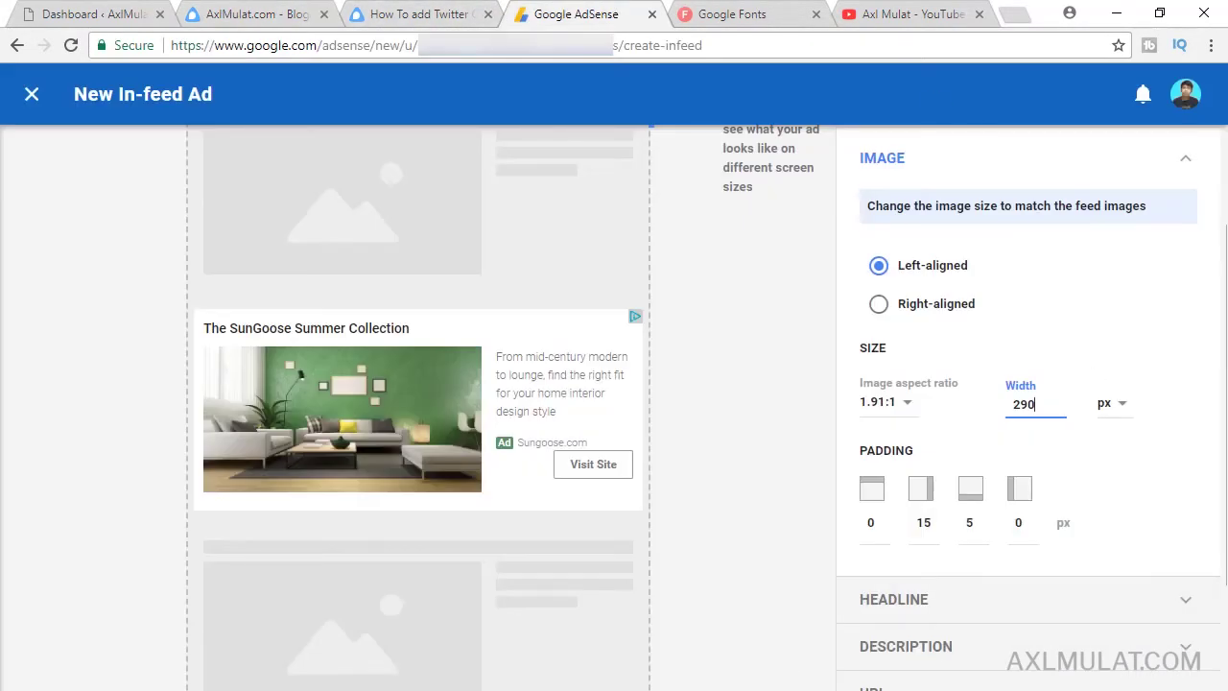
{"action": "key", "text": "alt+Tab"}
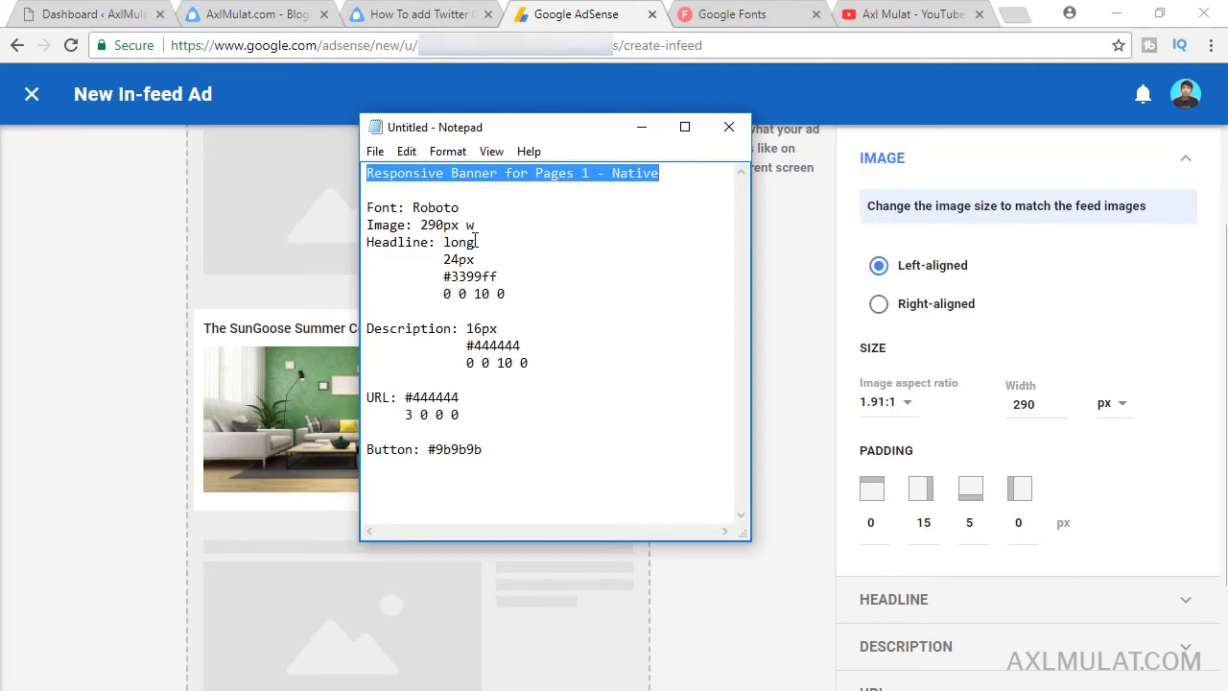
{"action": "left_click", "coordinate": [845, 489]}
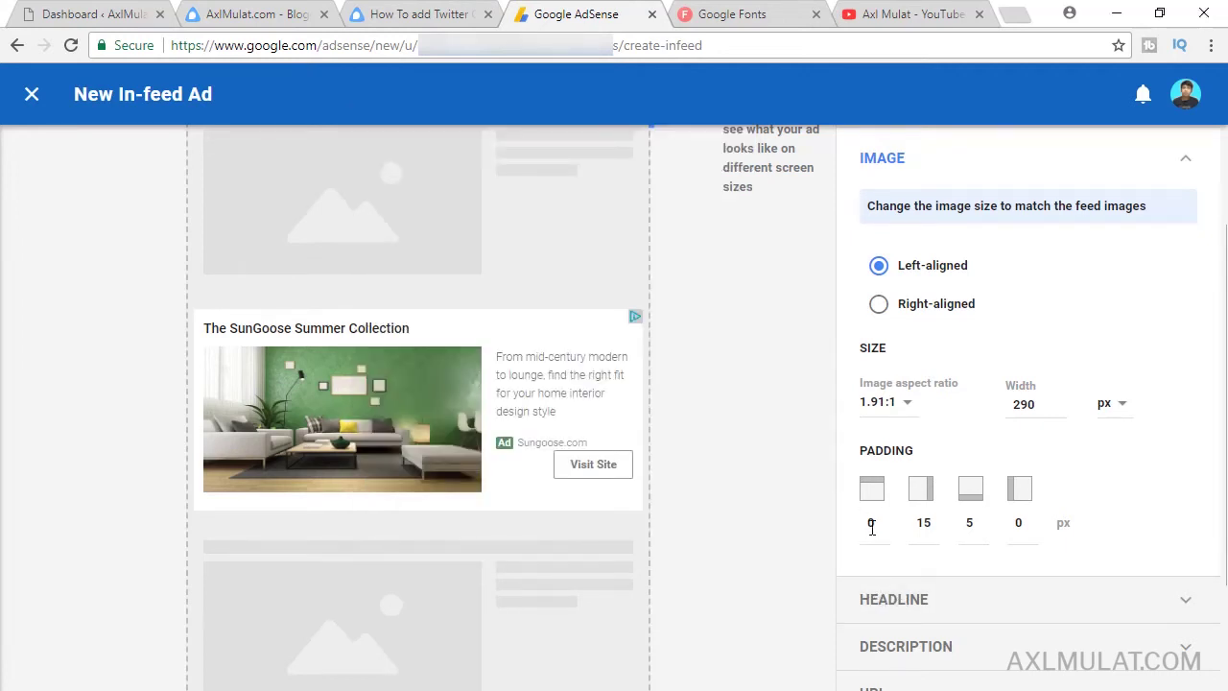
Choose the Long headline for the ad and set its font color to 3399ff, copied from the Notepad notes
{"action": "left_click", "coordinate": [893, 605]}
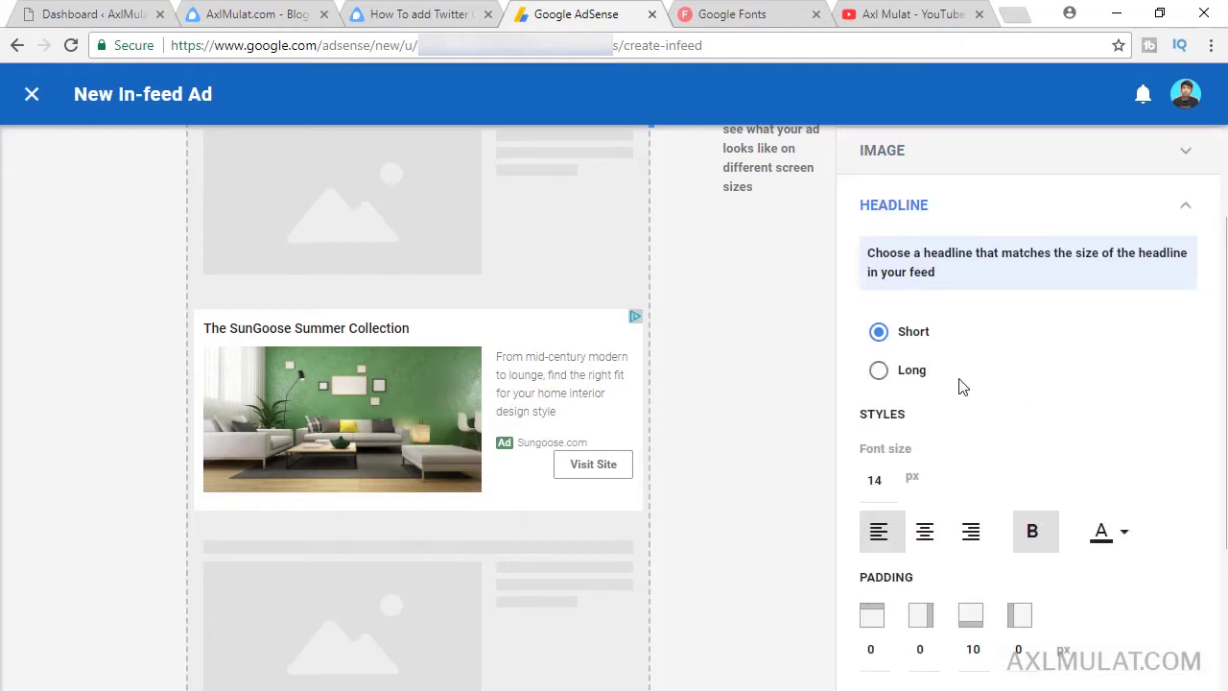
{"action": "left_click", "coordinate": [880, 371]}
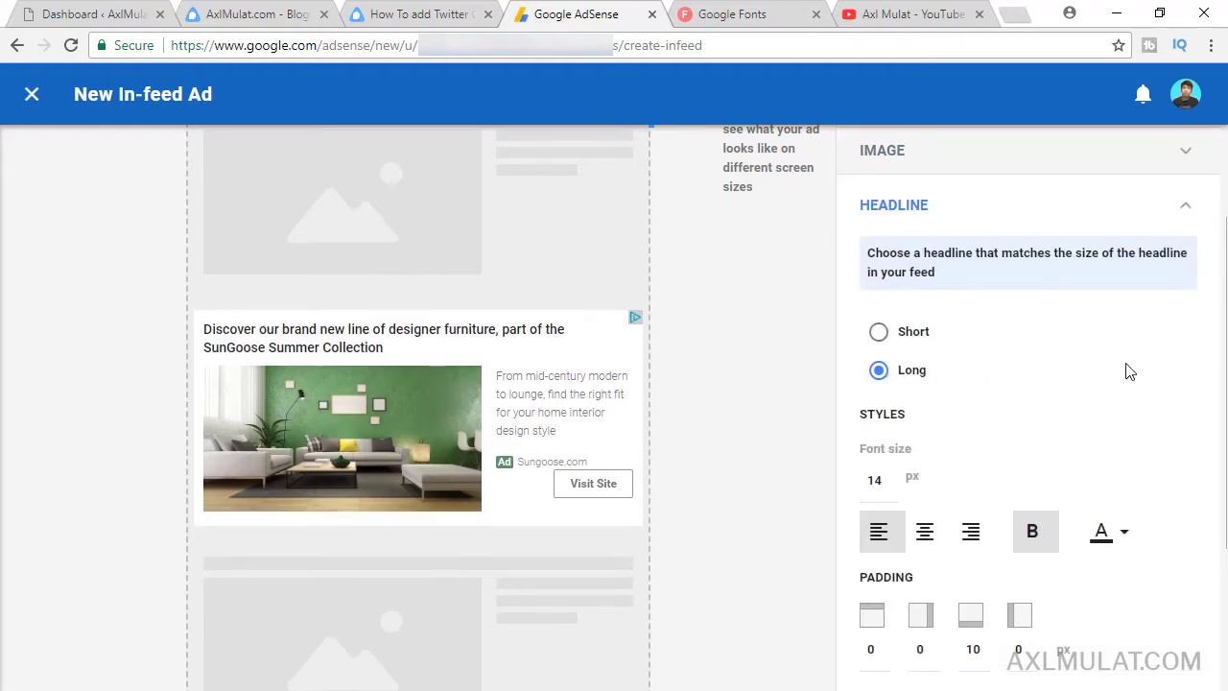
{"action": "scroll", "coordinate": [1130, 371], "scroll_direction": "down", "scroll_amount": 1}
{"action": "left_click", "coordinate": [739, 690]}
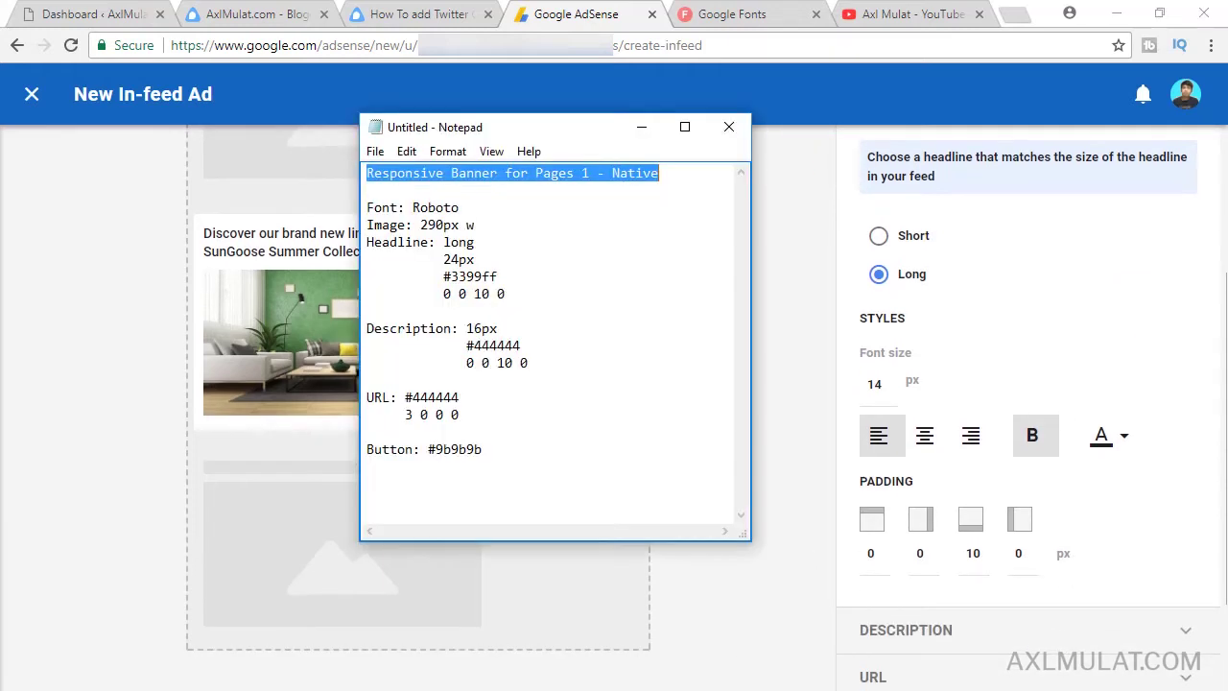
{"action": "double_click", "coordinate": [465, 275]}
{"action": "left_click_drag", "start_coordinate": [452, 275], "coordinate": [511, 276]}
{"action": "key", "text": "ctrl+c"}
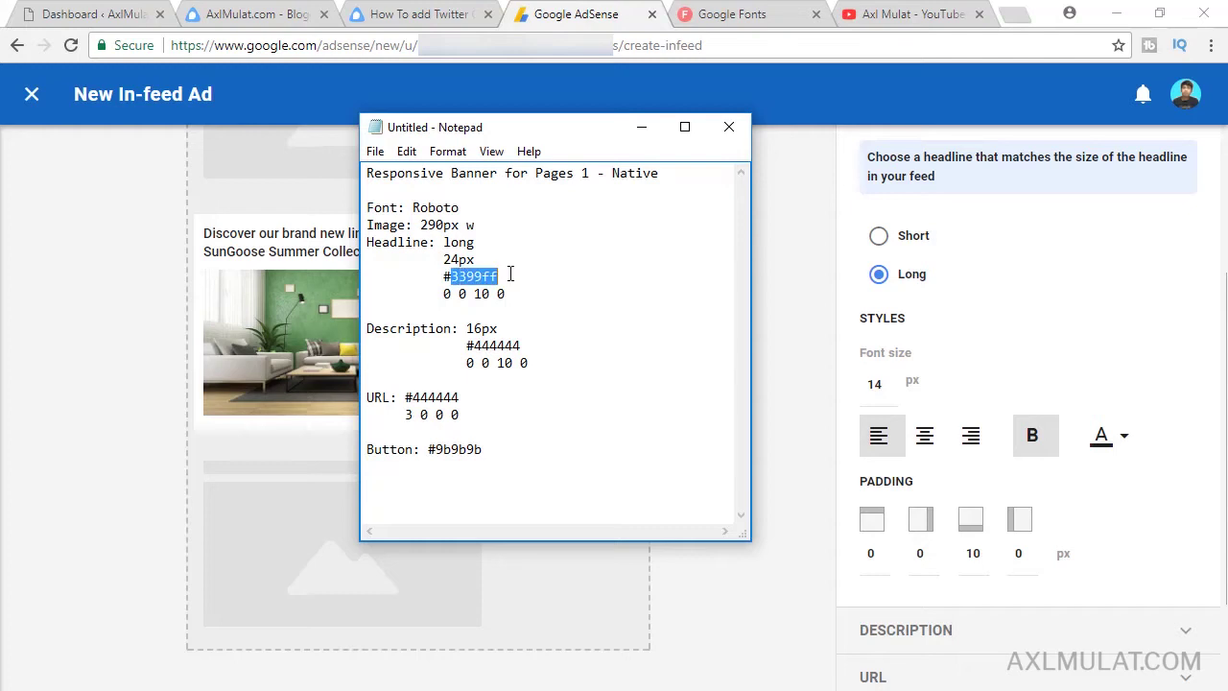
{"action": "left_click", "coordinate": [1129, 436]}
{"action": "left_click", "coordinate": [828, 370]}
{"action": "key", "text": "ctrl+v"}
{"action": "left_click", "coordinate": [812, 451]}
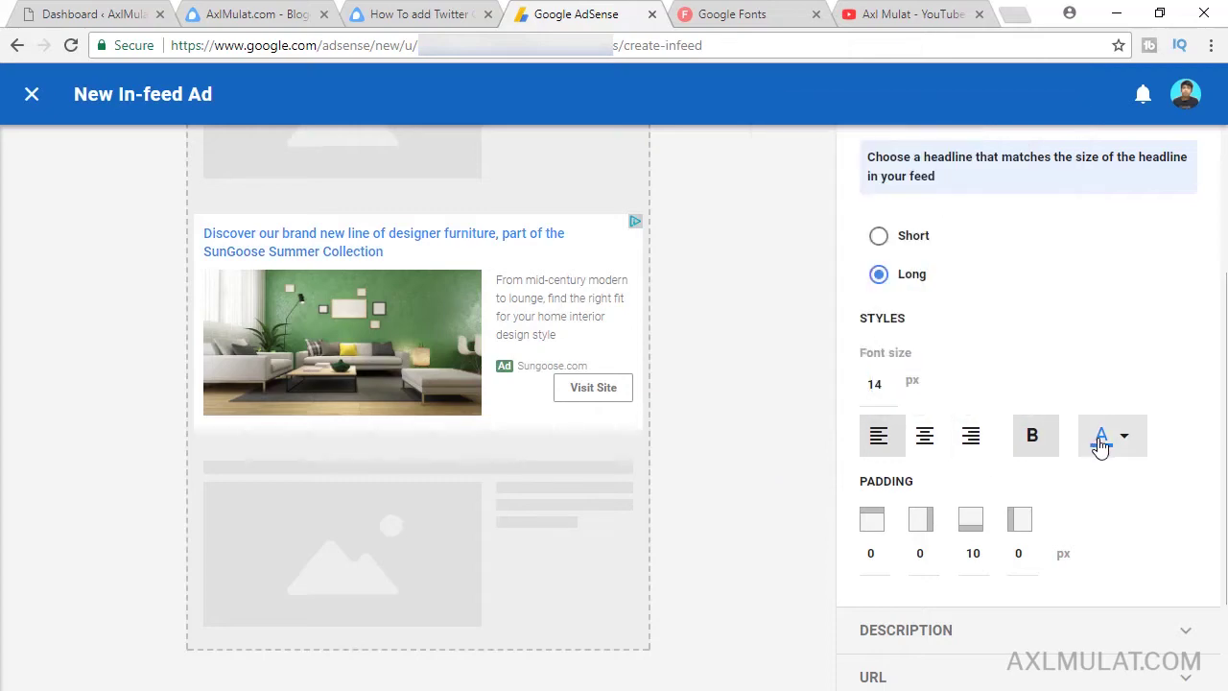
Close the developer tools on axlmulat.com and compare the Twitter Cards post's title with the AdSense ad headline
{"action": "left_click", "coordinate": [248, 11]}
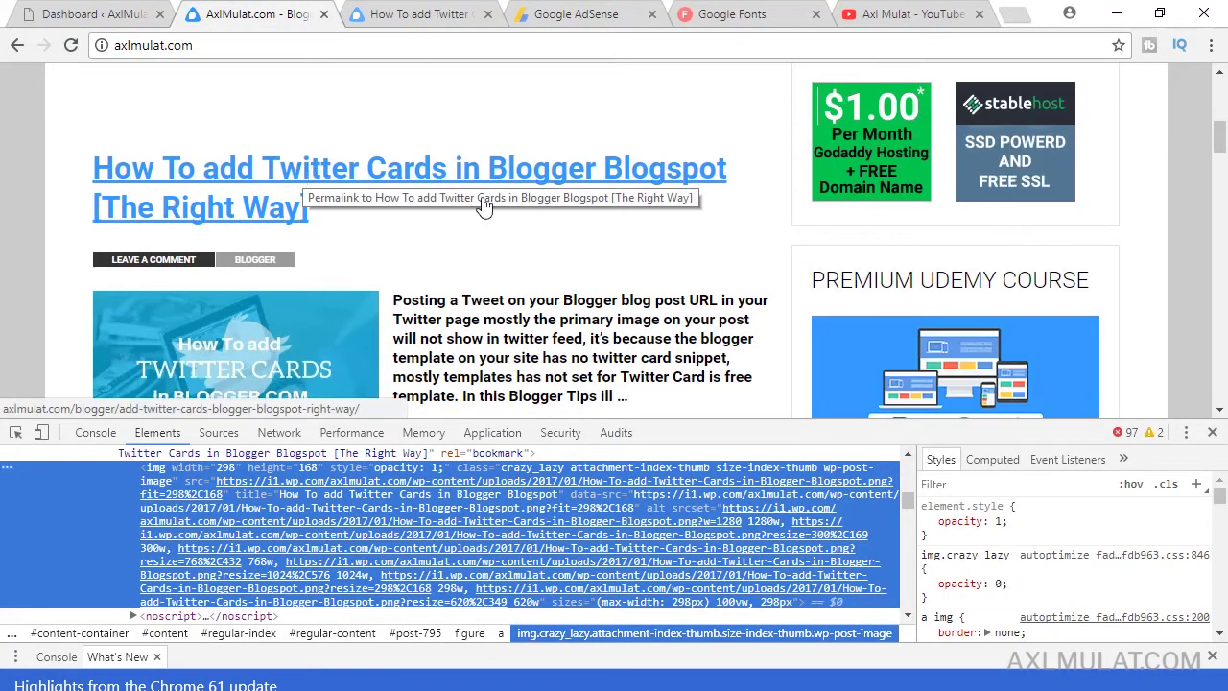
{"action": "left_click", "coordinate": [1213, 433]}
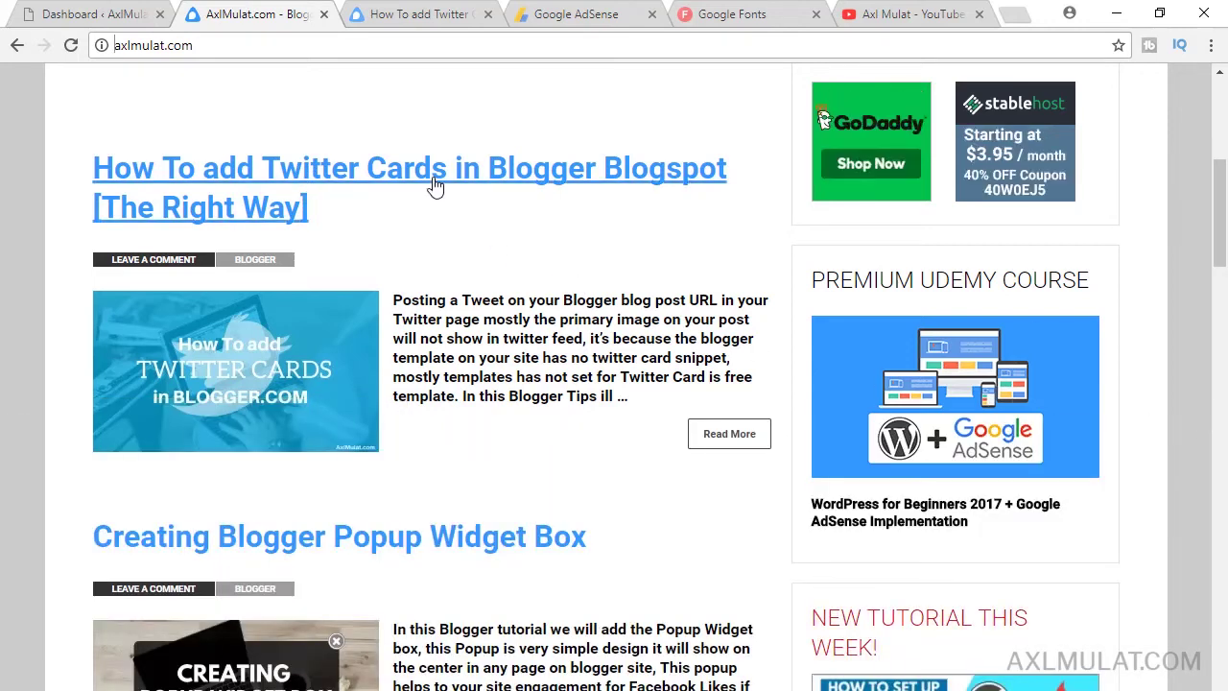
{"action": "left_click", "coordinate": [573, 13]}
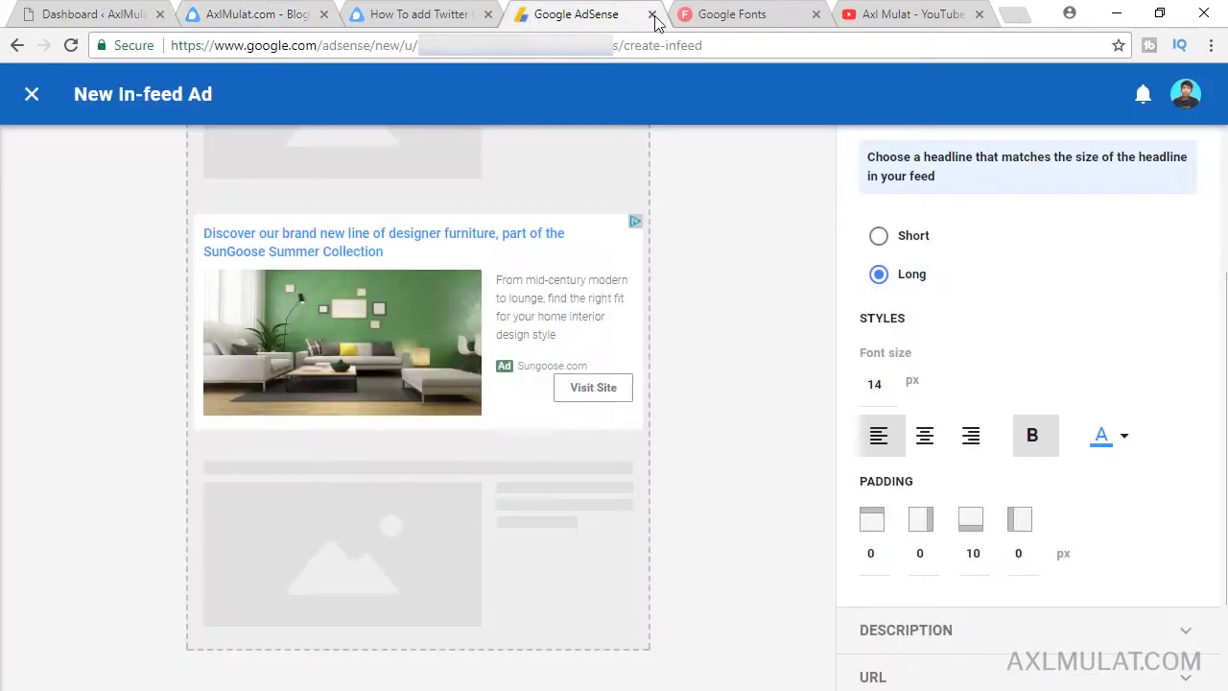
Set the headline's font size to 24 px and check its padding against the Notepad notes
{"action": "double_click", "coordinate": [885, 383]}
{"action": "type", "text": "24"}
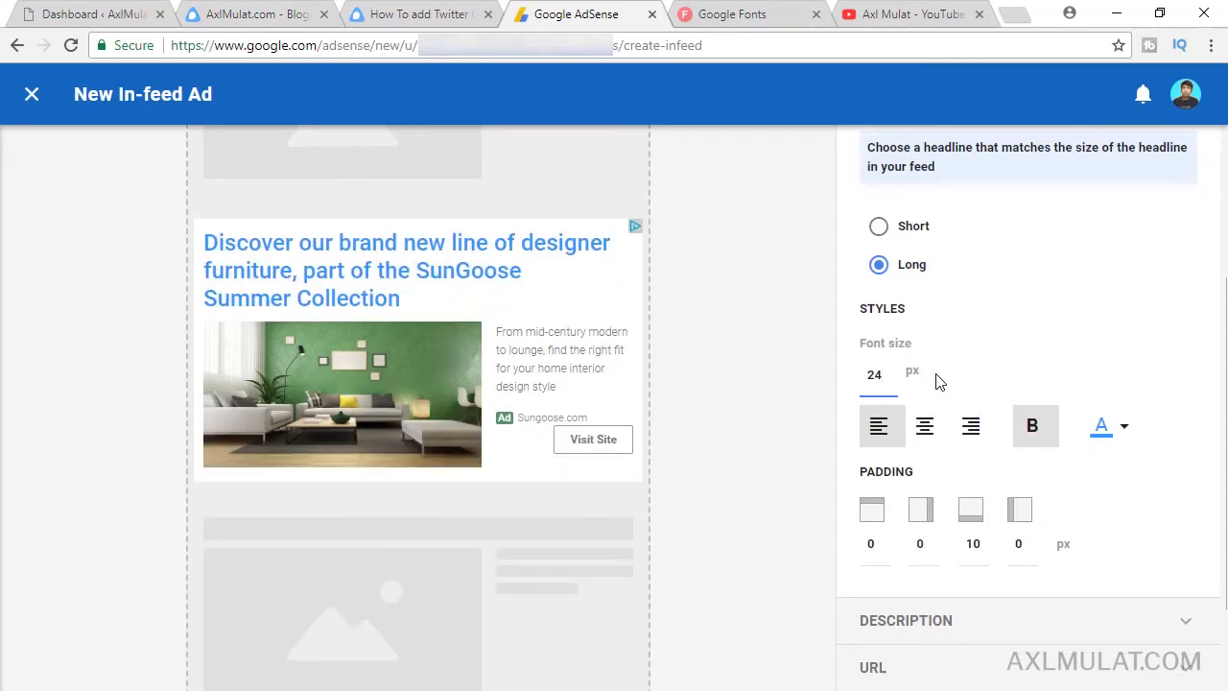
{"action": "left_click", "coordinate": [604, 687]}
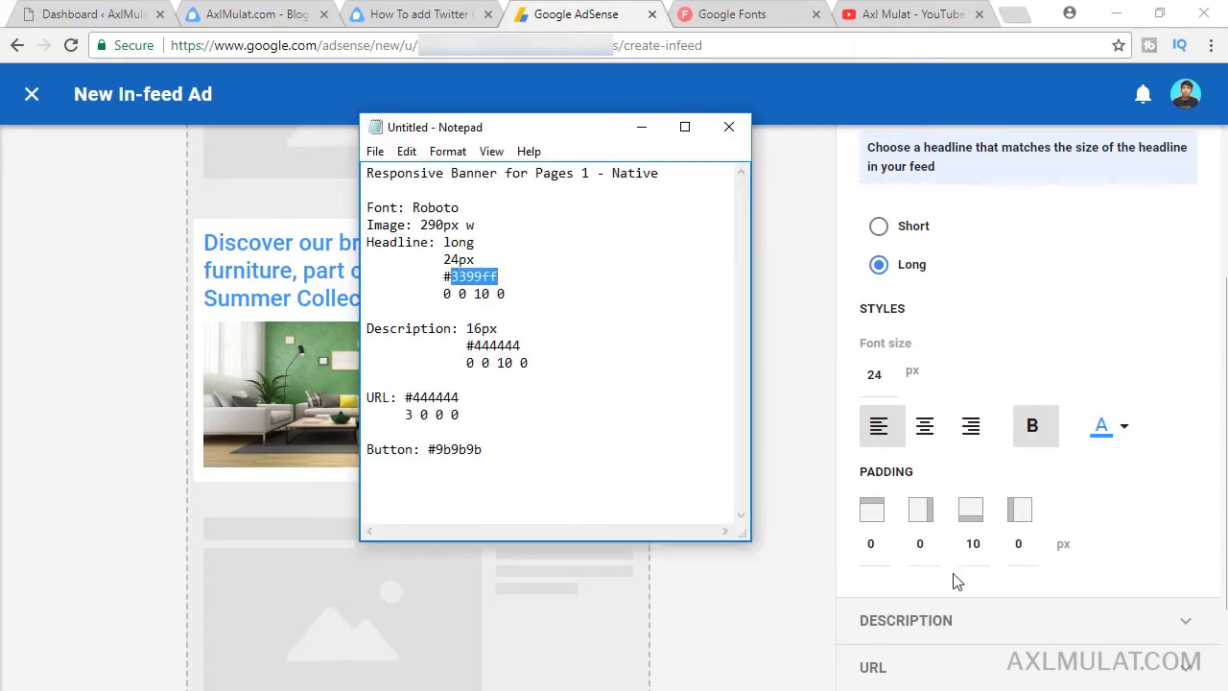
Open the ad's Description settings, check the notes, and set the description's font size to 16 px
{"action": "left_click", "coordinate": [914, 622]}
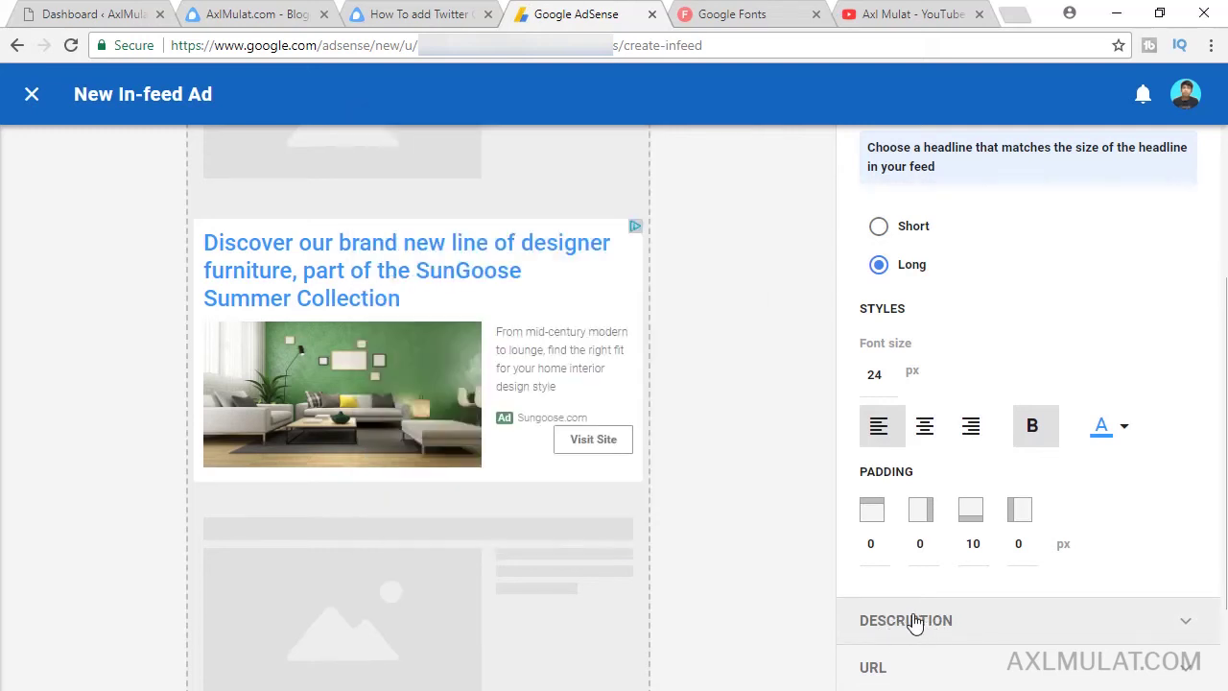
{"action": "left_click", "coordinate": [914, 622]}
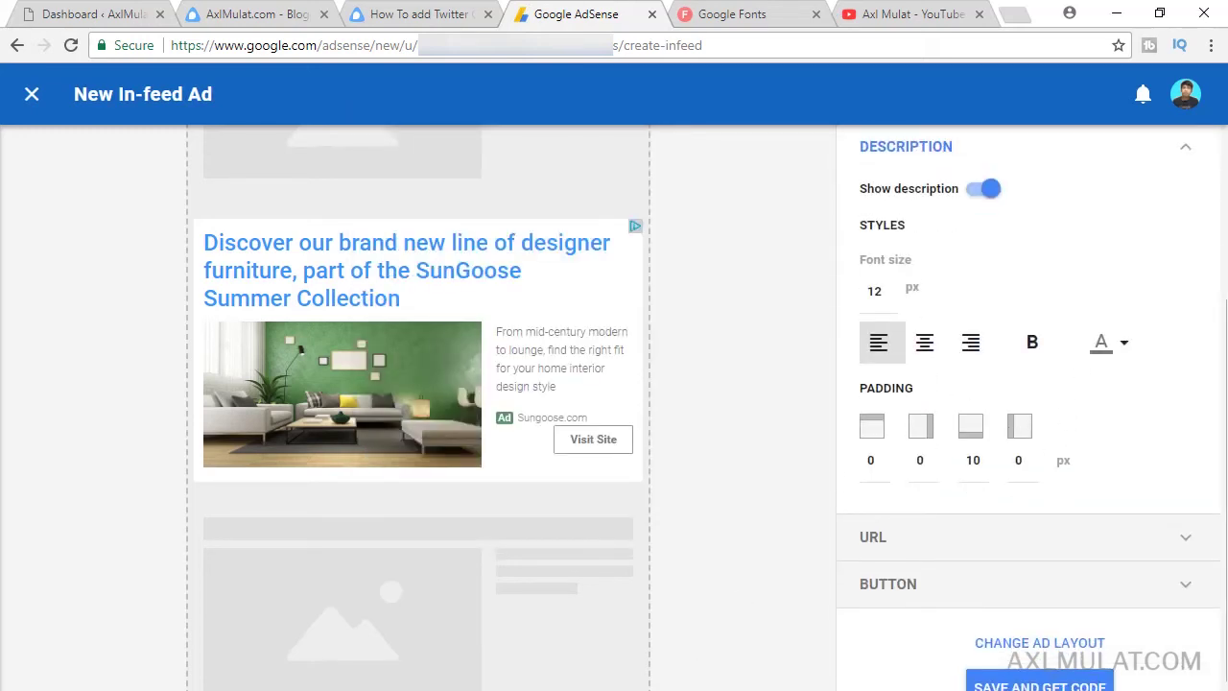
{"action": "key", "text": "alt+Tab"}
{"action": "key", "text": "alt+Tab"}
{"action": "left_click_drag", "start_coordinate": [876, 291], "coordinate": [893, 292]}
{"action": "type", "text": "6"}
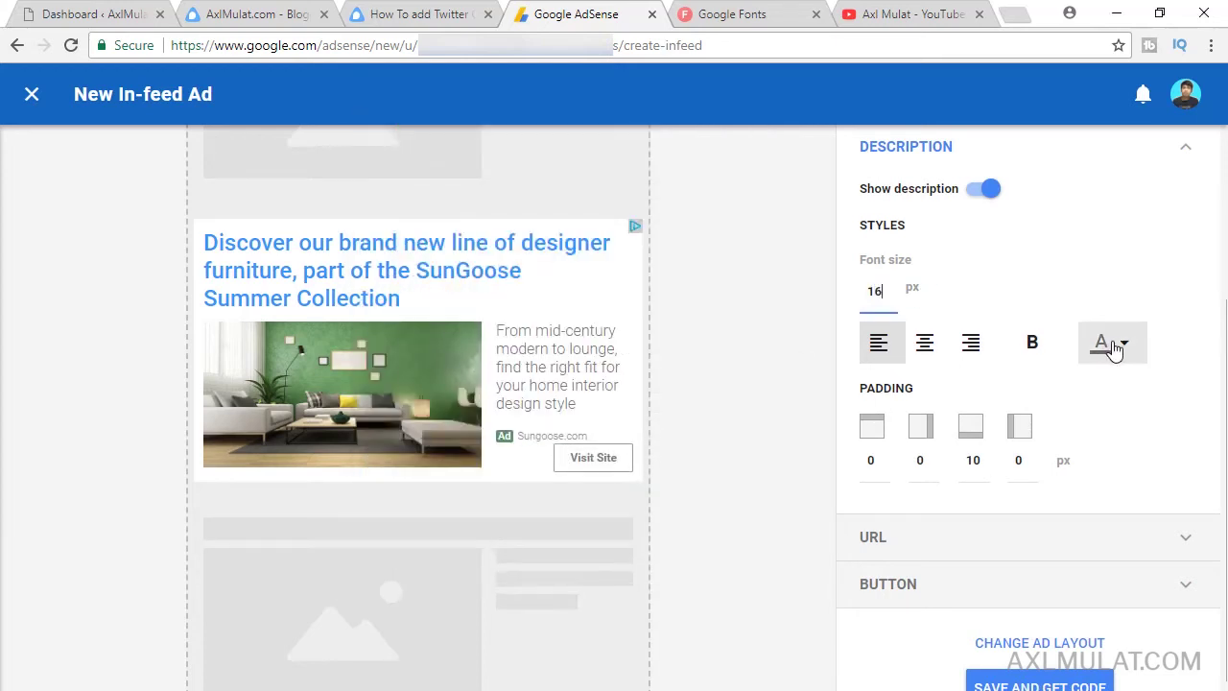
Open the description's font color choices, check the post excerpt on axlmulat.com, and copy the description color 444444 from the Notepad notes
{"action": "left_click", "coordinate": [1127, 348]}
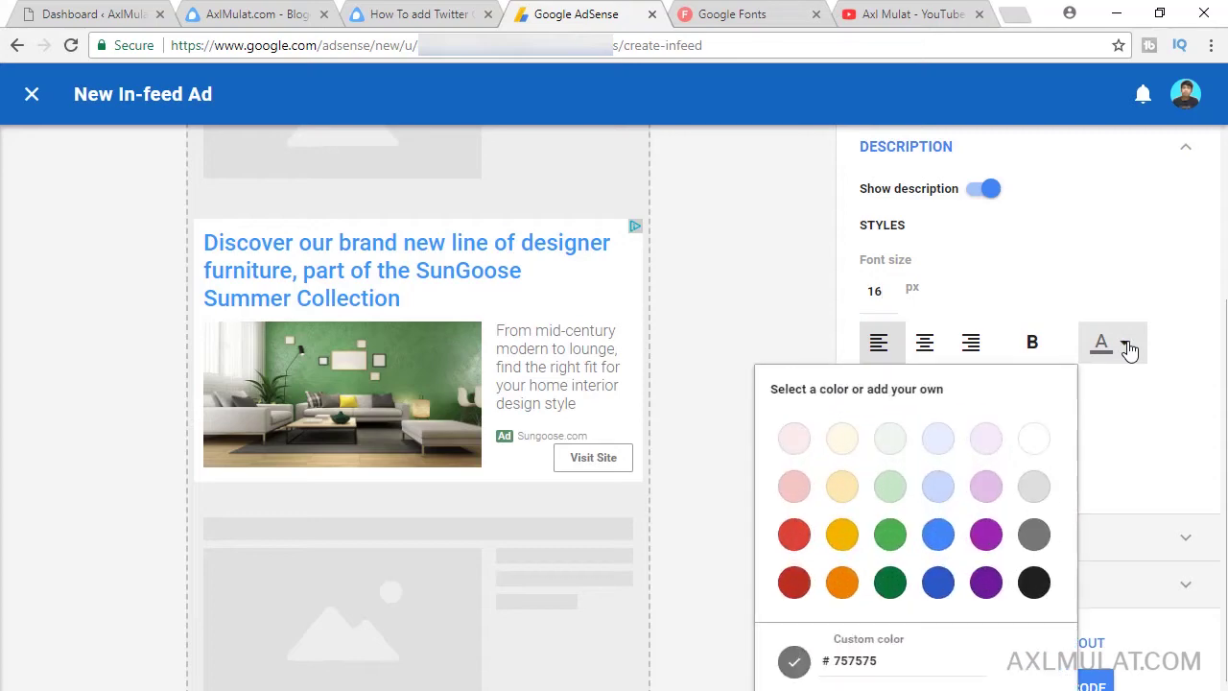
{"action": "left_click", "coordinate": [267, 12]}
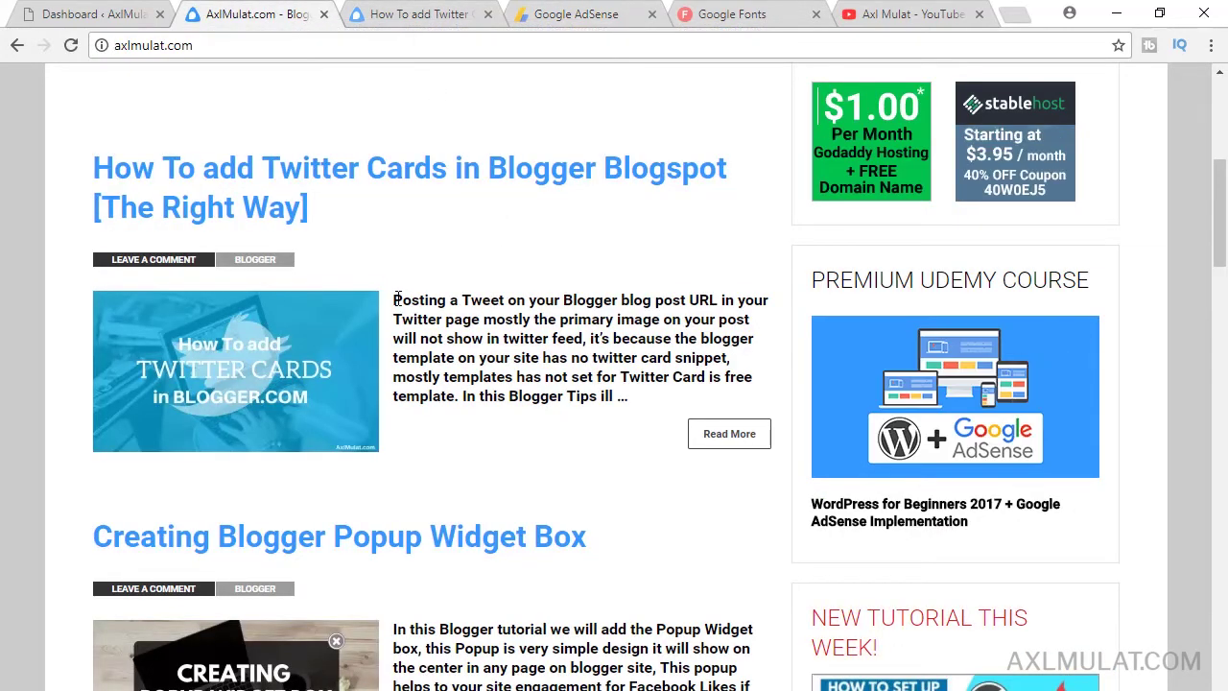
{"action": "key", "text": "alt+Tab"}
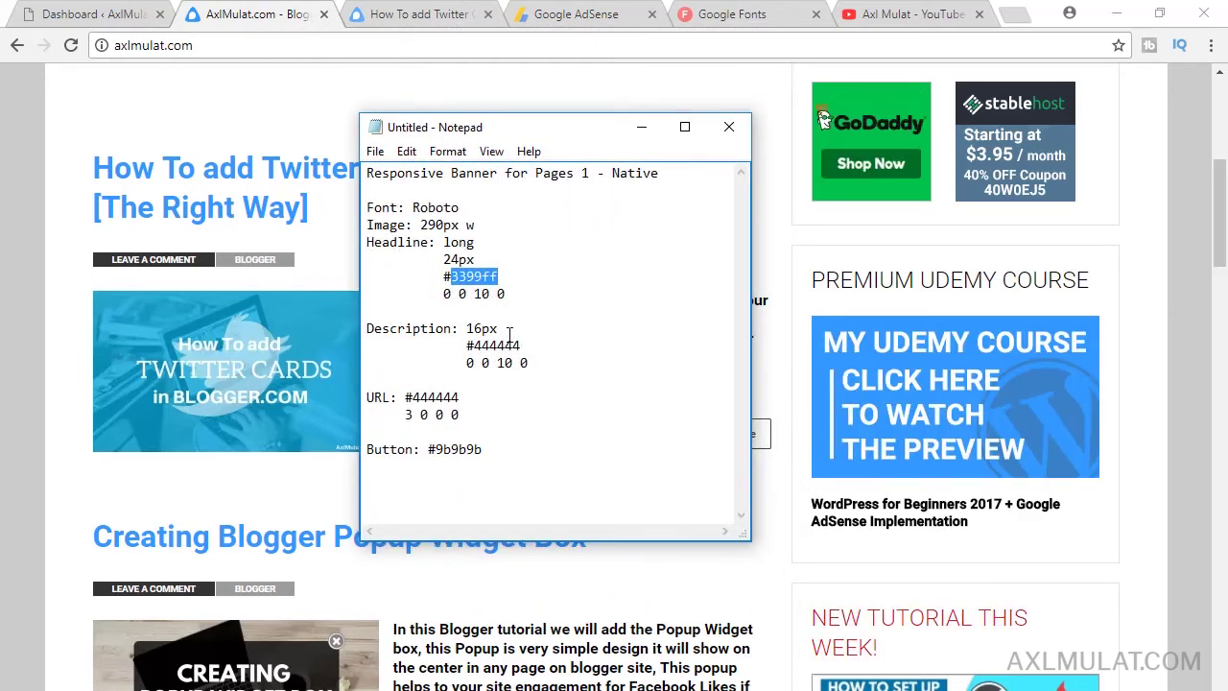
{"action": "double_click", "coordinate": [492, 343]}
{"action": "left_click", "coordinate": [492, 344]}
{"action": "left_click_drag", "start_coordinate": [475, 346], "coordinate": [523, 343]}
{"action": "key", "text": "ctrl+c"}
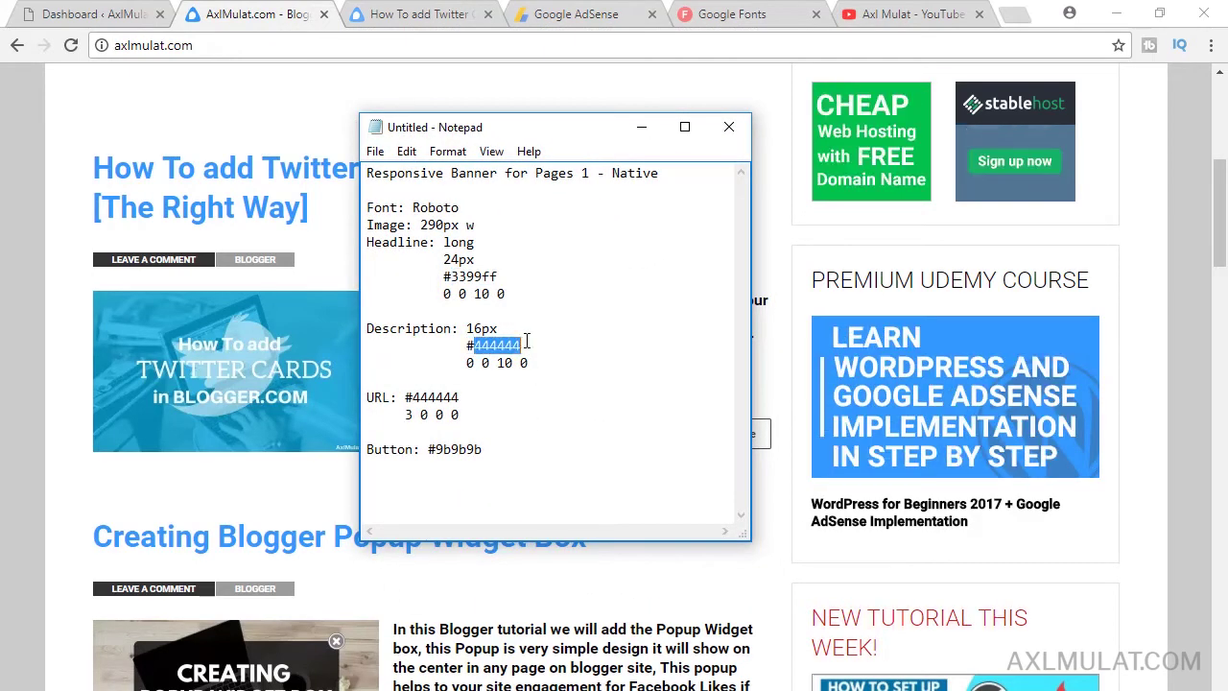
Apply the copied custom color 444444 to the ad description's text and check its padding against the Notepad notes
{"action": "left_click", "coordinate": [515, 24]}
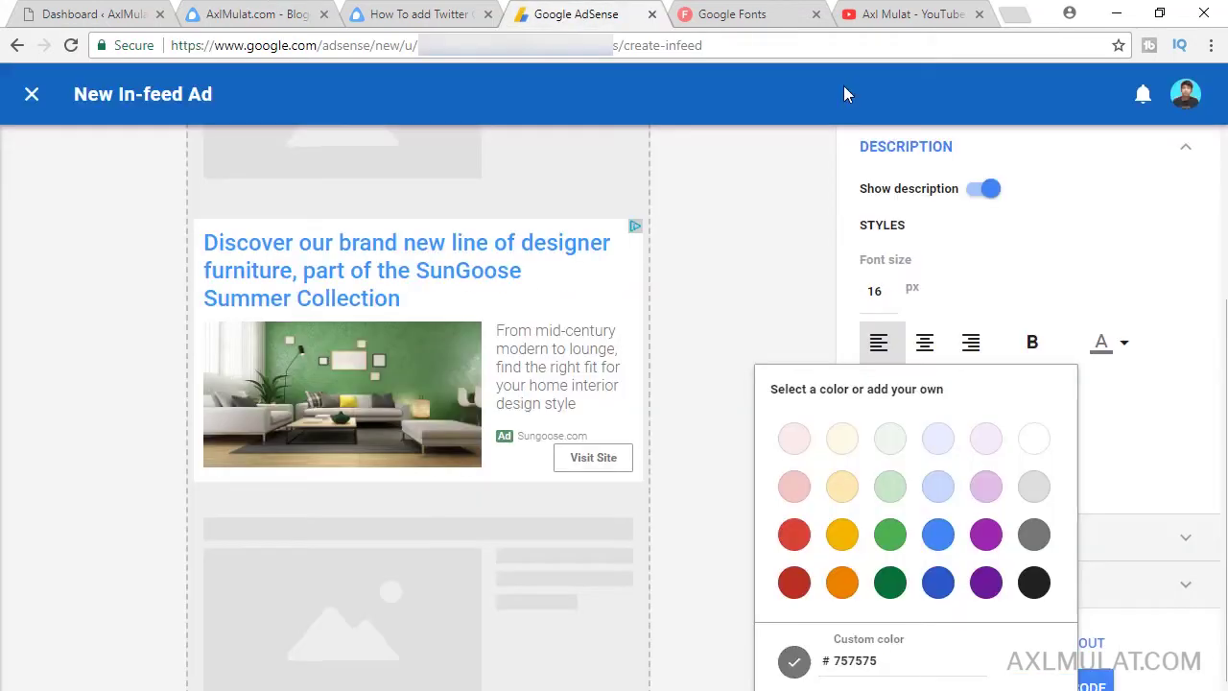
{"action": "double_click", "coordinate": [850, 660]}
{"action": "left_click", "coordinate": [850, 660]}
{"action": "double_click", "coordinate": [858, 662]}
{"action": "key", "text": "ctrl+v"}
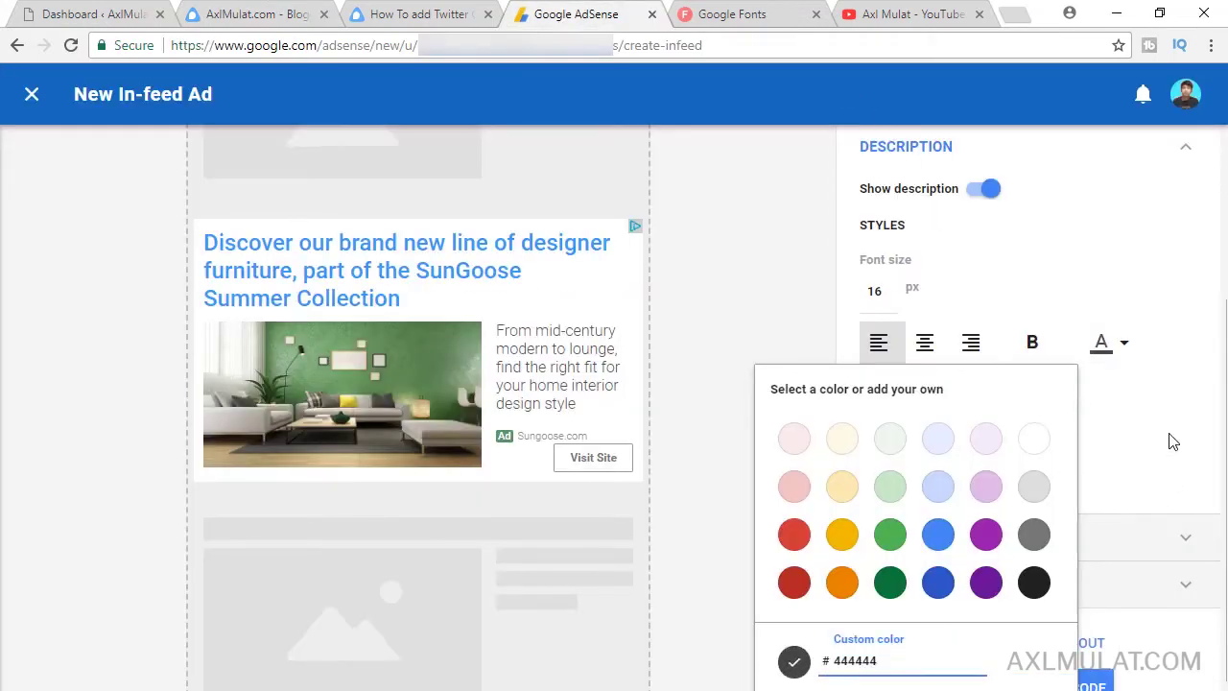
{"action": "left_click", "coordinate": [1173, 442]}
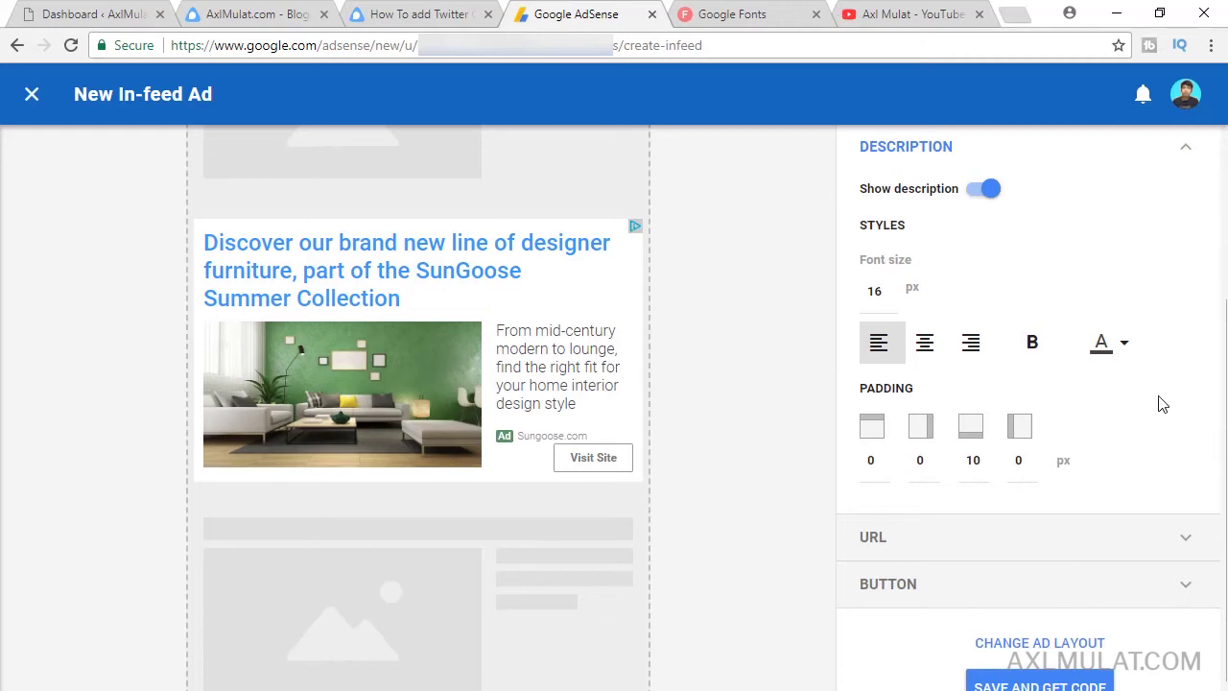
{"action": "key", "text": "alt+Tab"}
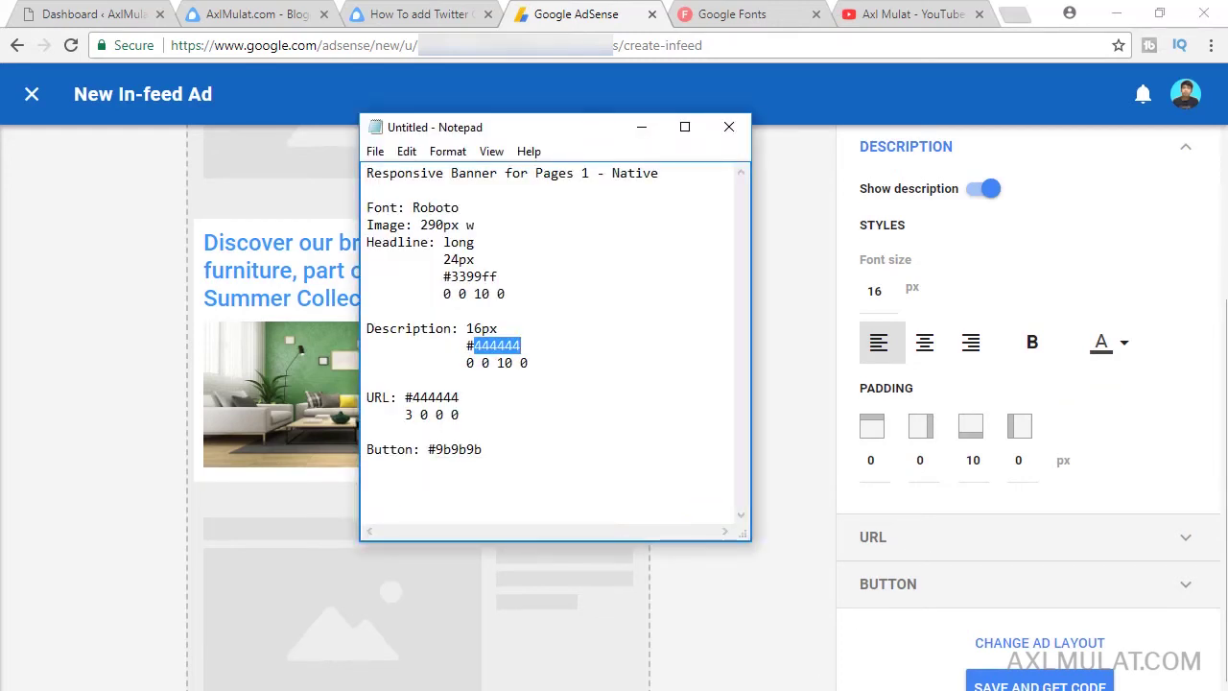
{"action": "key", "text": "alt+Tab"}
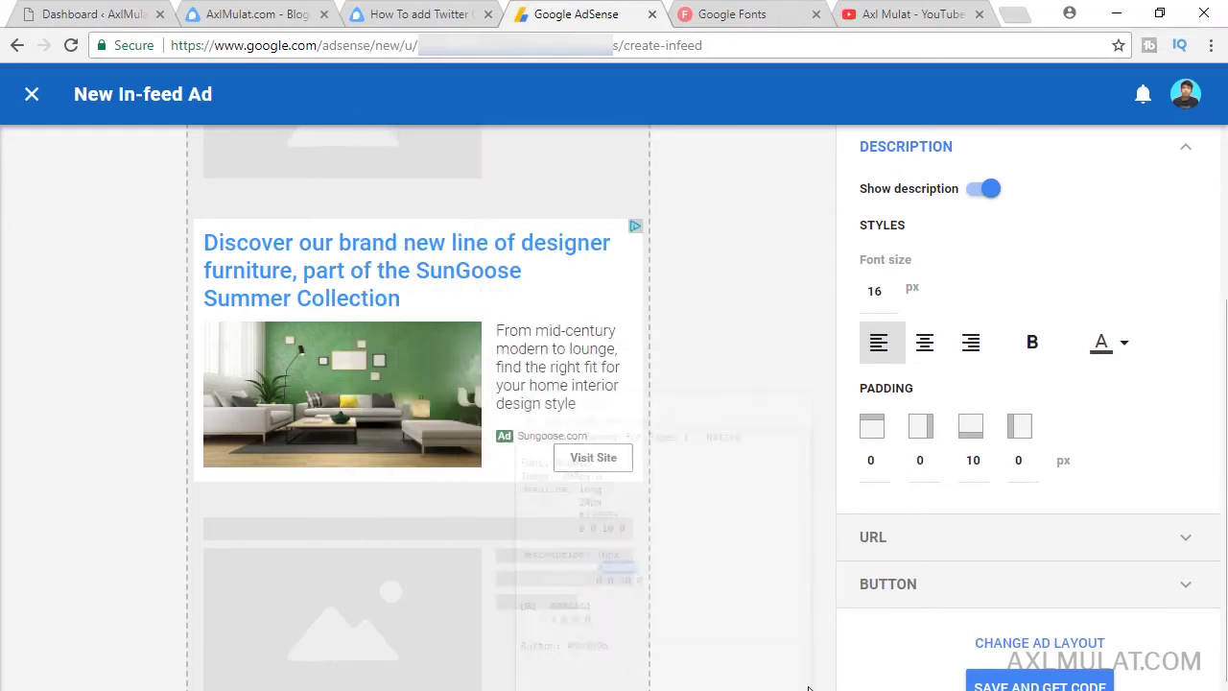
Open the ad's URL settings and set the URL's font color to the custom color 444444
{"action": "left_click", "coordinate": [910, 542]}
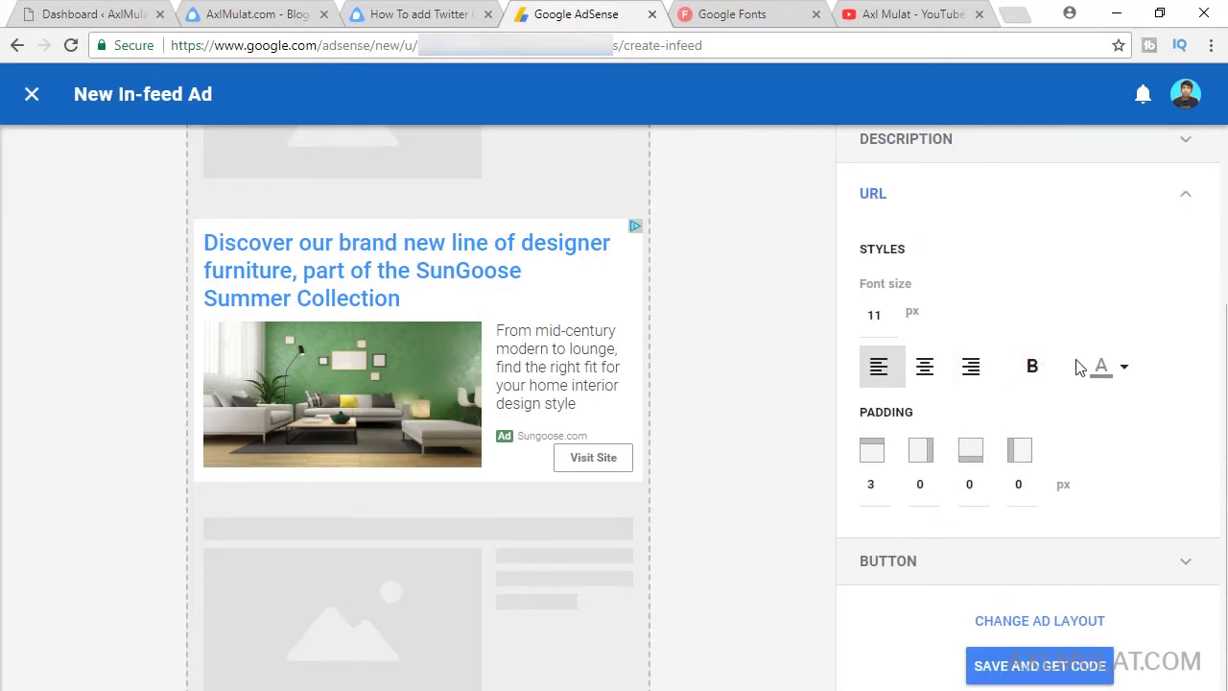
{"action": "left_click", "coordinate": [1126, 376]}
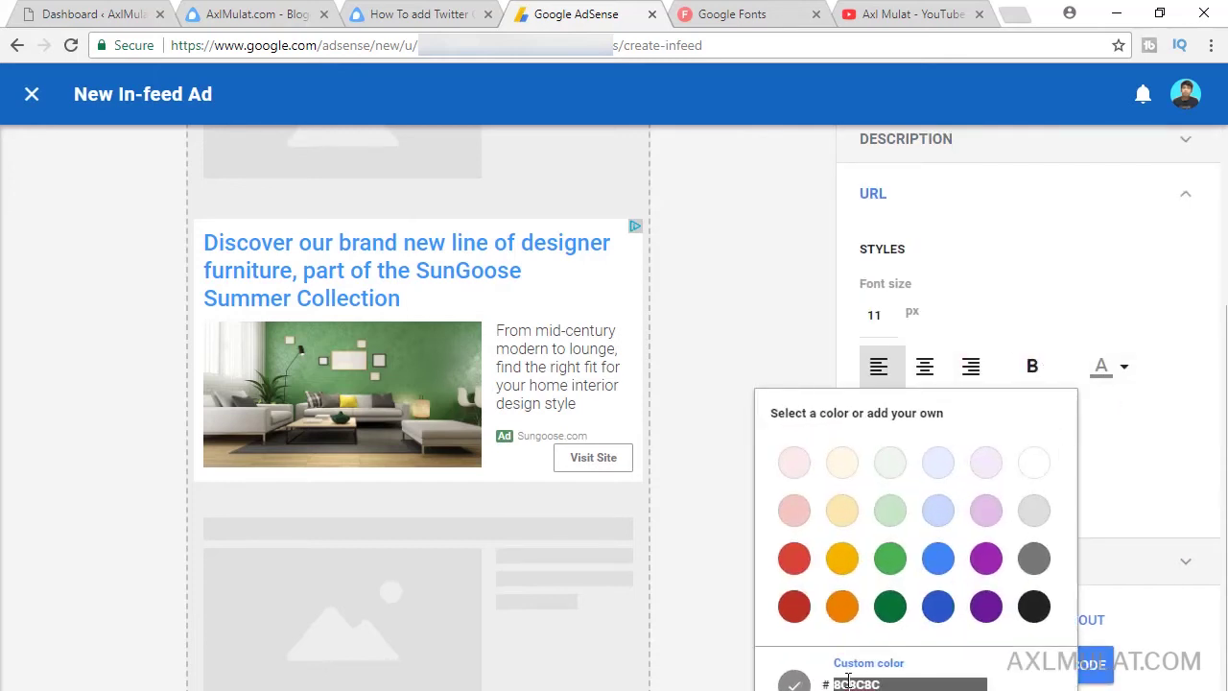
{"action": "double_click", "coordinate": [854, 679]}
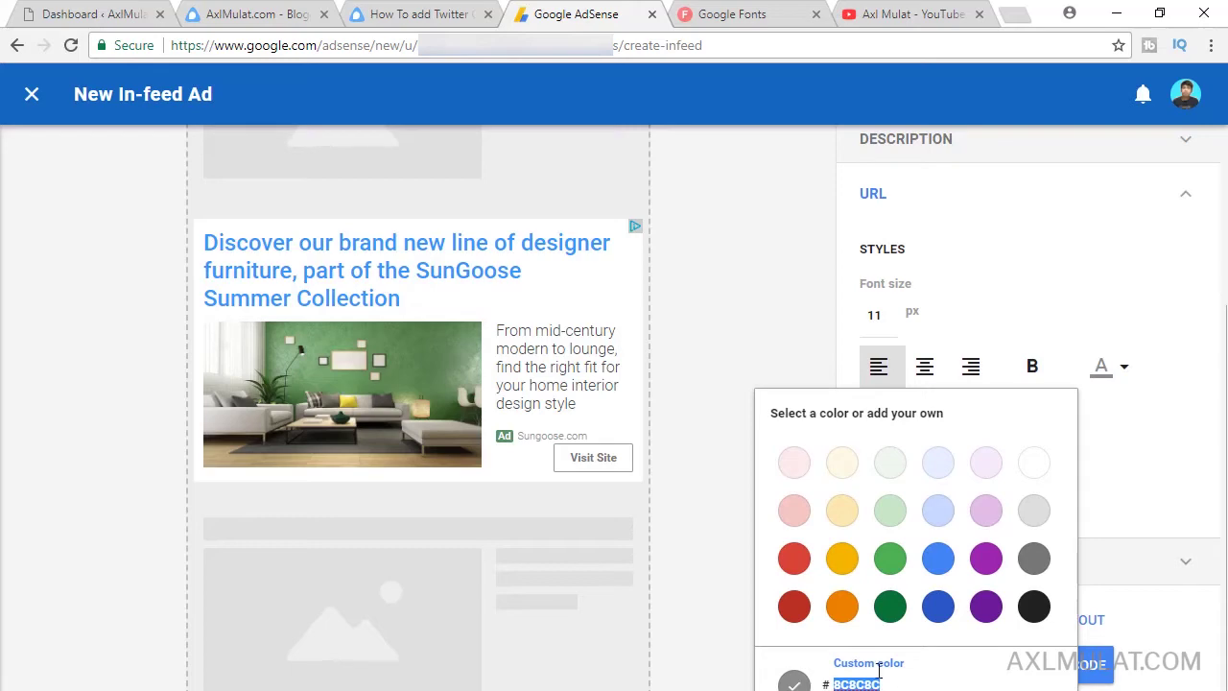
{"action": "type", "text": "444444"}
{"action": "left_click", "coordinate": [1147, 450]}
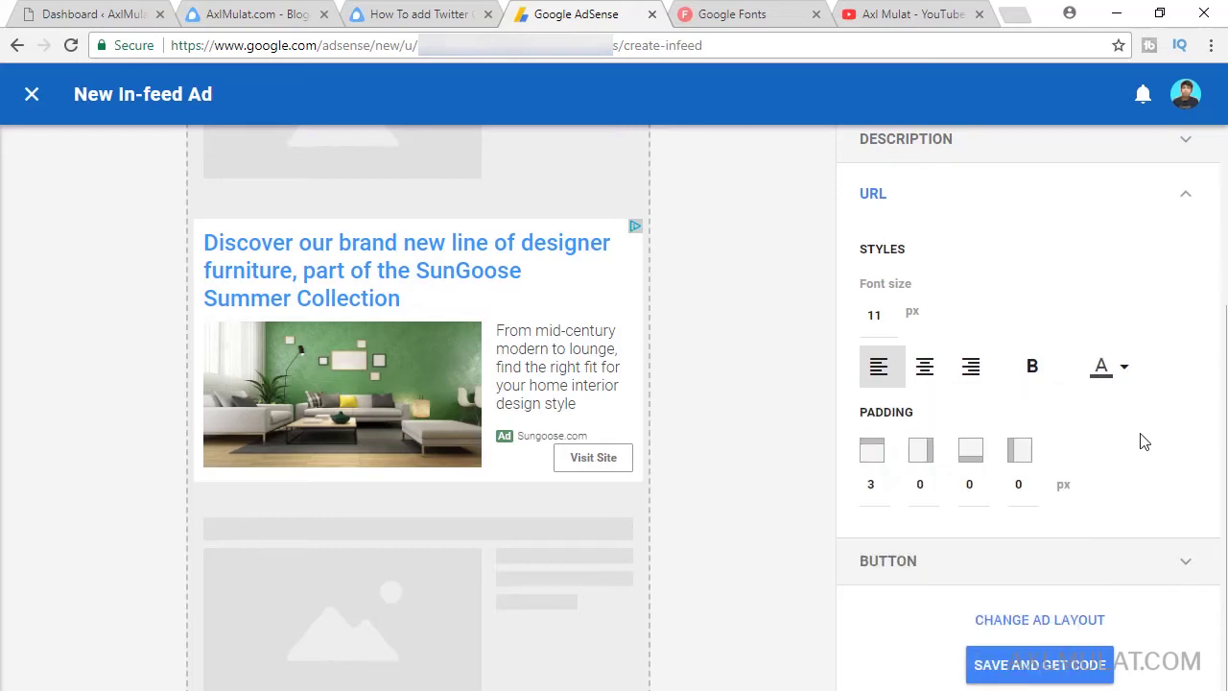
Look up the button color in the Notepad notes and set the ad button's font color to 9B9B9B
{"action": "left_click", "coordinate": [968, 566]}
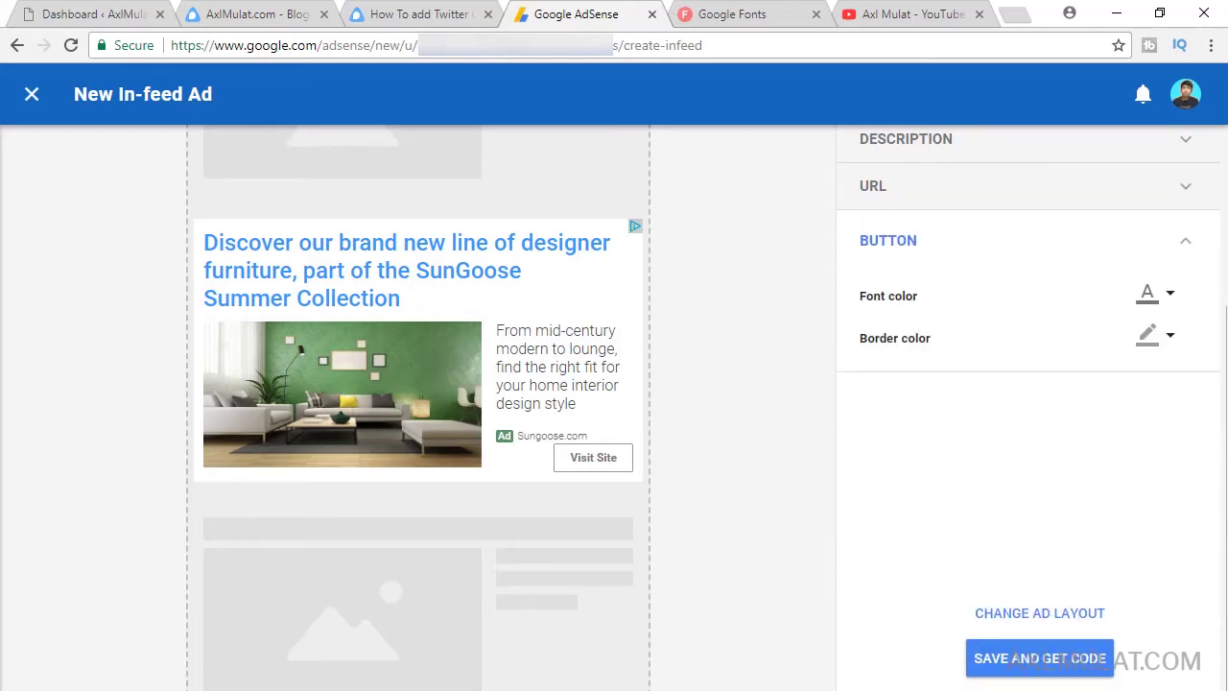
{"action": "key", "text": "alt+Tab"}
{"action": "double_click", "coordinate": [460, 451]}
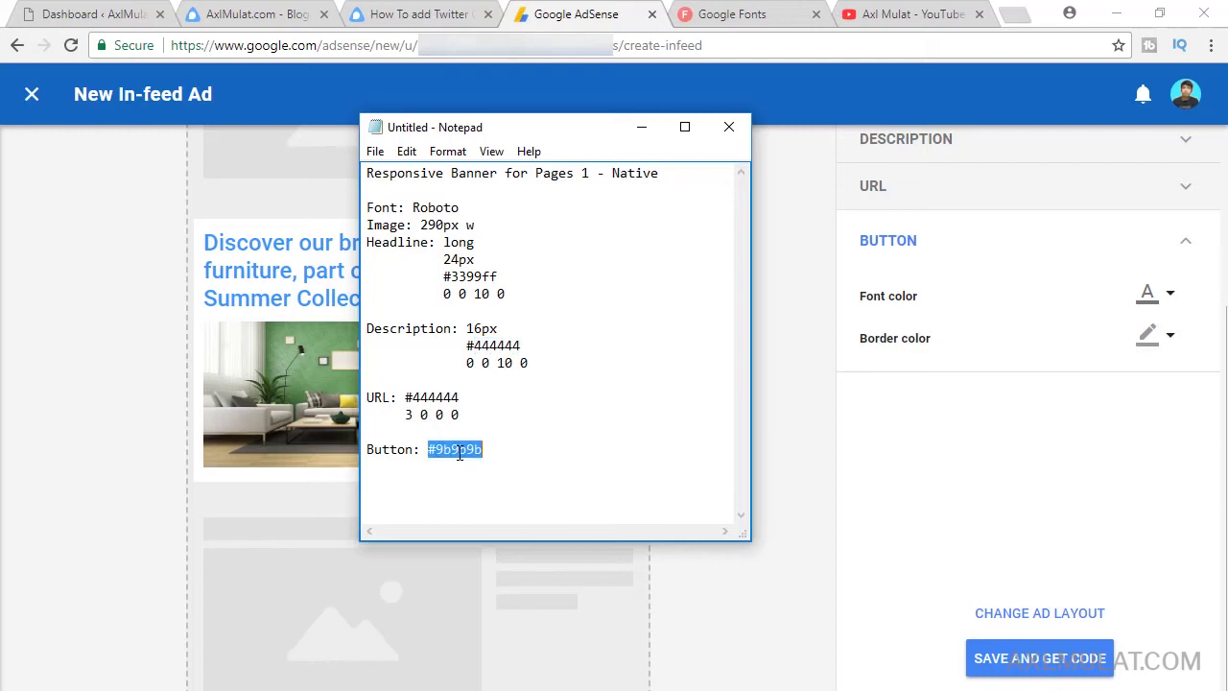
{"action": "left_click", "coordinate": [459, 451]}
{"action": "double_click", "coordinate": [442, 450]}
{"action": "left_click", "coordinate": [933, 208]}
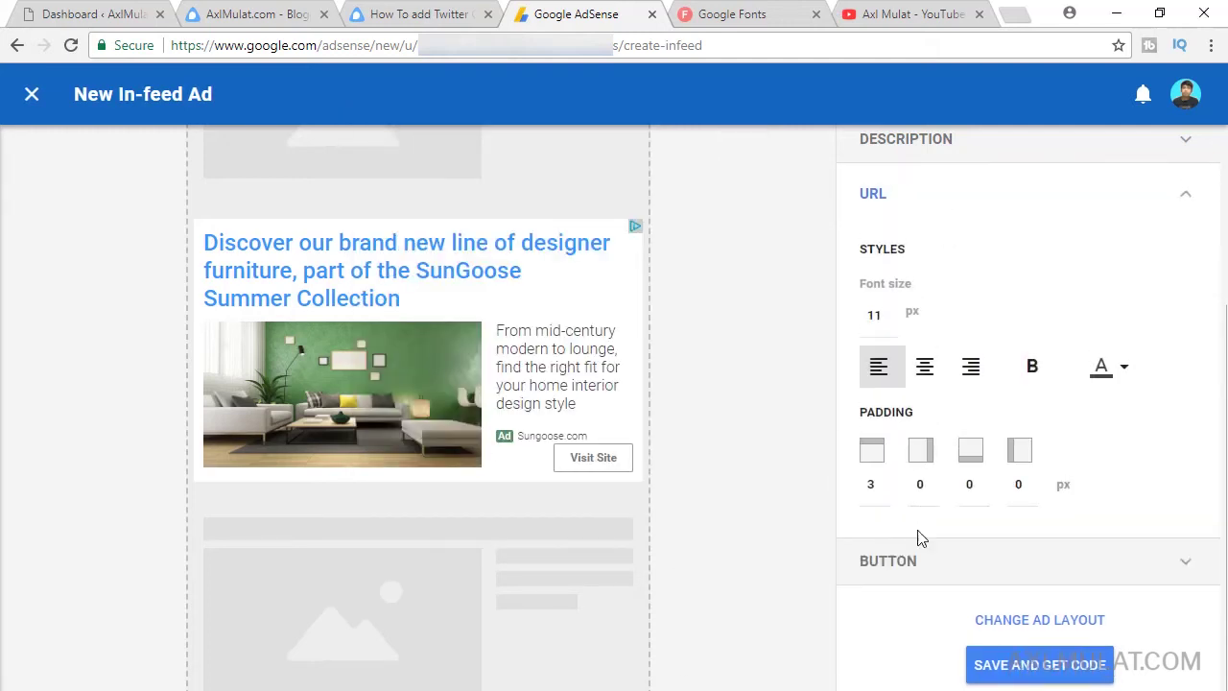
{"action": "left_click", "coordinate": [908, 559]}
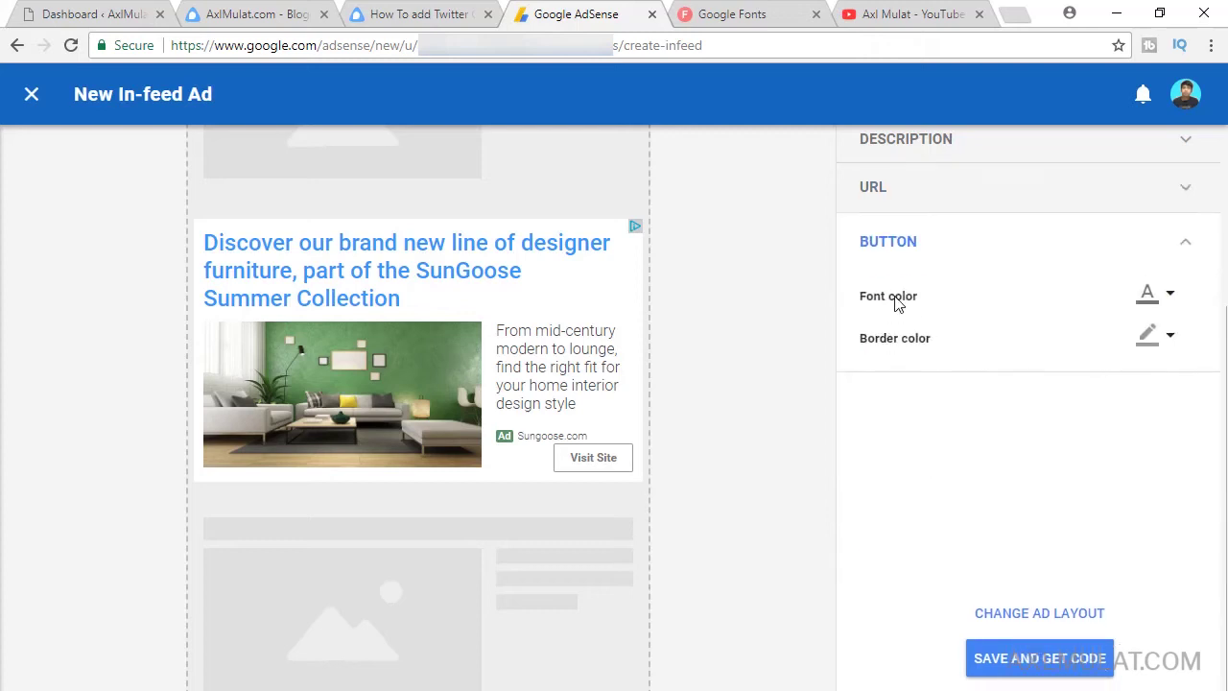
{"action": "left_click", "coordinate": [1172, 297]}
{"action": "key", "text": "ctrl+a"}
{"action": "type", "text": "9B9B9B"}
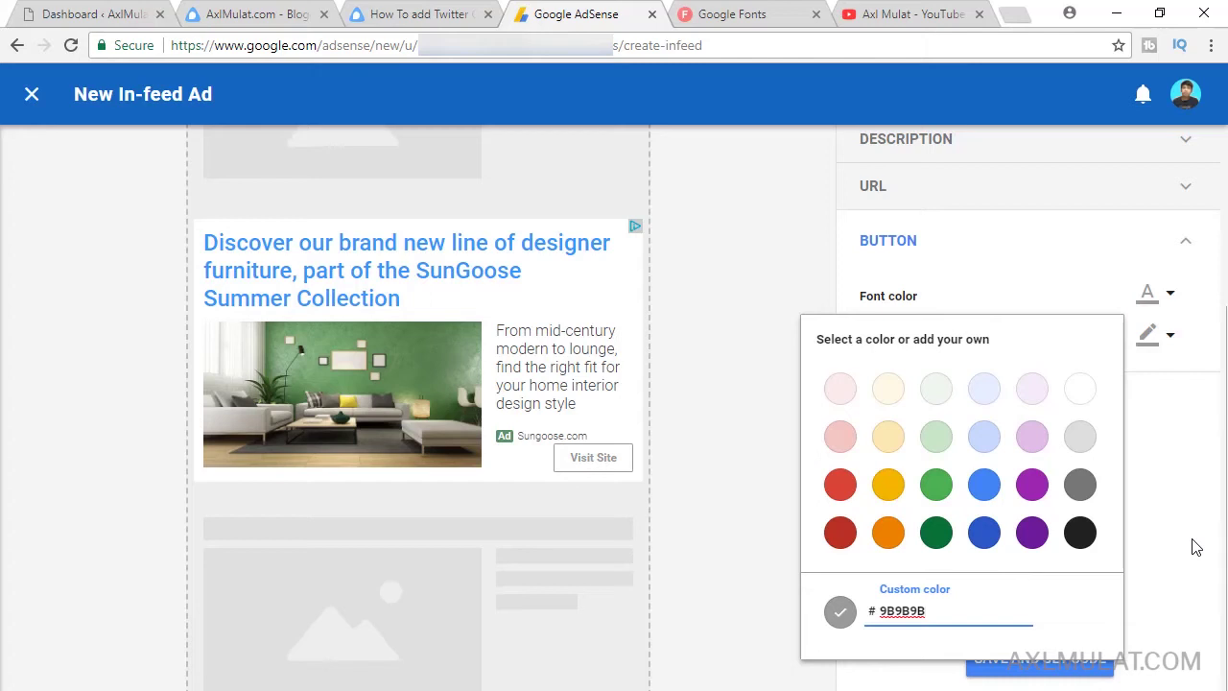
Set the ad button's border color to the custom color 9B9B9B and close the color choices
{"action": "left_click", "coordinate": [1196, 541]}
{"action": "left_click", "coordinate": [1173, 338]}
{"action": "double_click", "coordinate": [900, 652]}
{"action": "type", "text": "9B9B9B"}
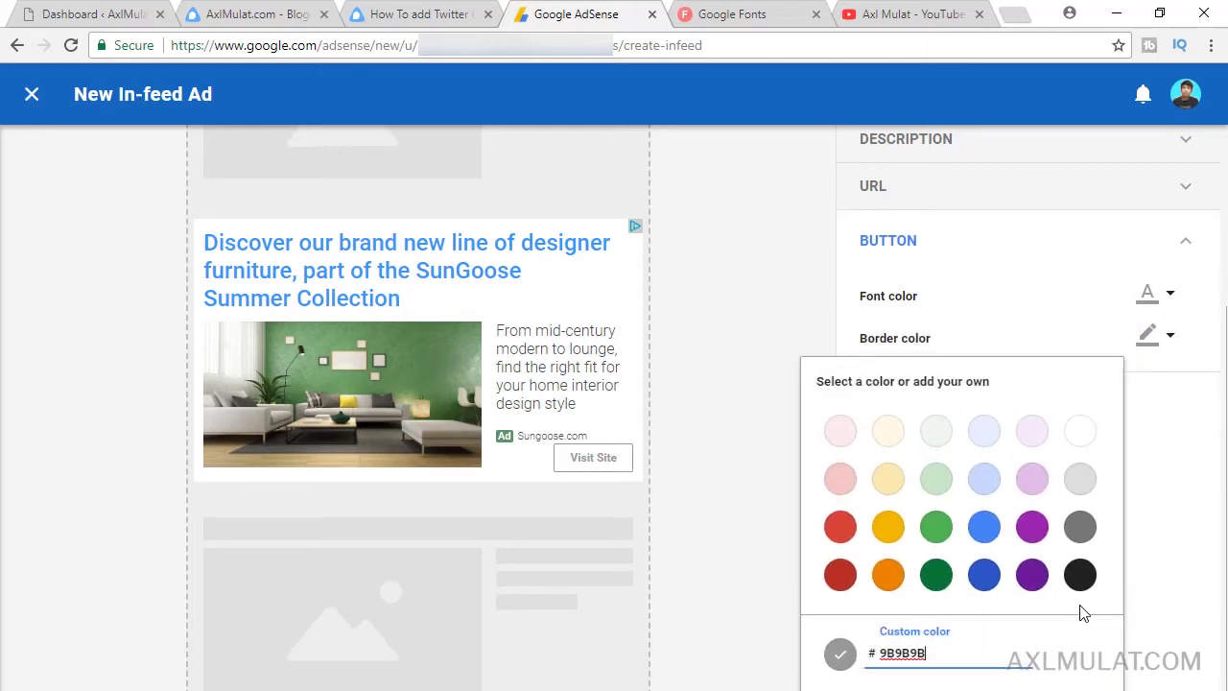
{"action": "left_click", "coordinate": [1180, 471]}
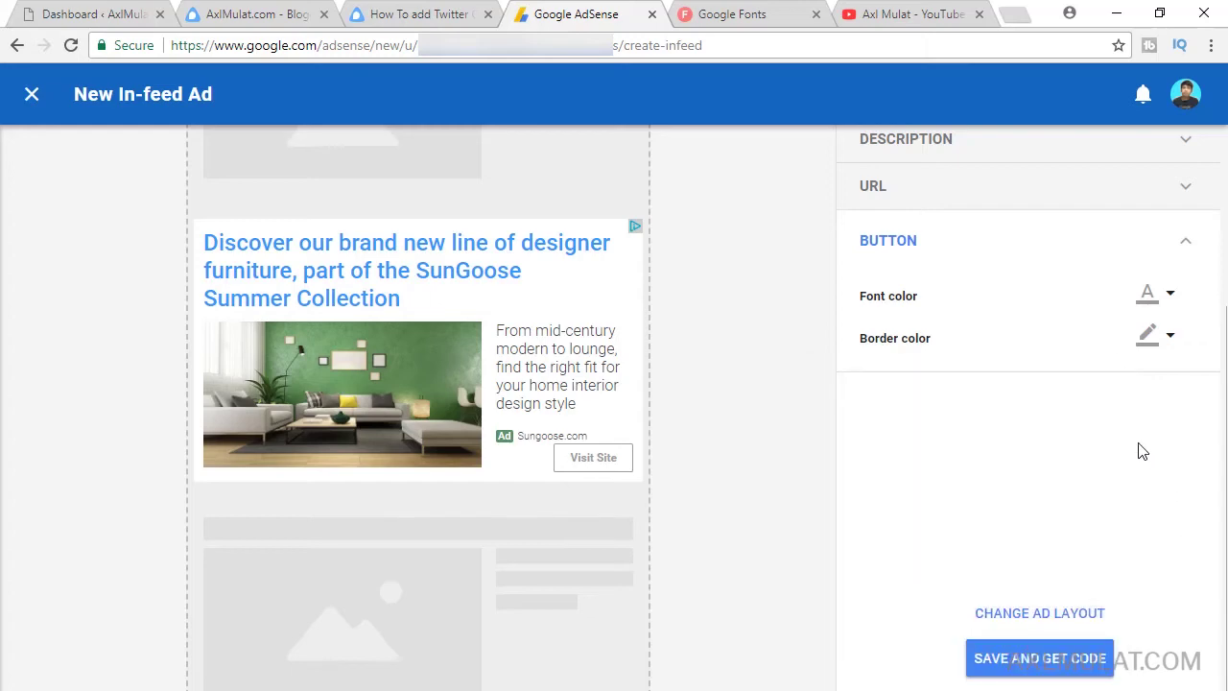
Check the post excerpt style on axlmulat.com and make the in-feed ad's description text bold
{"action": "left_click", "coordinate": [272, 10]}
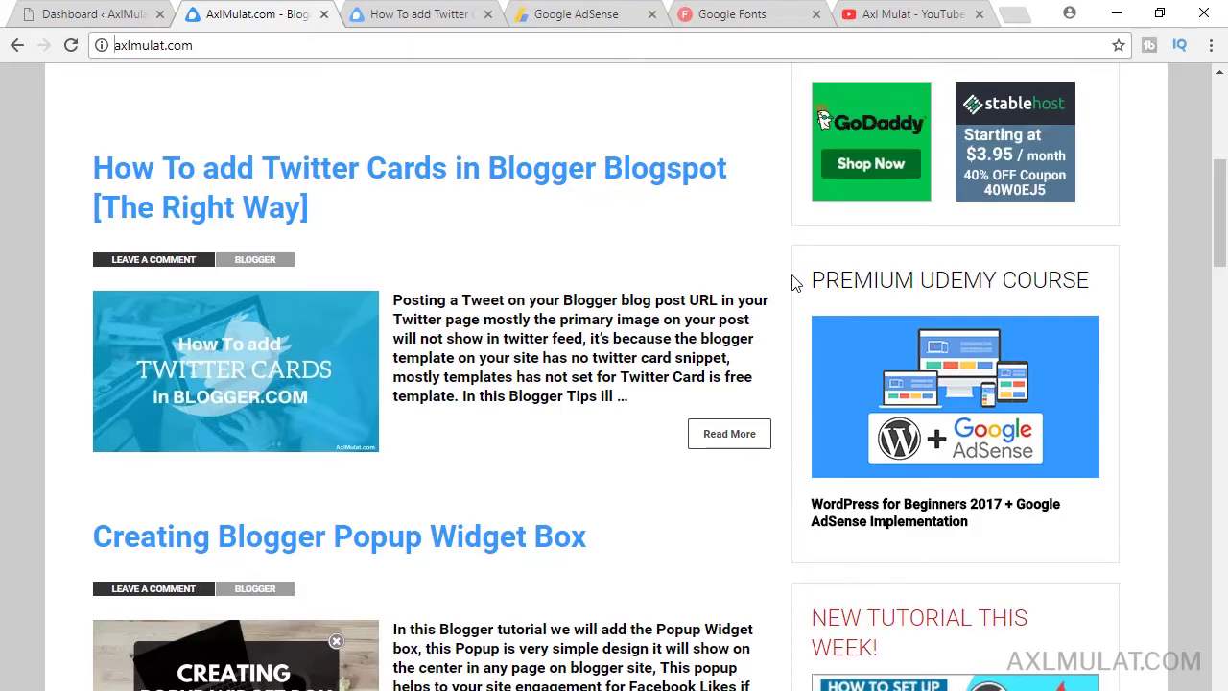
{"action": "left_click", "coordinate": [593, 17]}
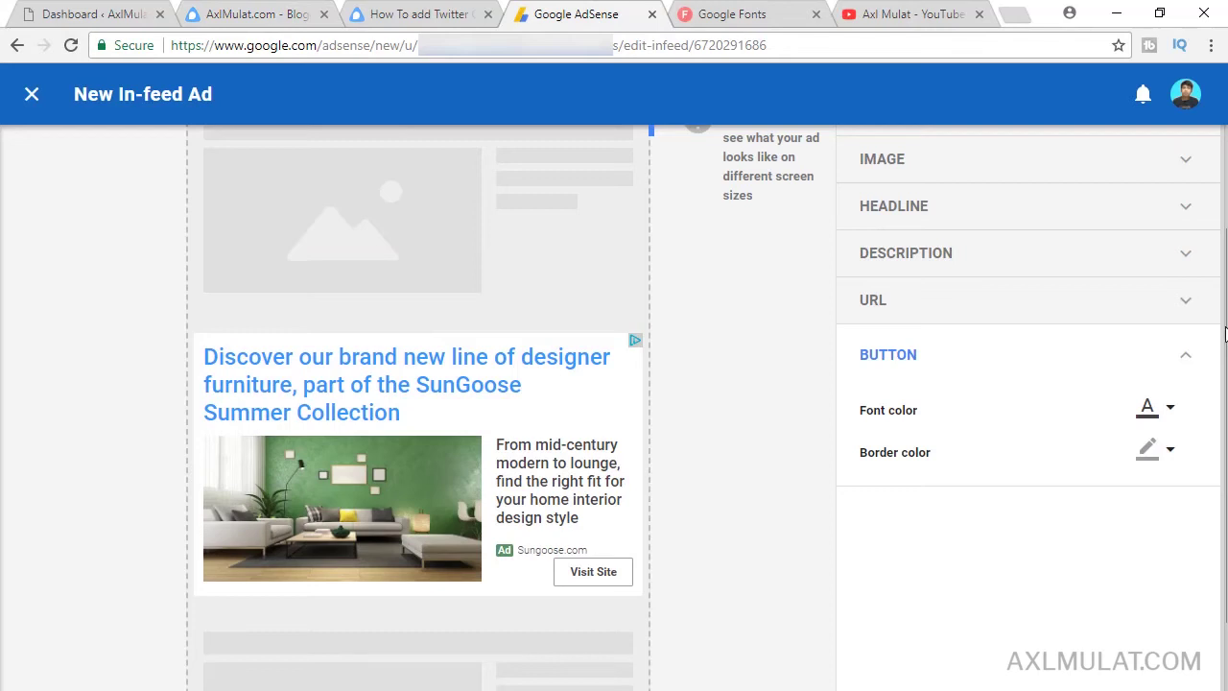
{"action": "left_click", "coordinate": [976, 265]}
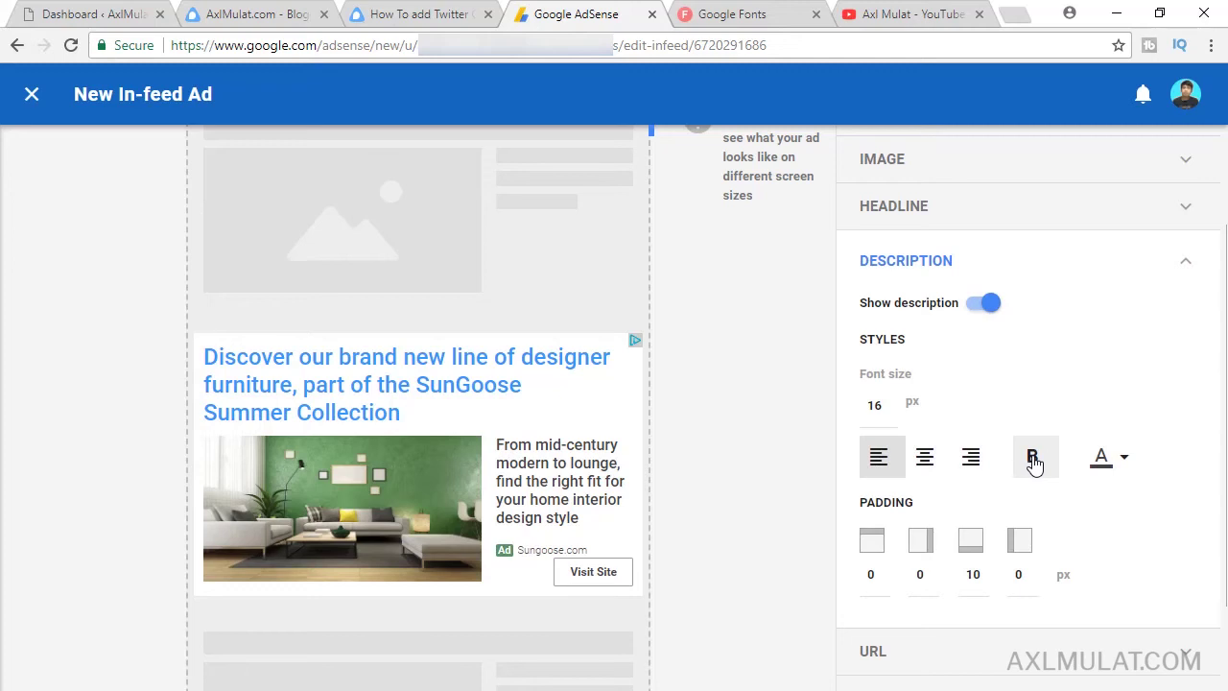
{"action": "left_click", "coordinate": [1034, 461]}
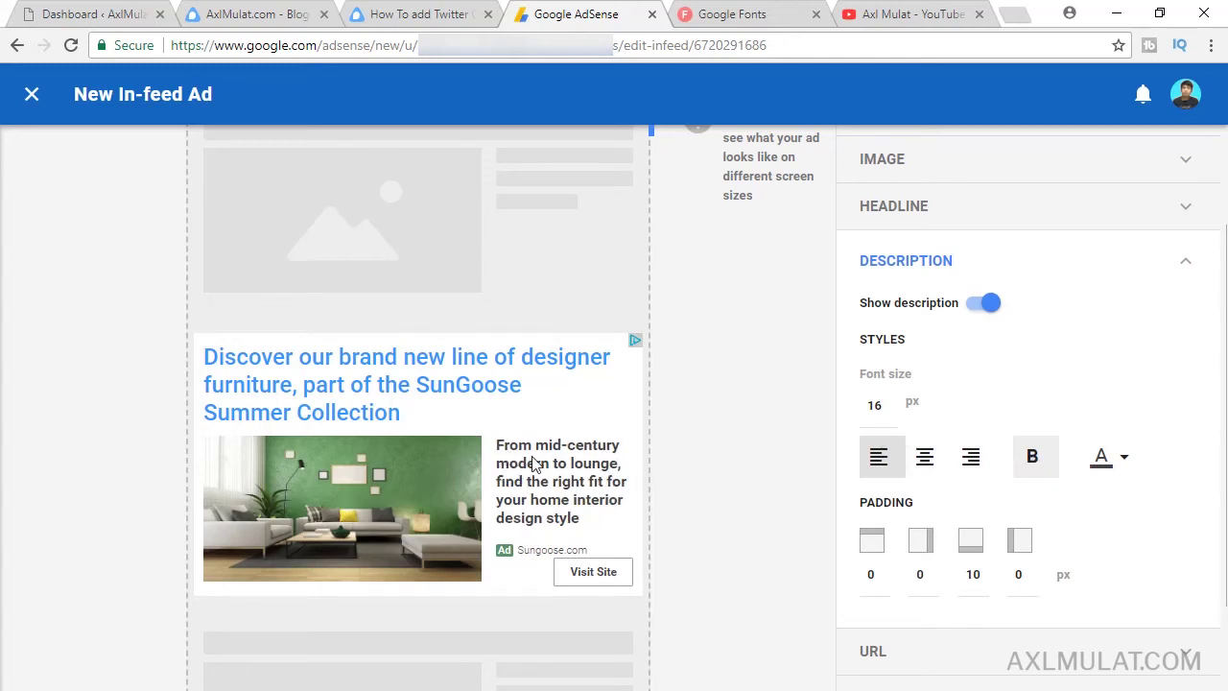
Save the in-feed ad and copy its entire generated code snippet
{"action": "scroll", "coordinate": [1226, 387], "scroll_direction": "down", "scroll_amount": 1}
{"action": "scroll", "coordinate": [1226, 387], "scroll_direction": "down", "scroll_amount": 2}
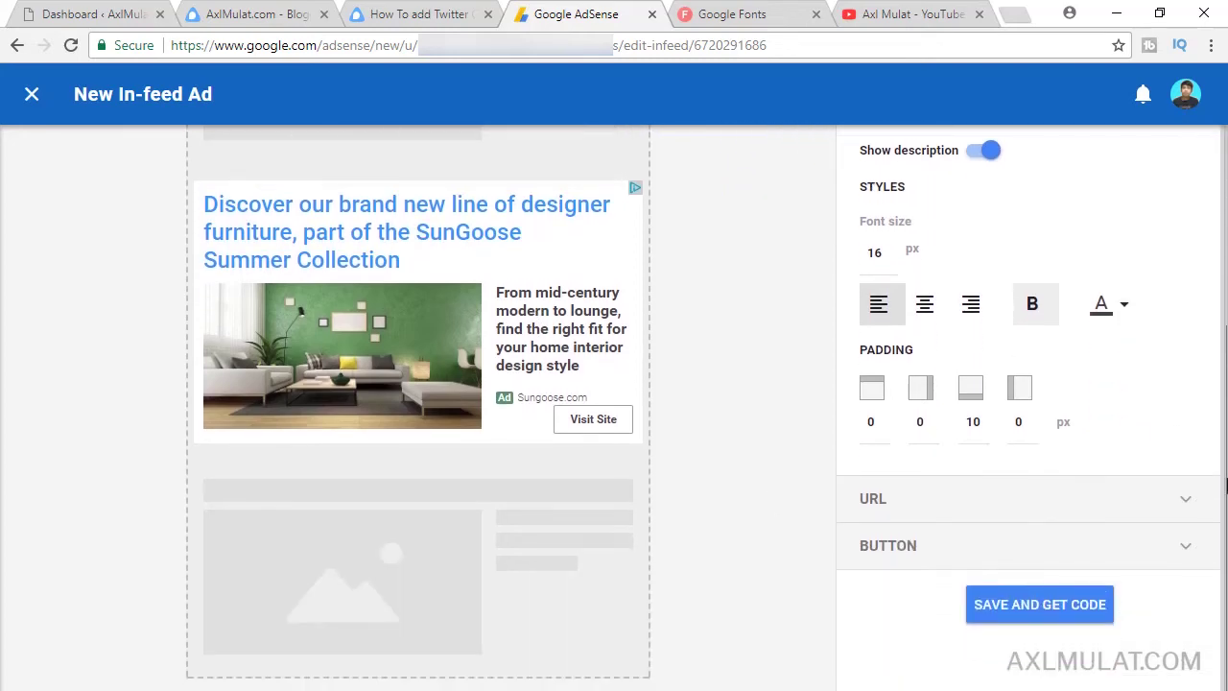
{"action": "left_click", "coordinate": [1016, 614]}
{"action": "left_click_drag", "start_coordinate": [300, 477], "coordinate": [248, 304]}
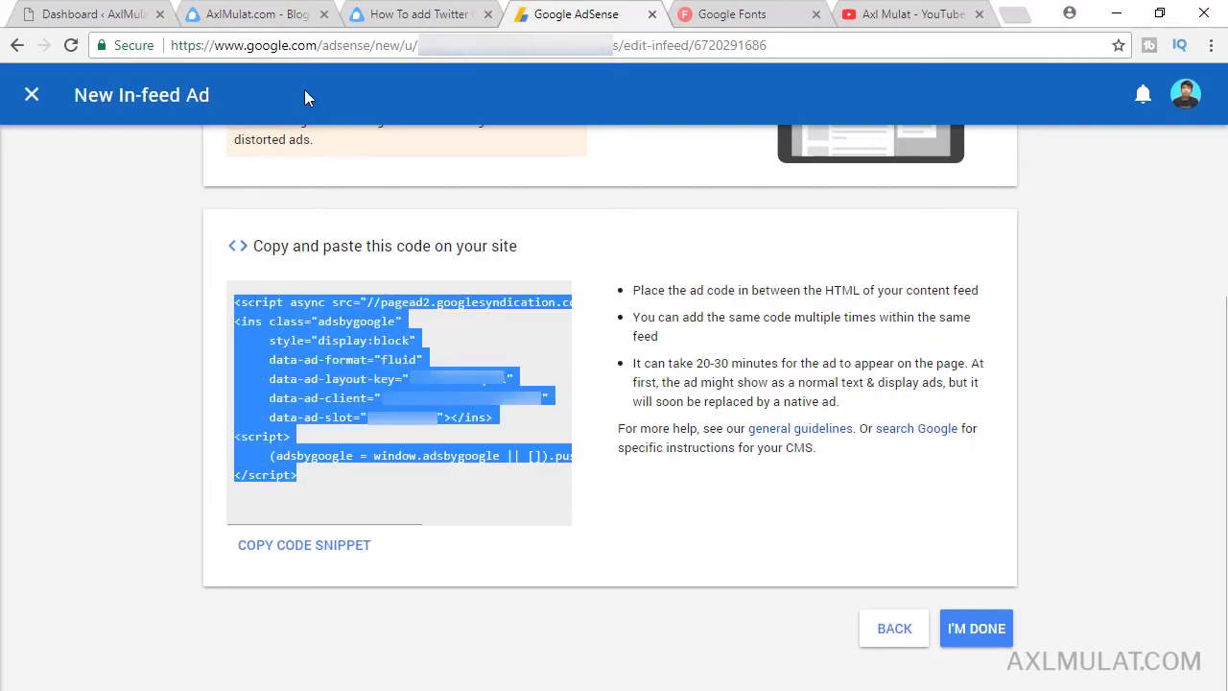
Check the site's top banner, switch to Notepad++, and replace the responsive_home_ad div's script in index.php with the copied in-feed code
{"action": "left_click", "coordinate": [264, 14]}
{"action": "scroll", "coordinate": [163, 228], "scroll_direction": "up", "scroll_amount": 2}
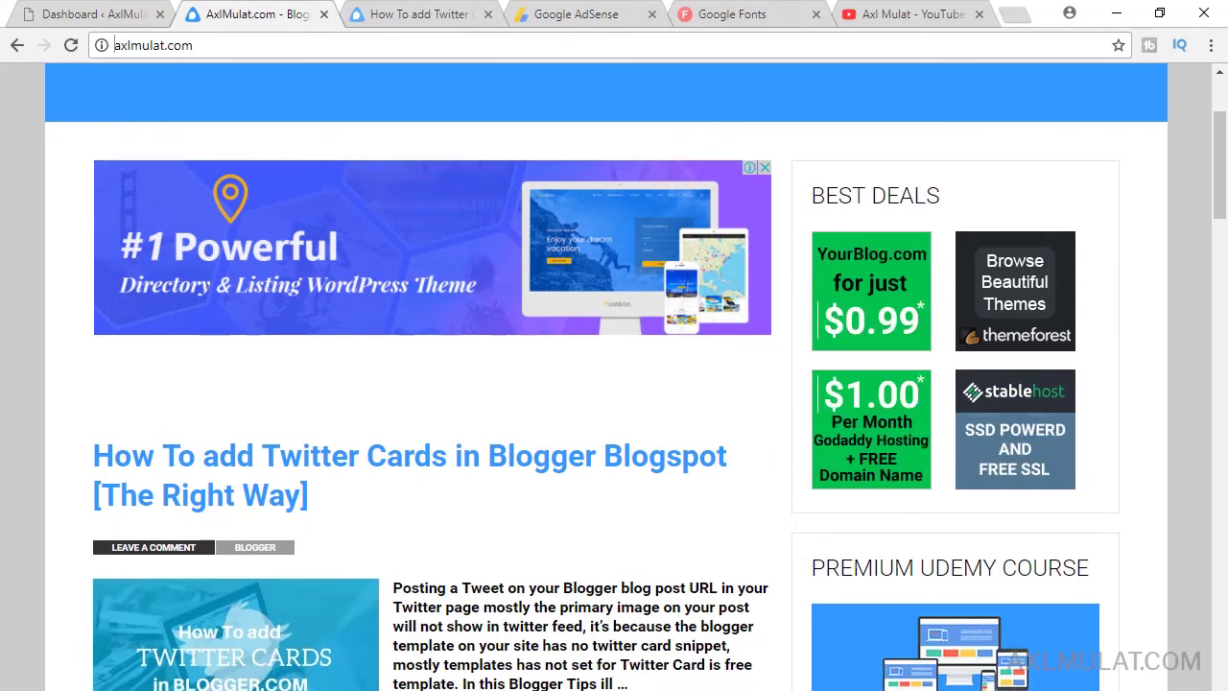
{"action": "key", "text": "alt+Tab"}
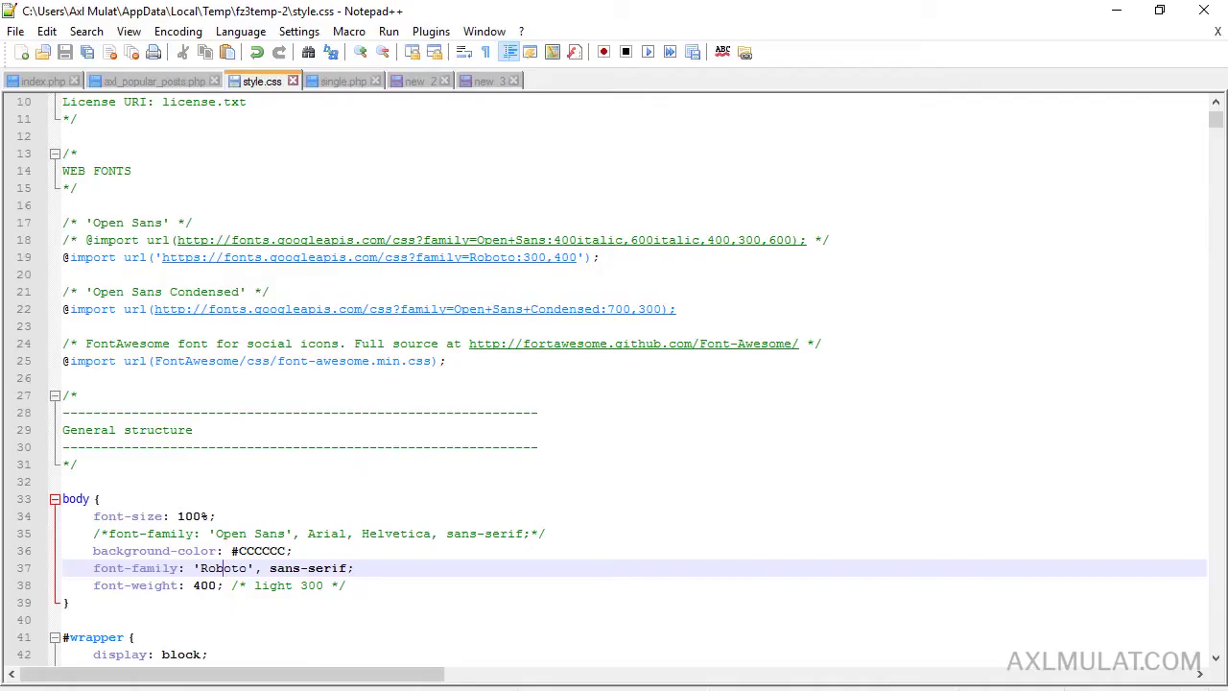
{"action": "left_click", "coordinate": [36, 81]}
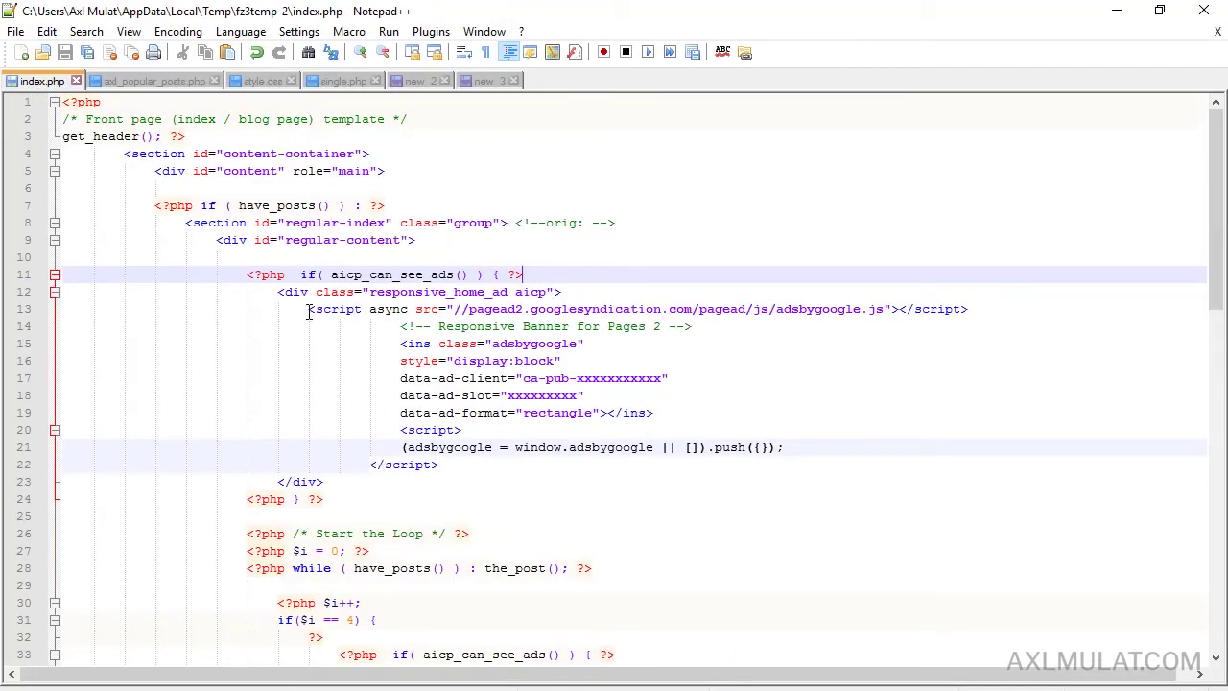
{"action": "left_click_drag", "start_coordinate": [308, 309], "coordinate": [472, 461]}
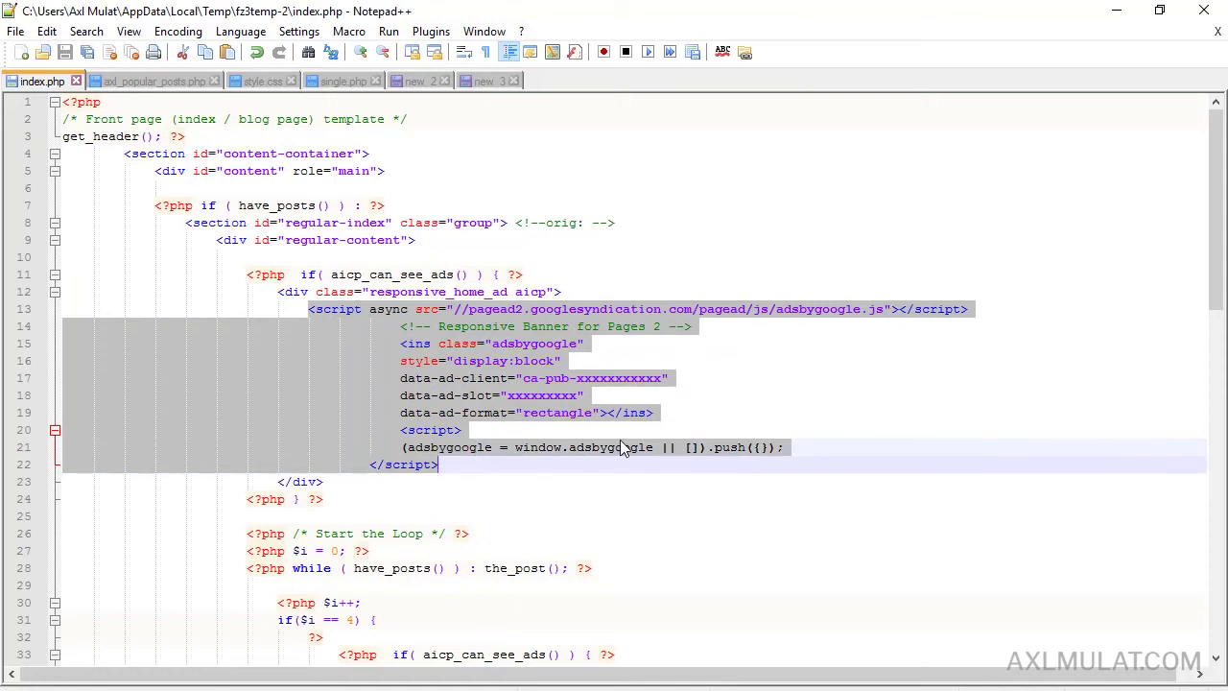
{"action": "key", "text": "Delete"}
{"action": "key", "text": "Return"}
{"action": "key", "text": "Return"}
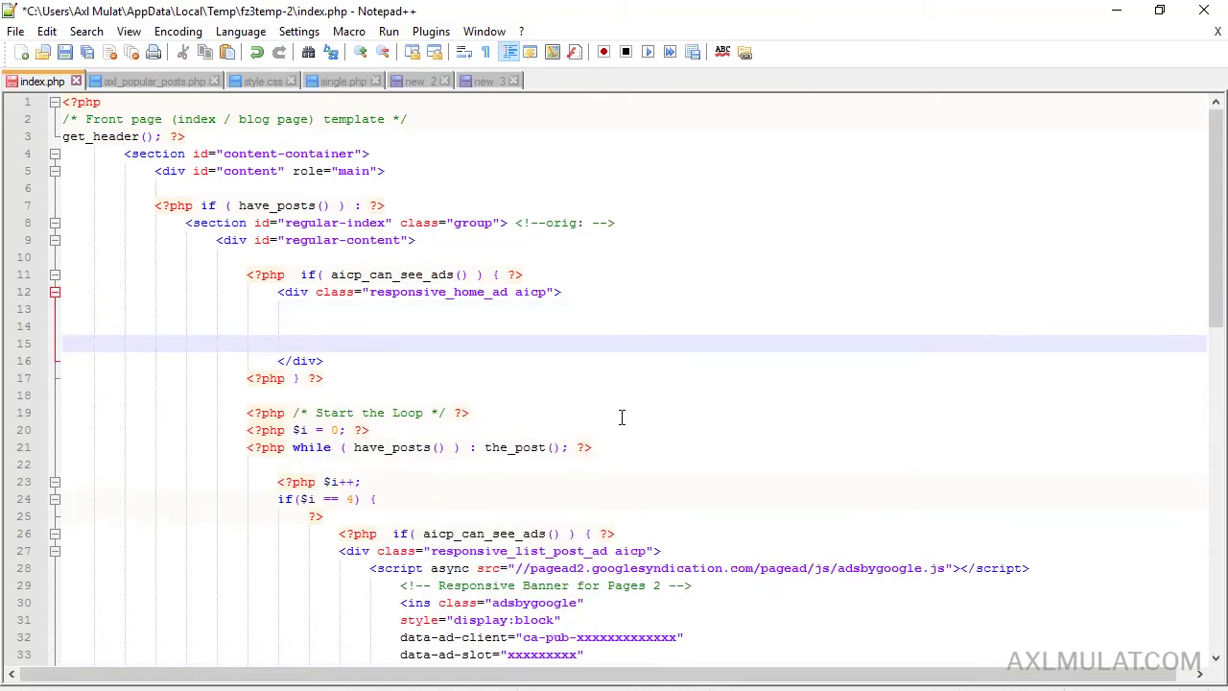
{"action": "key", "text": "ctrl+v"}
{"action": "left_click", "coordinate": [589, 396]}
Replace the ad script inside the responsive_list_post_ad div of index.php with the in-feed ad code
{"action": "scroll", "coordinate": [590, 396], "scroll_direction": "down", "scroll_amount": 7}
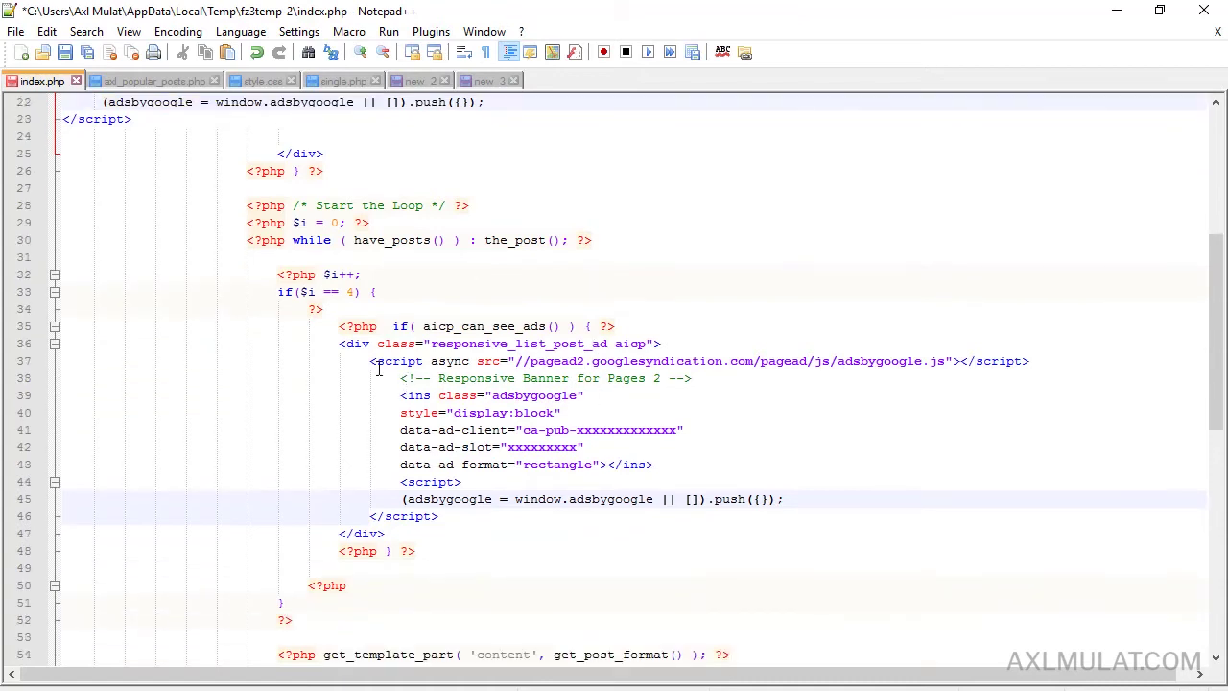
{"action": "left_click", "coordinate": [369, 360]}
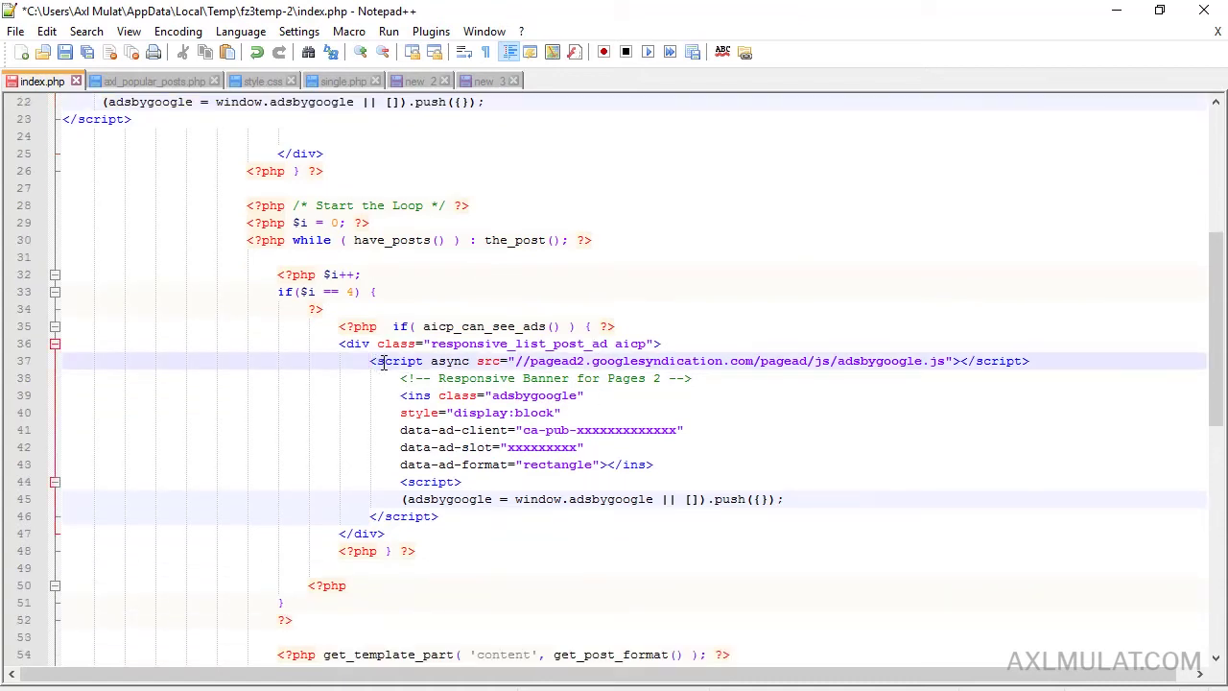
{"action": "key", "text": "Return"}
{"action": "left_click", "coordinate": [454, 537]}
{"action": "key", "text": "Return"}
{"action": "left_click_drag", "start_coordinate": [454, 536], "coordinate": [370, 378]}
{"action": "key", "text": "ctrl+x"}
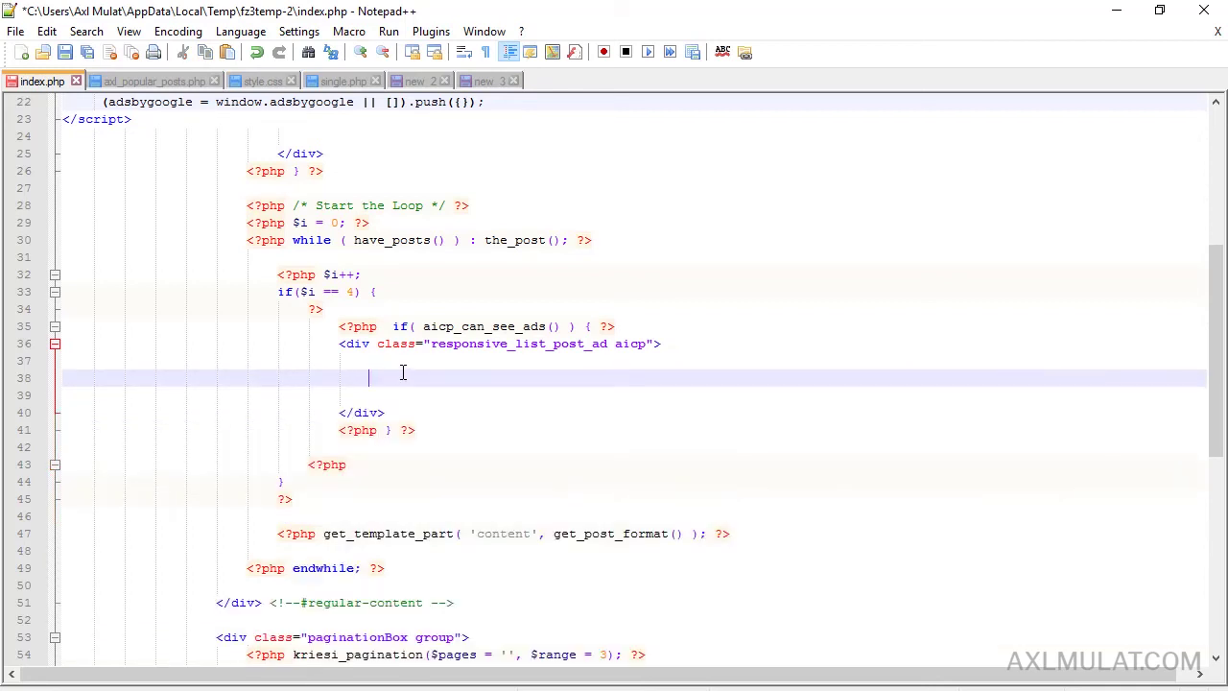
{"action": "key", "text": "ctrl+v"}
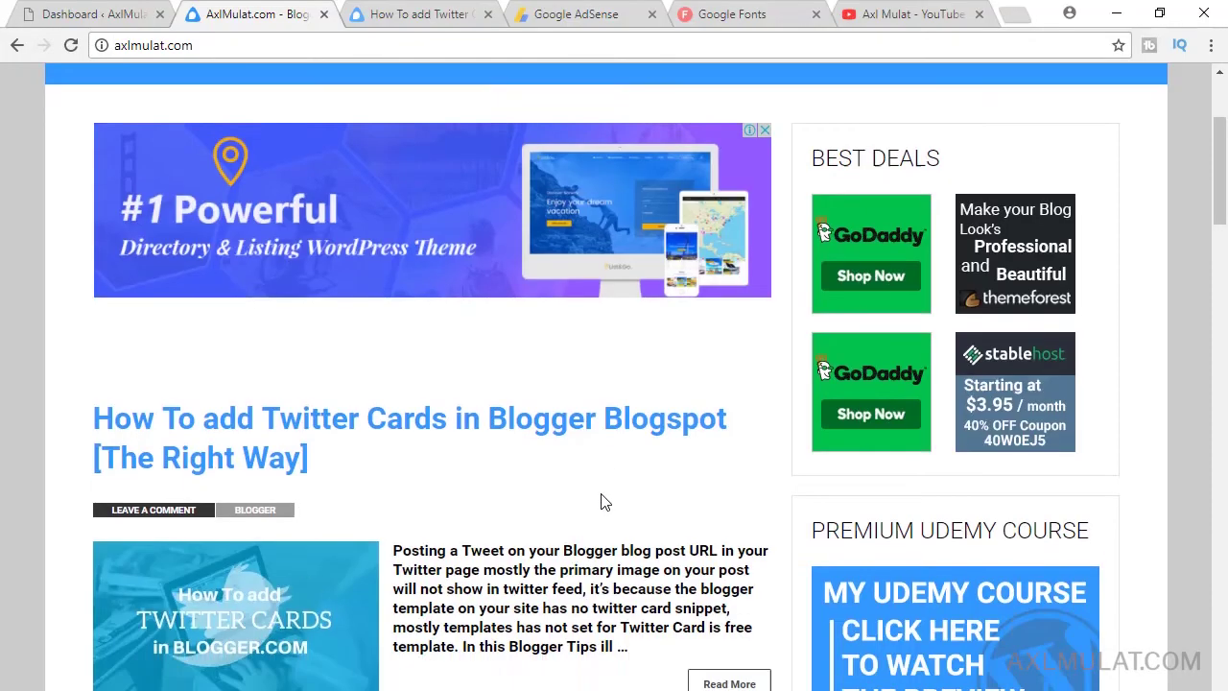
Switch to the axlmulat.com home page, review its two banner ad positions in the post feed, and reload the page
{"action": "scroll", "coordinate": [603, 500], "scroll_direction": "down", "scroll_amount": 13}
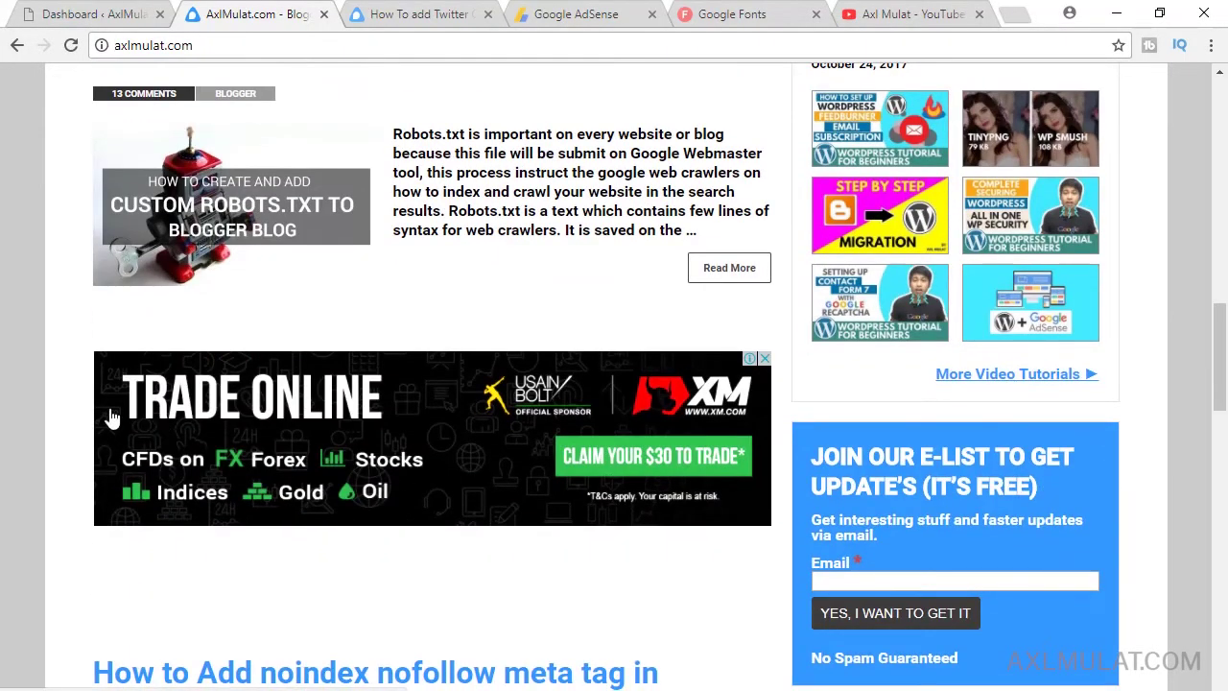
{"action": "scroll", "coordinate": [534, 500], "scroll_direction": "up", "scroll_amount": 9}
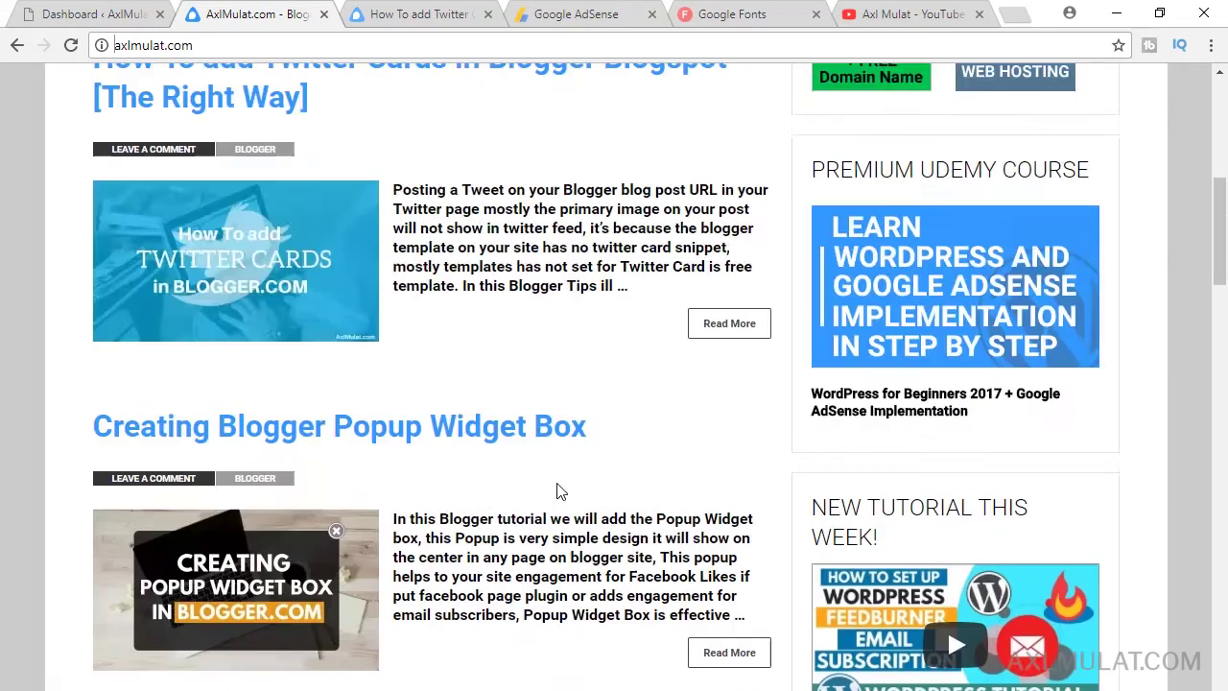
{"action": "scroll", "coordinate": [587, 406], "scroll_direction": "up", "scroll_amount": 6}
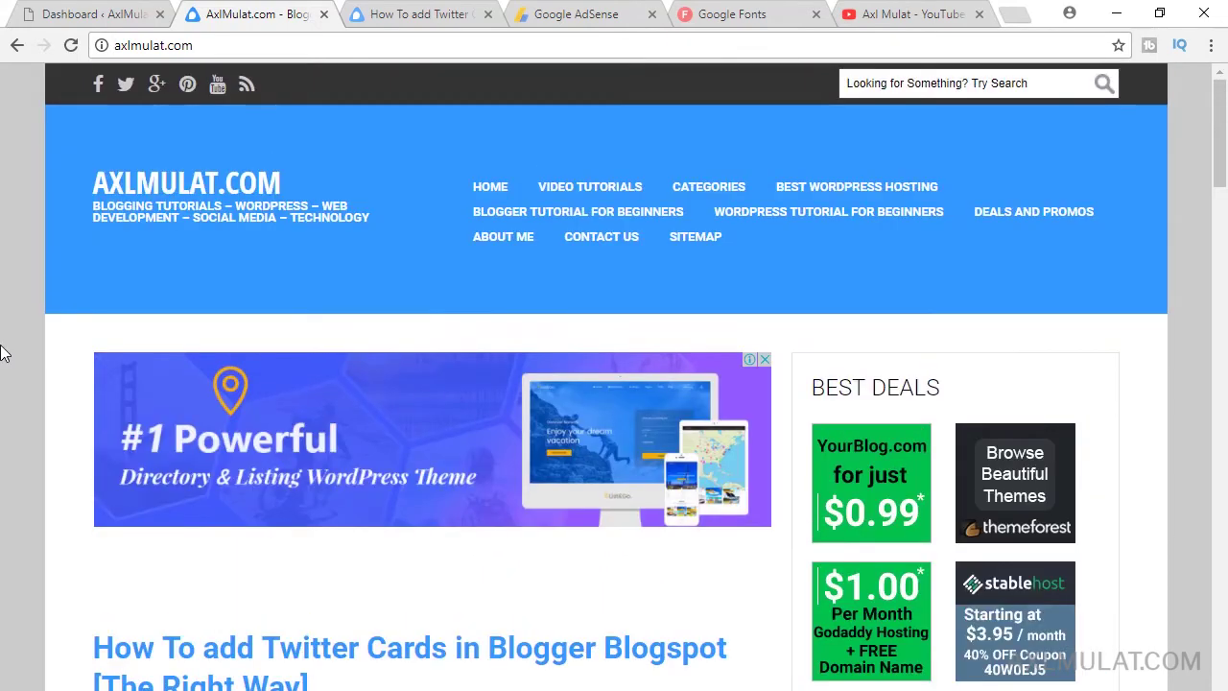
{"action": "key", "text": "F5"}
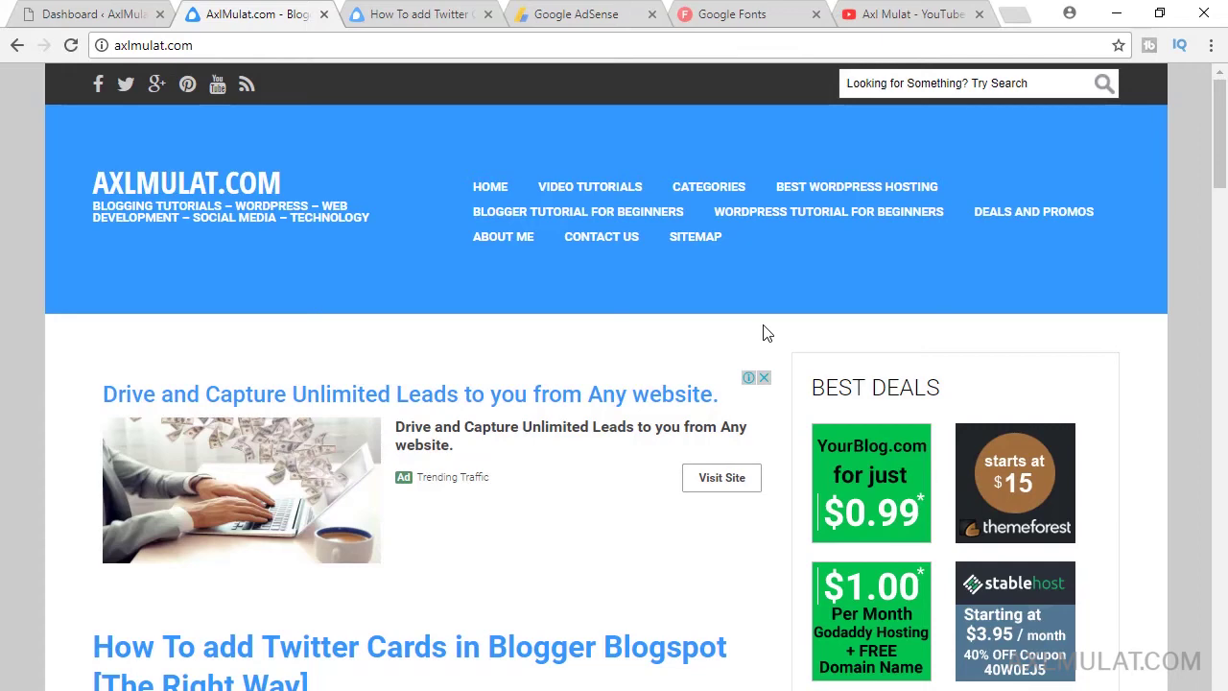
Compare the top in-feed ad's headline, image, description and button with the first posts on the home page
{"action": "scroll", "coordinate": [773, 432], "scroll_direction": "down", "scroll_amount": 1}
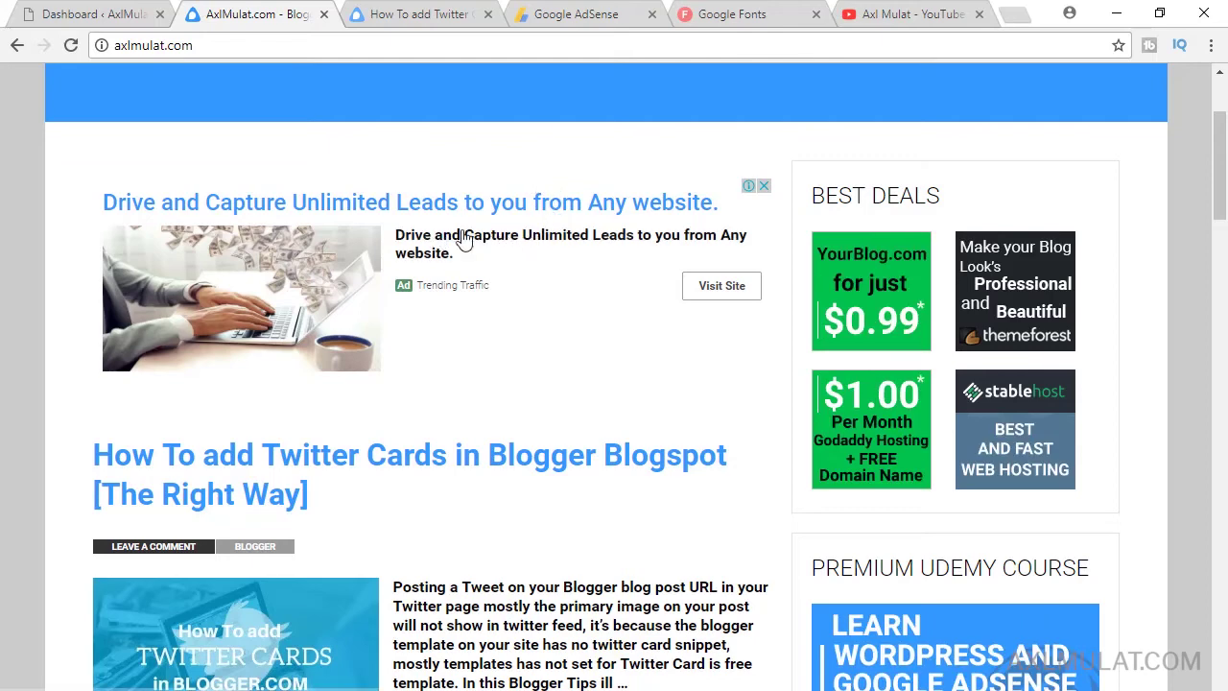
{"action": "scroll", "coordinate": [755, 424], "scroll_direction": "down", "scroll_amount": 1}
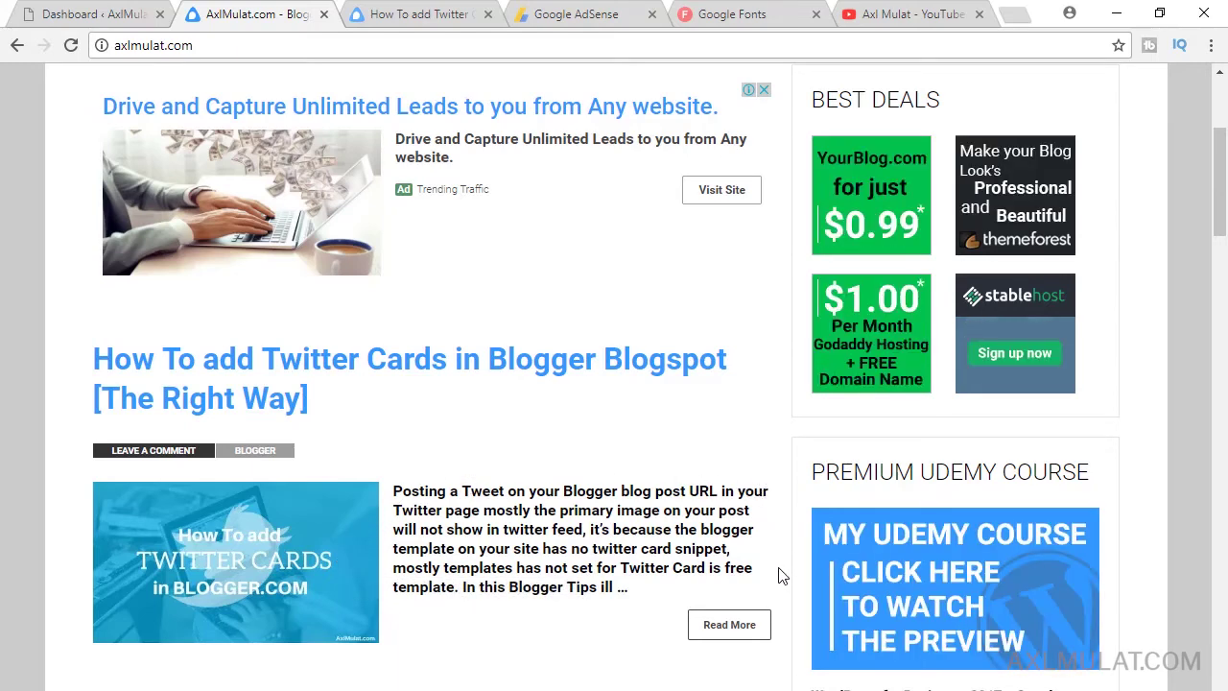
{"action": "scroll", "coordinate": [779, 574], "scroll_direction": "down", "scroll_amount": 1}
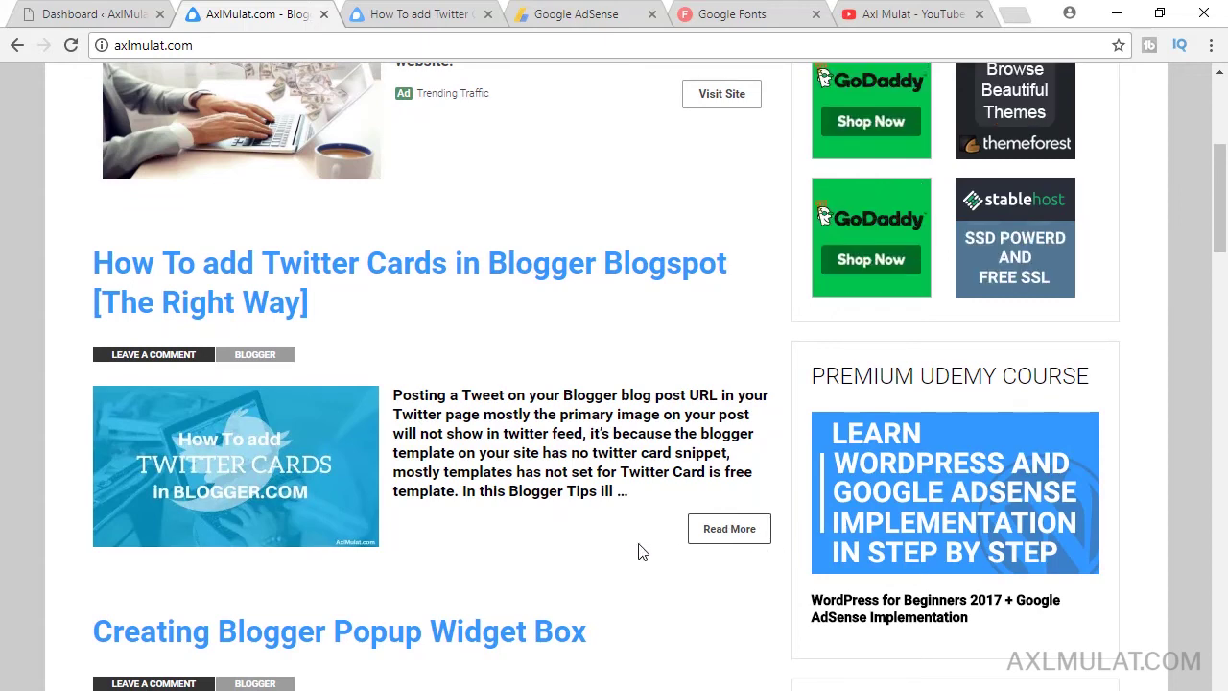
{"action": "scroll", "coordinate": [773, 510], "scroll_direction": "up", "scroll_amount": 1}
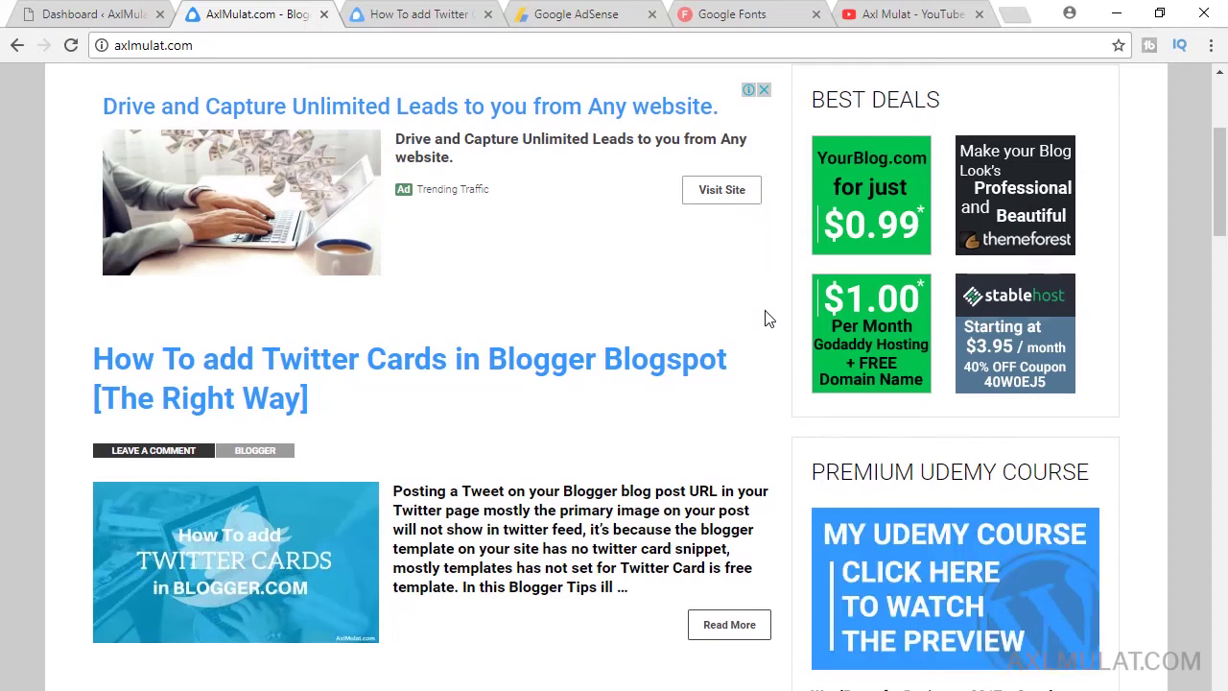
{"action": "scroll", "coordinate": [766, 451], "scroll_direction": "down", "scroll_amount": 1}
{"action": "scroll", "coordinate": [765, 464], "scroll_direction": "down", "scroll_amount": 1}
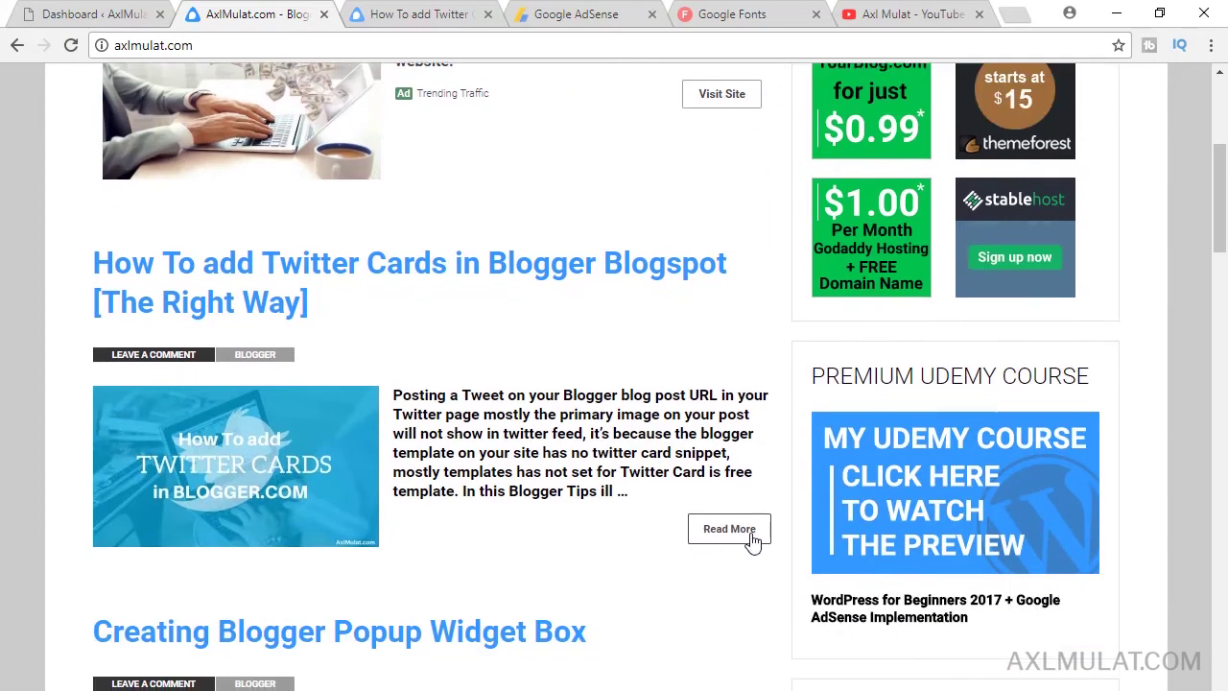
{"action": "scroll", "coordinate": [604, 557], "scroll_direction": "down", "scroll_amount": 1}
{"action": "scroll", "coordinate": [678, 546], "scroll_direction": "up", "scroll_amount": 3}
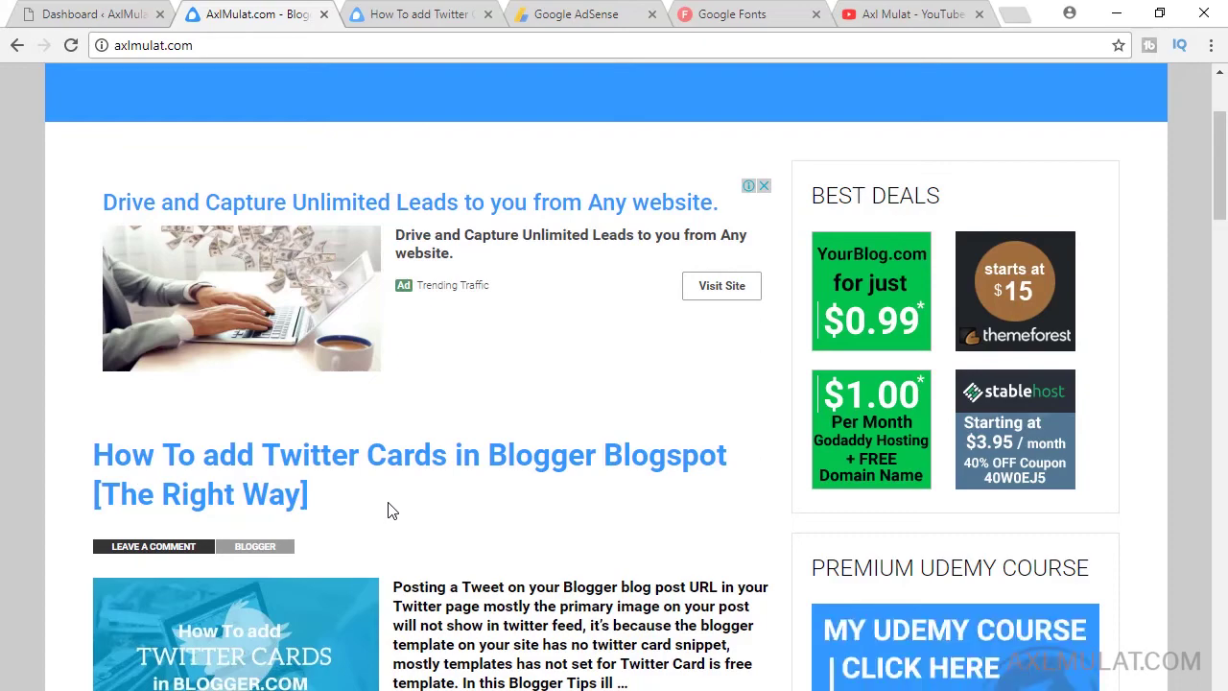
Examine the in-feed ad between the third and fourth posts, and return to the one above the first post
{"action": "scroll", "coordinate": [691, 546], "scroll_direction": "down", "scroll_amount": 10}
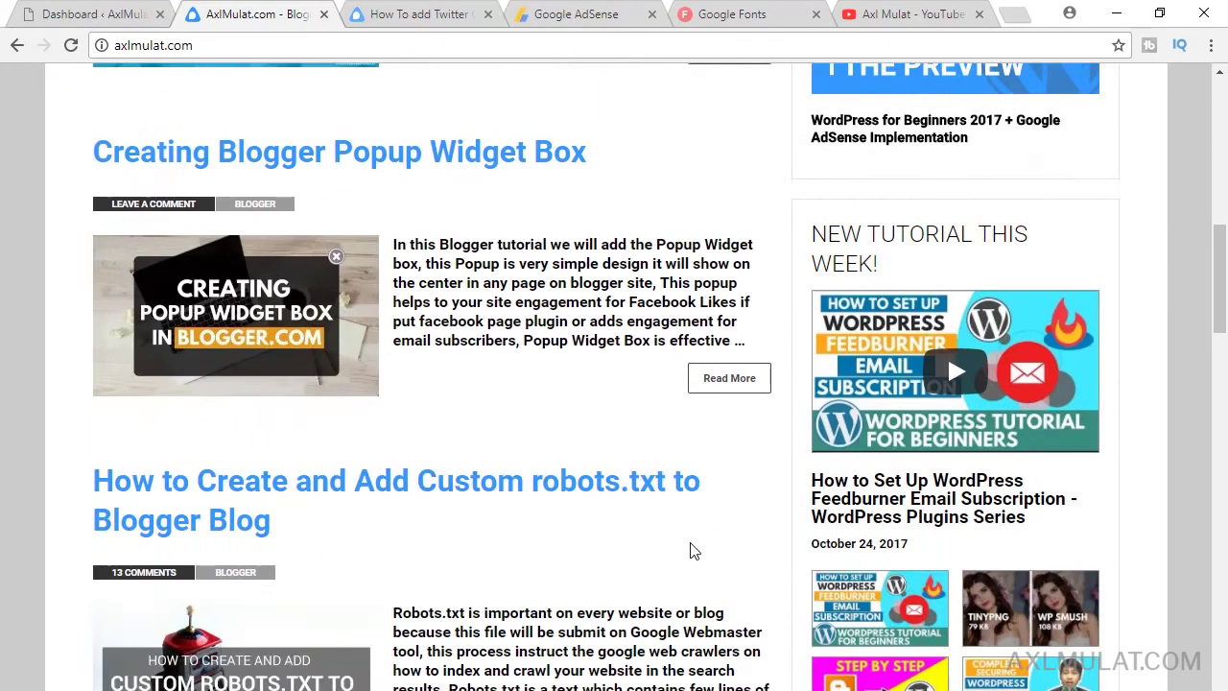
{"action": "scroll", "coordinate": [693, 546], "scroll_direction": "down", "scroll_amount": 3}
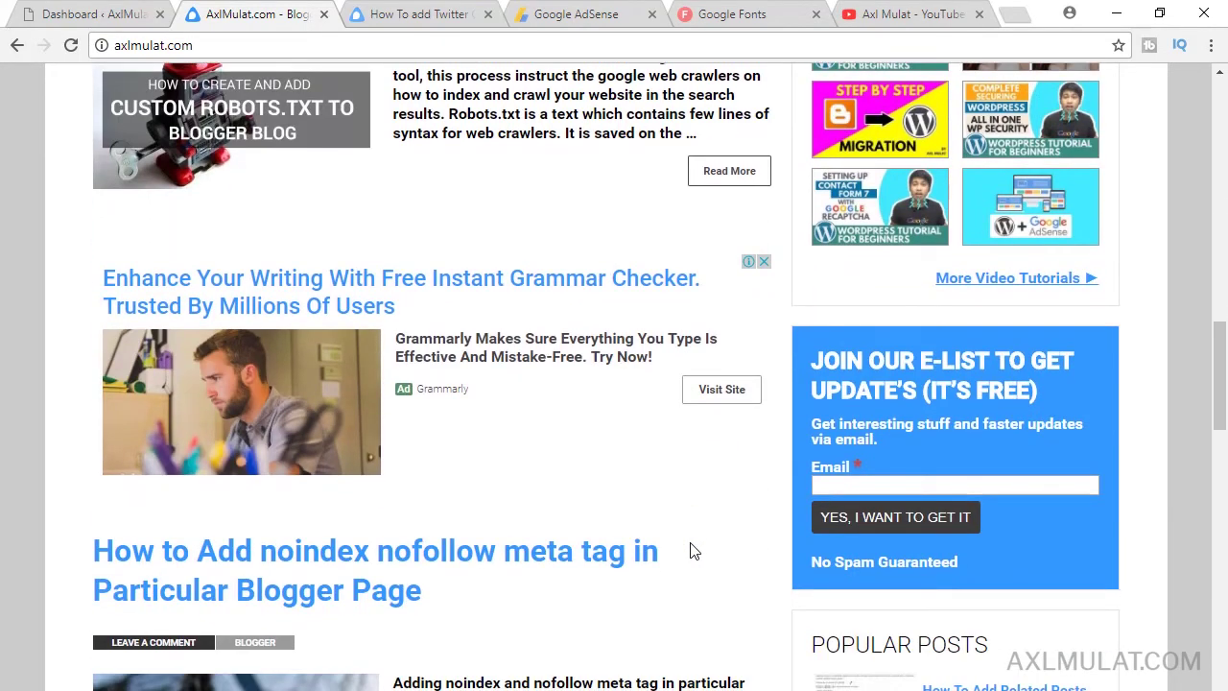
{"action": "scroll", "coordinate": [697, 550], "scroll_direction": "down", "scroll_amount": 2}
{"action": "scroll", "coordinate": [701, 549], "scroll_direction": "up", "scroll_amount": 1}
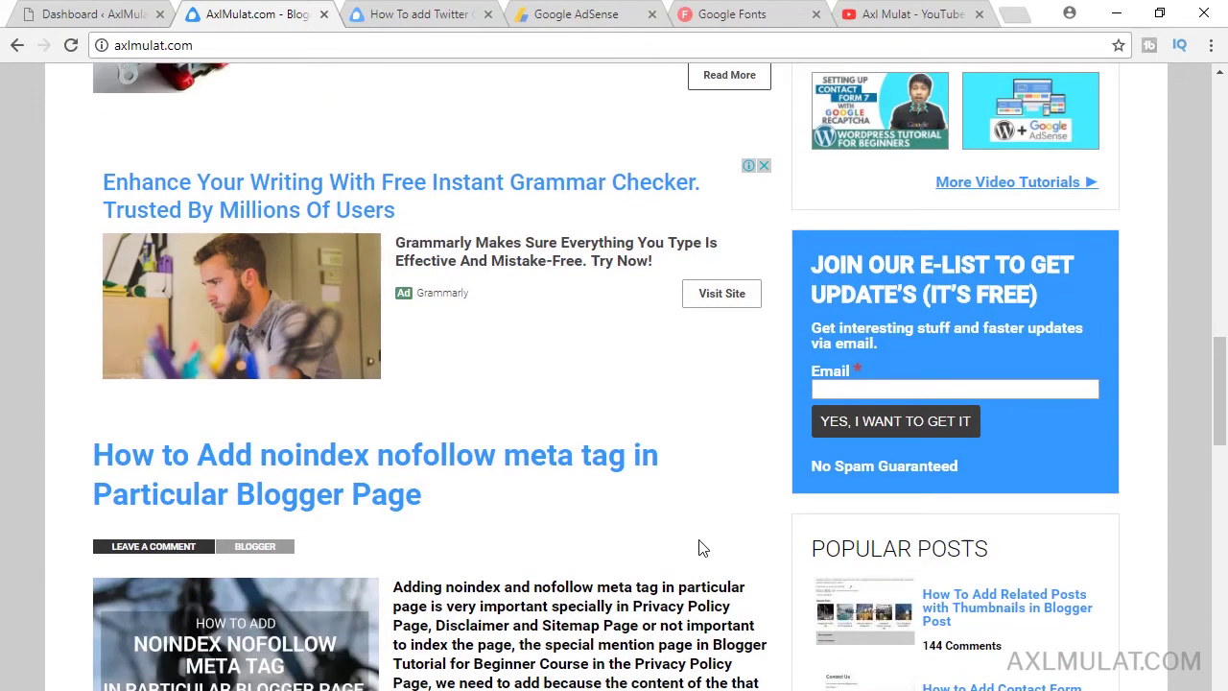
{"action": "scroll", "coordinate": [702, 543], "scroll_direction": "up", "scroll_amount": 13}
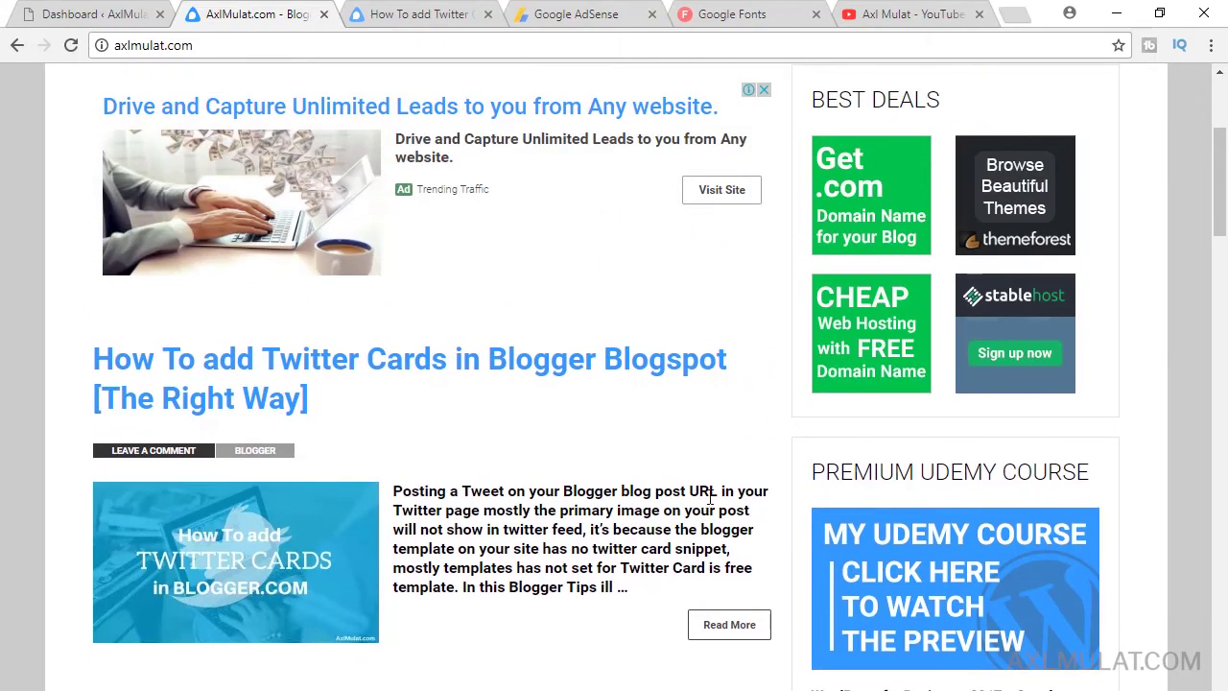
{"action": "scroll", "coordinate": [502, 494], "scroll_direction": "up", "scroll_amount": 1}
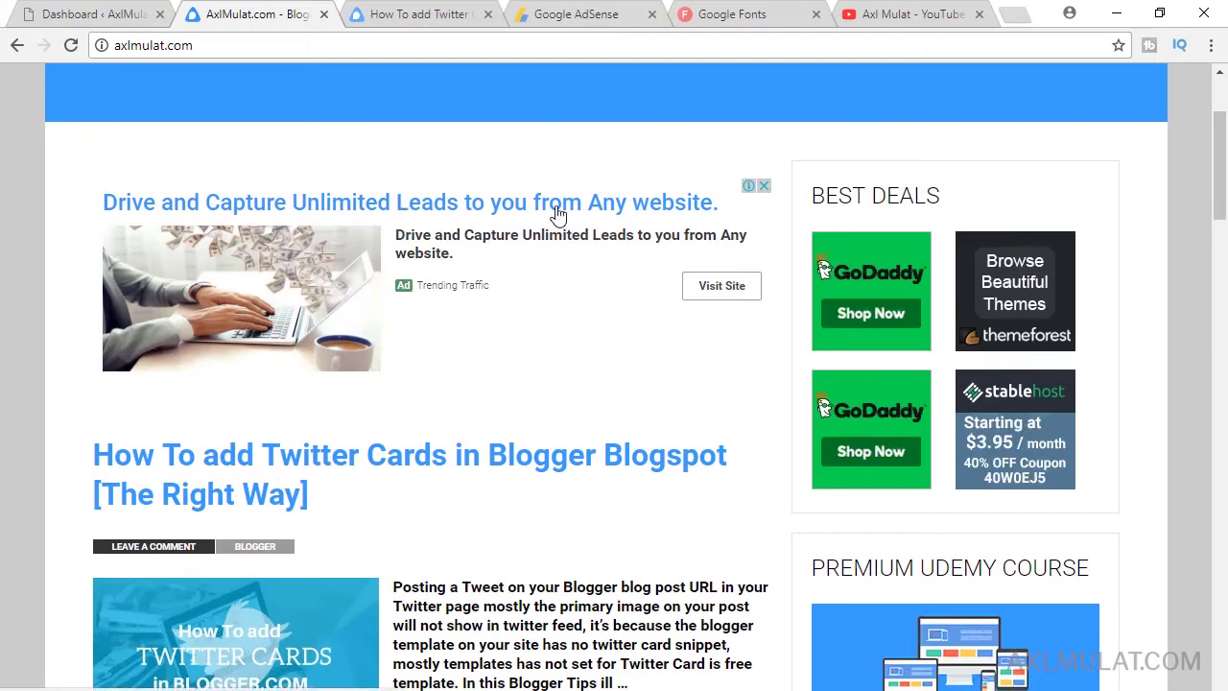
Open the browser's developer tools for the axlmulat.com home page
{"action": "left_click", "coordinate": [1212, 46]}
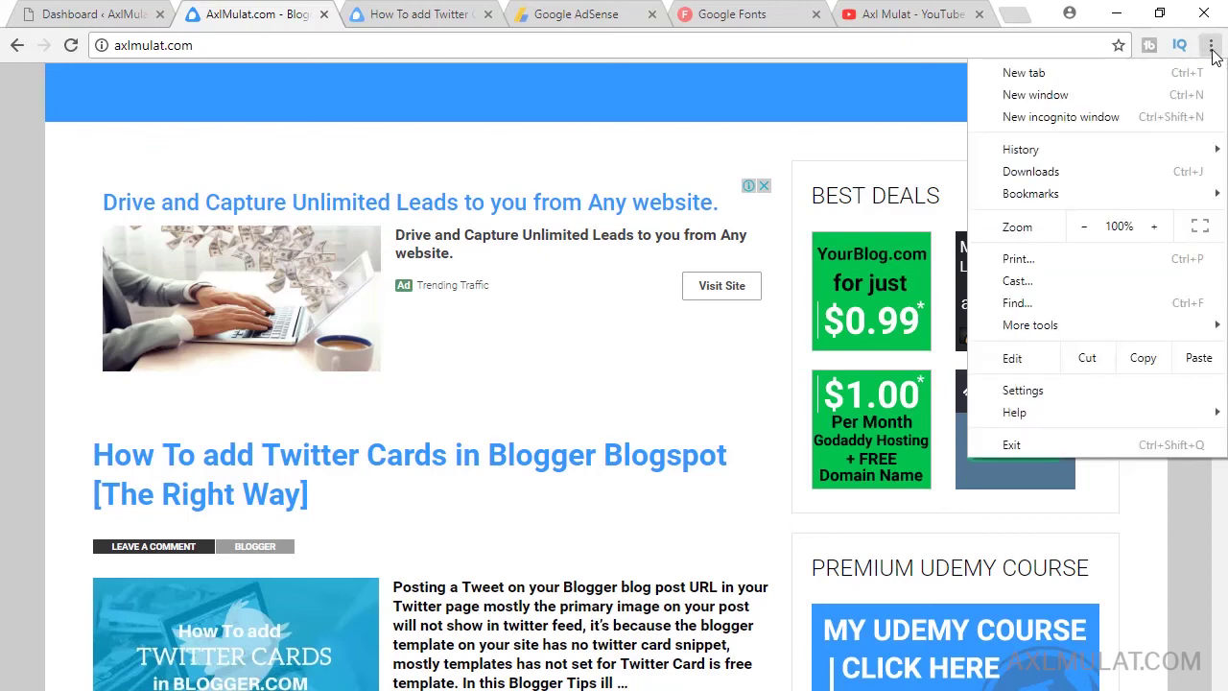
{"action": "mouse_move", "coordinate": [988, 326]}
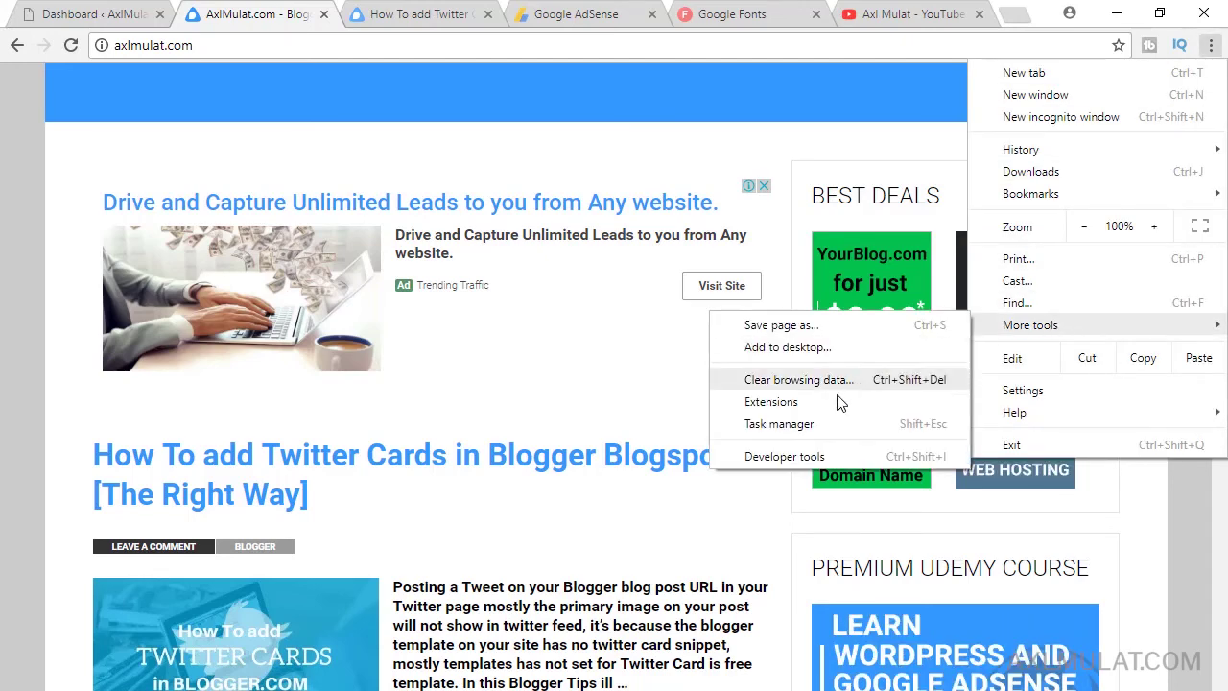
{"action": "left_click", "coordinate": [802, 458]}
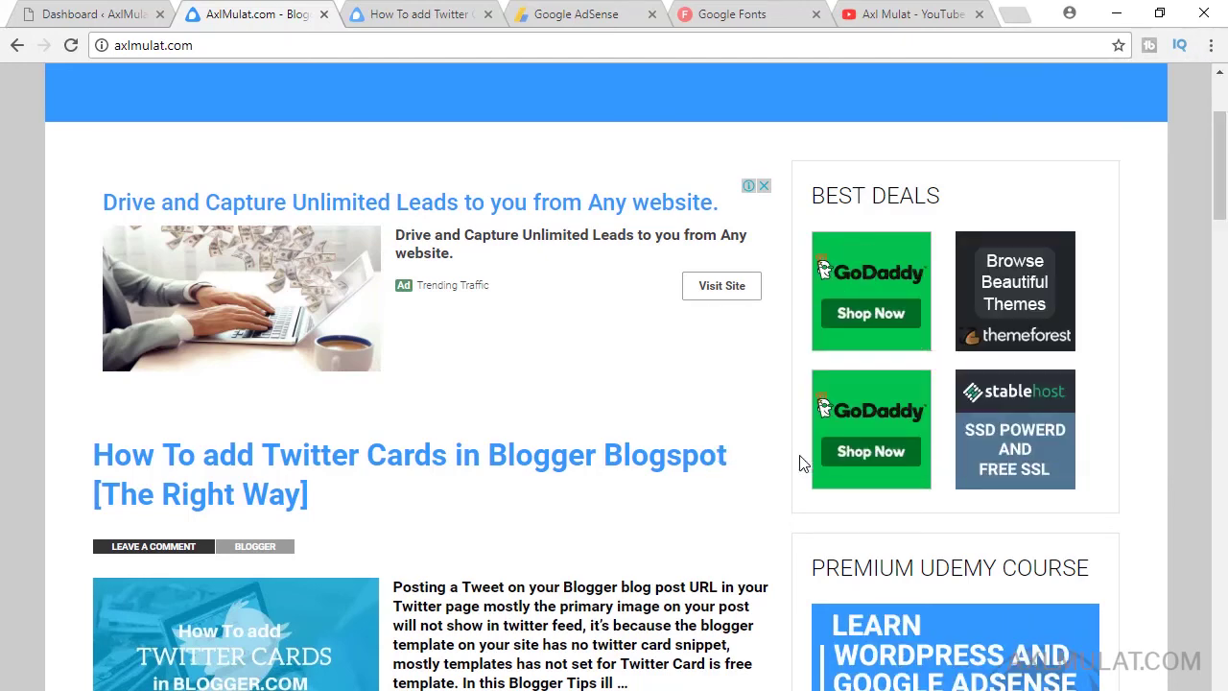
Inspect the first post's title on the home page and select its h1.index-title element in the page's HTML
{"action": "scroll", "coordinate": [740, 332], "scroll_direction": "down", "scroll_amount": 2}
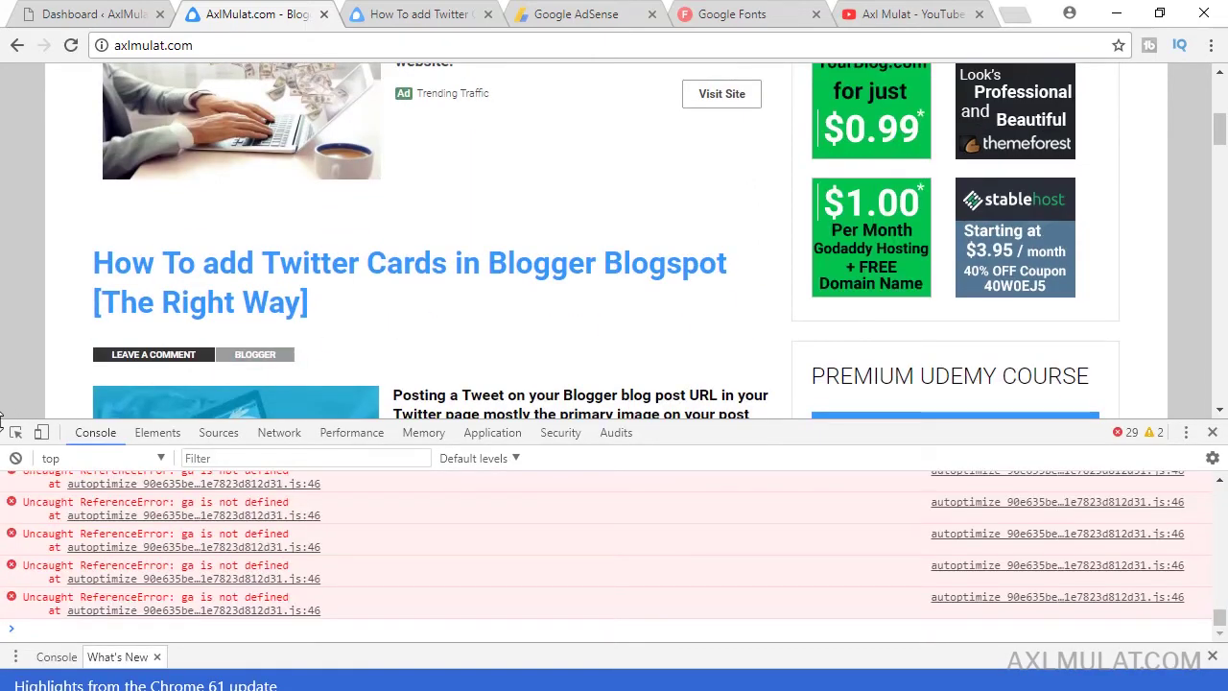
{"action": "left_click", "coordinate": [15, 432]}
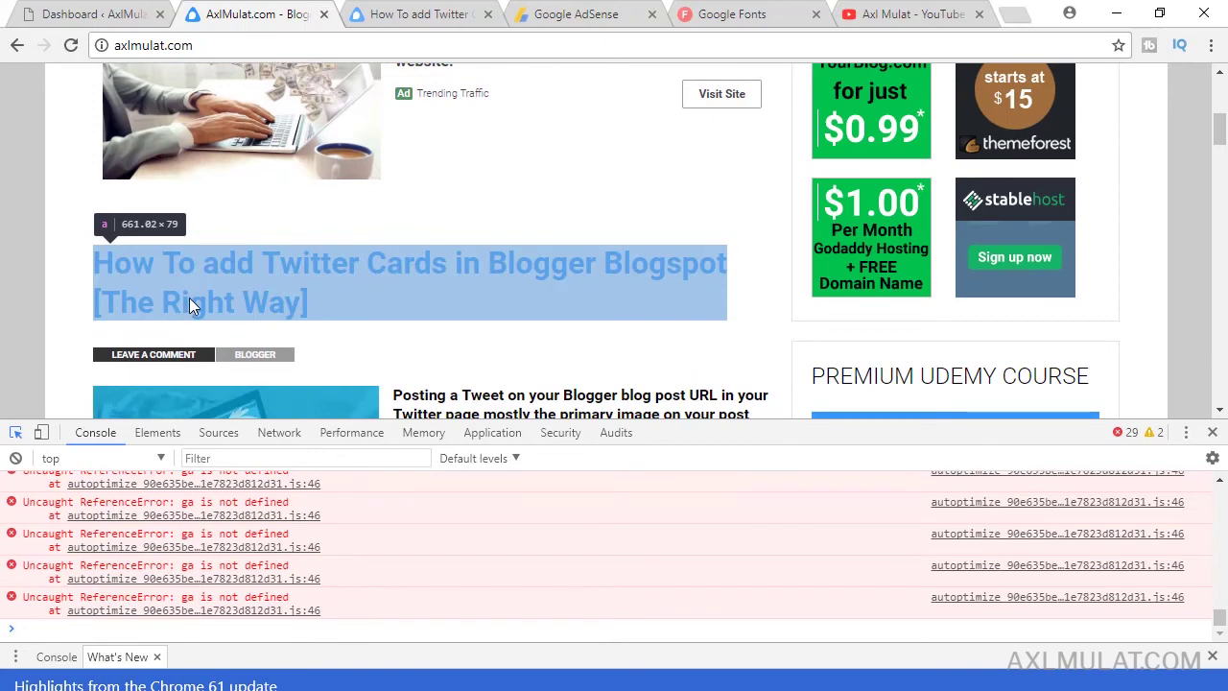
{"action": "left_click", "coordinate": [189, 298]}
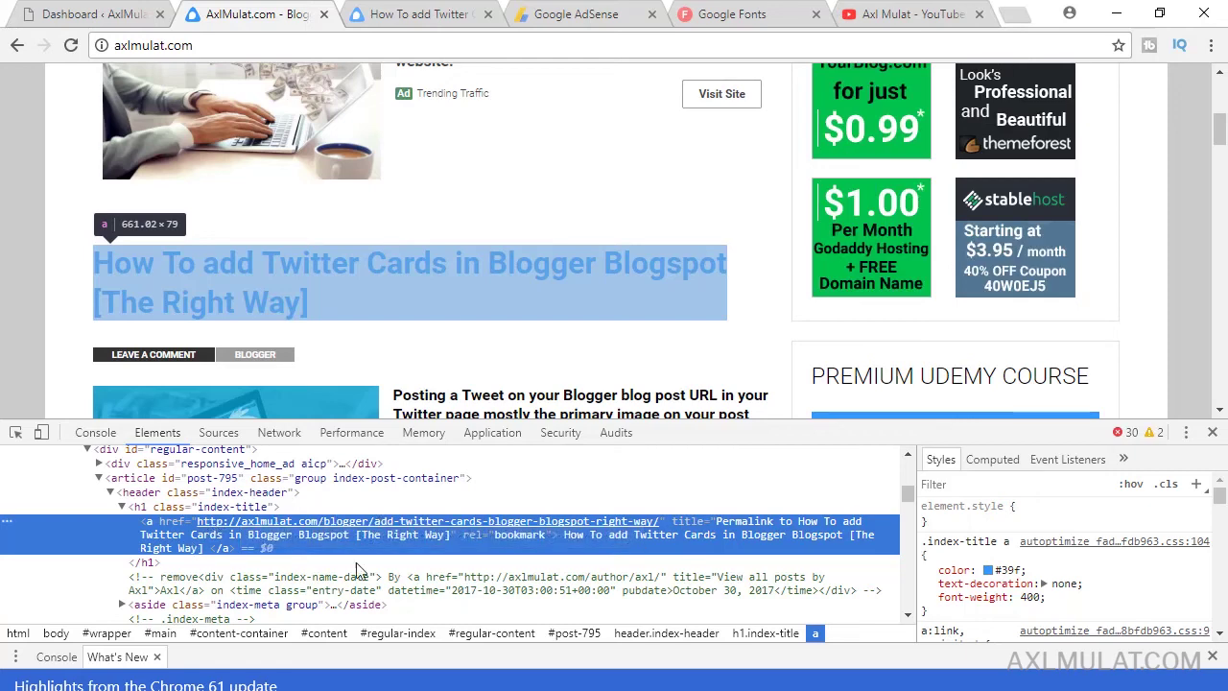
{"action": "left_click", "coordinate": [138, 506]}
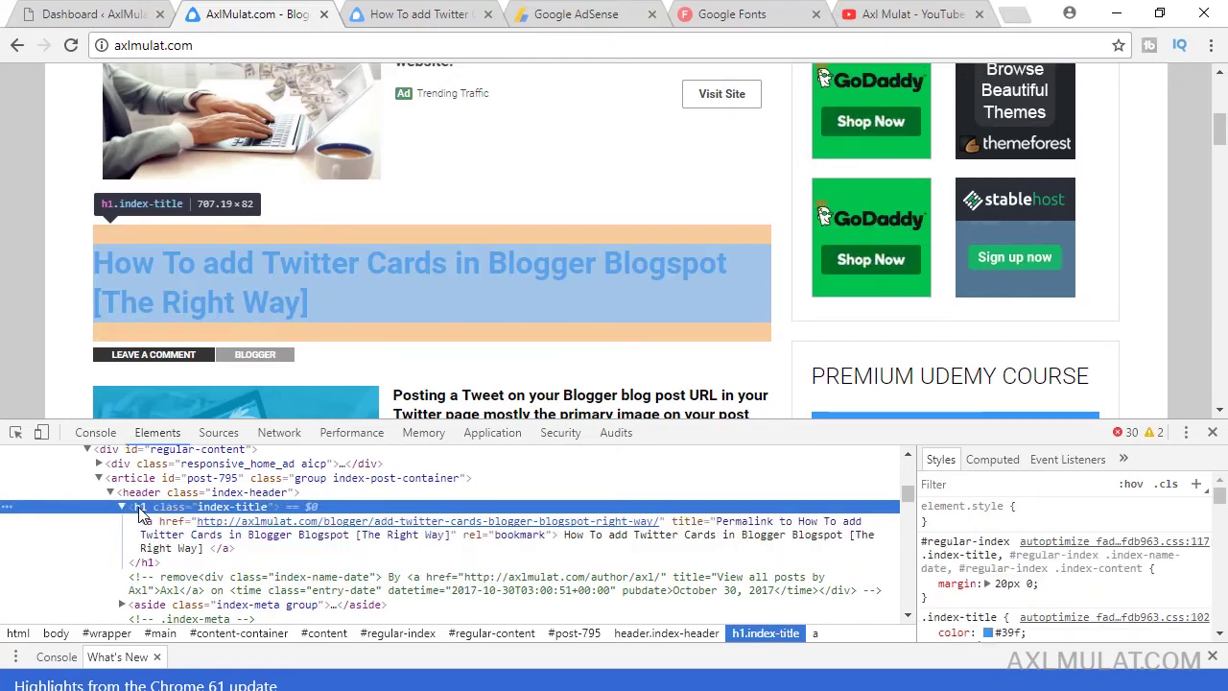
{"action": "left_click", "coordinate": [142, 521]}
{"action": "left_click", "coordinate": [139, 505]}
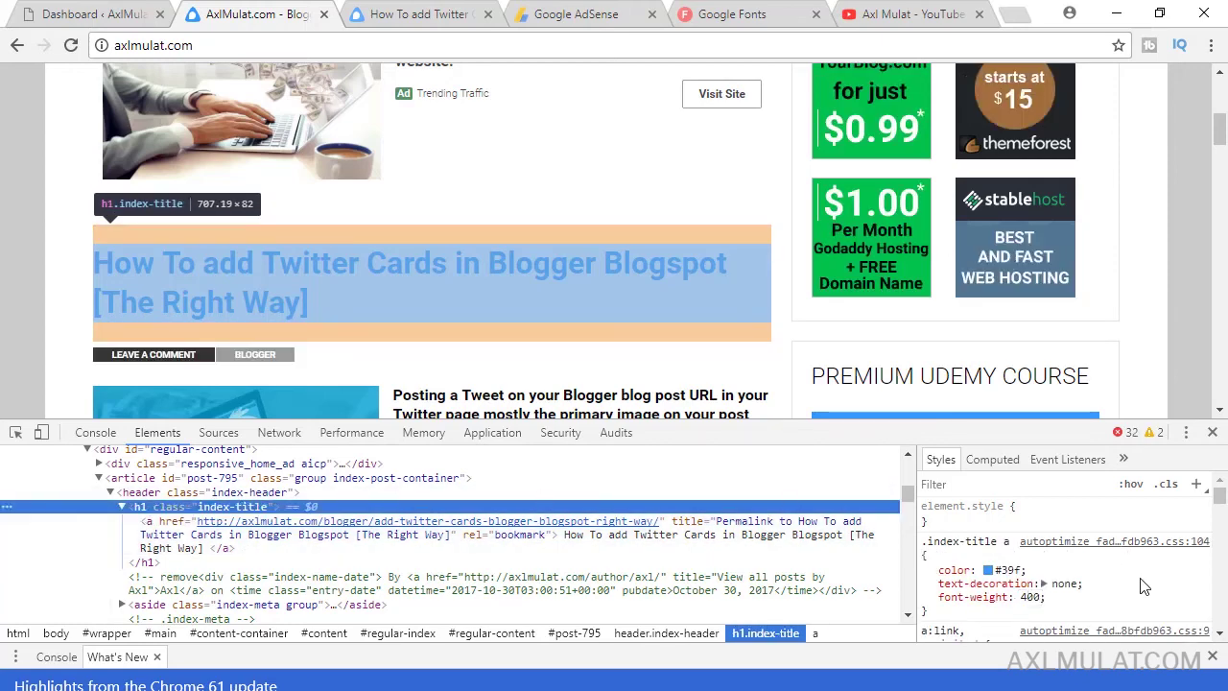
Preview a font-size of 1.5em in the .index-title rule and compare the post title with the ad headline above it
{"action": "scroll", "coordinate": [1144, 576], "scroll_direction": "down", "scroll_amount": 2}
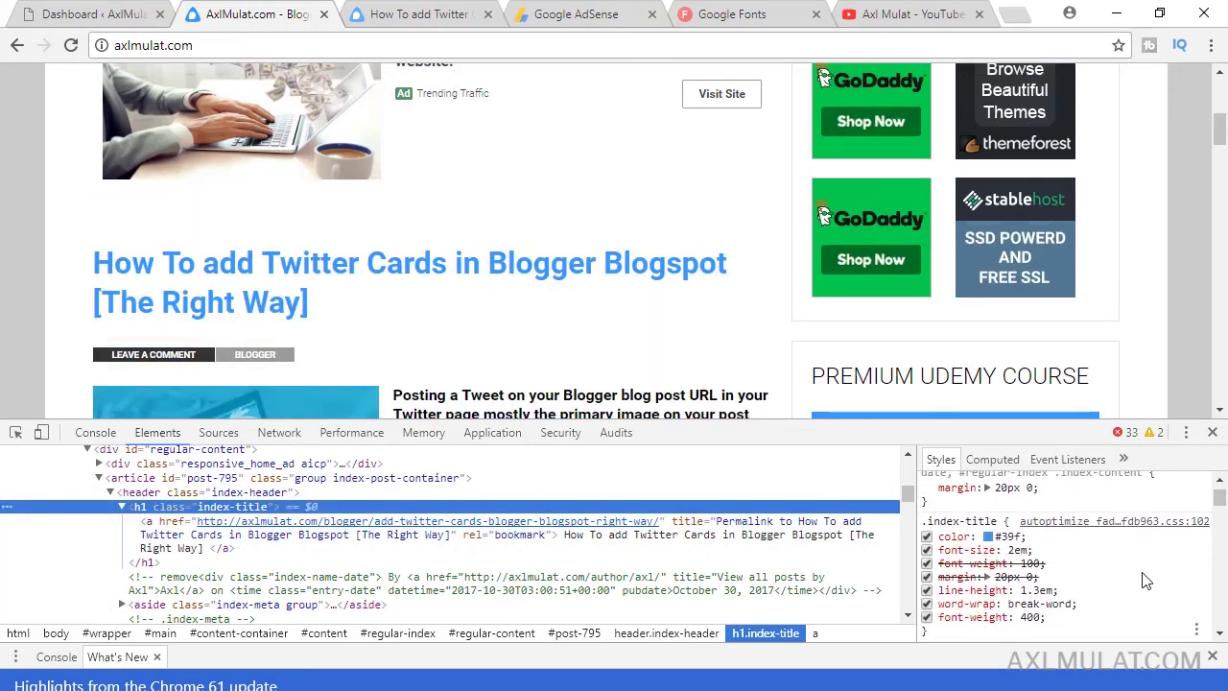
{"action": "left_click", "coordinate": [1020, 549]}
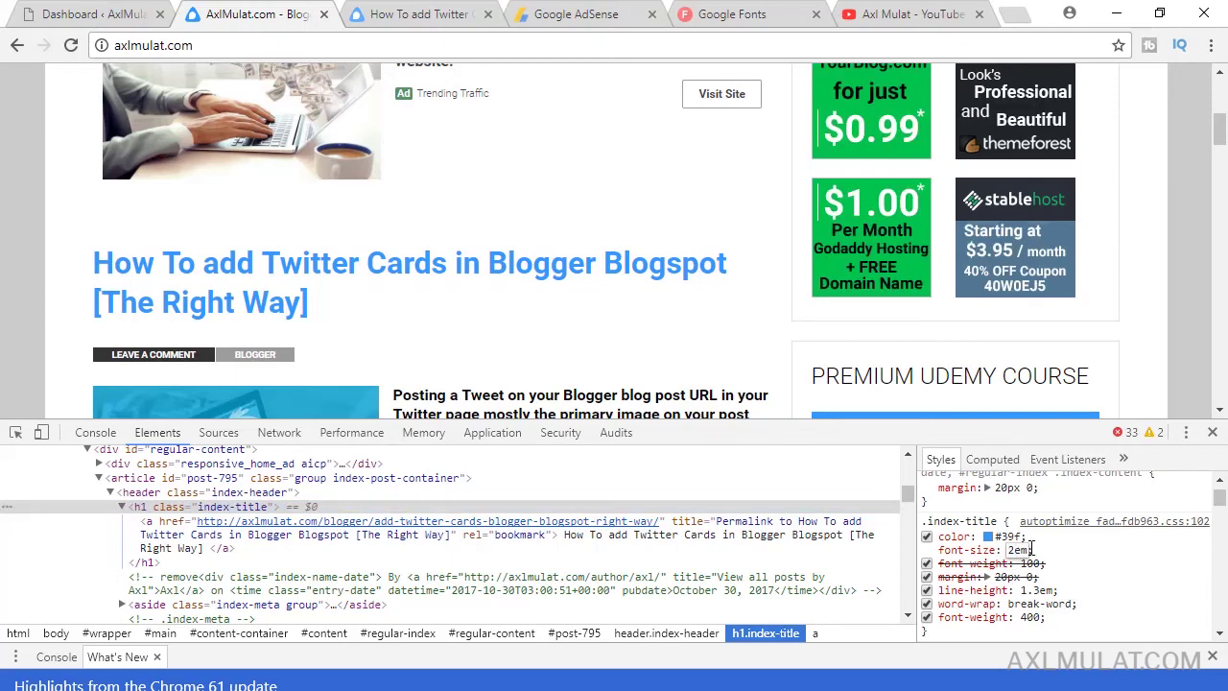
{"action": "type", "text": "1em"}
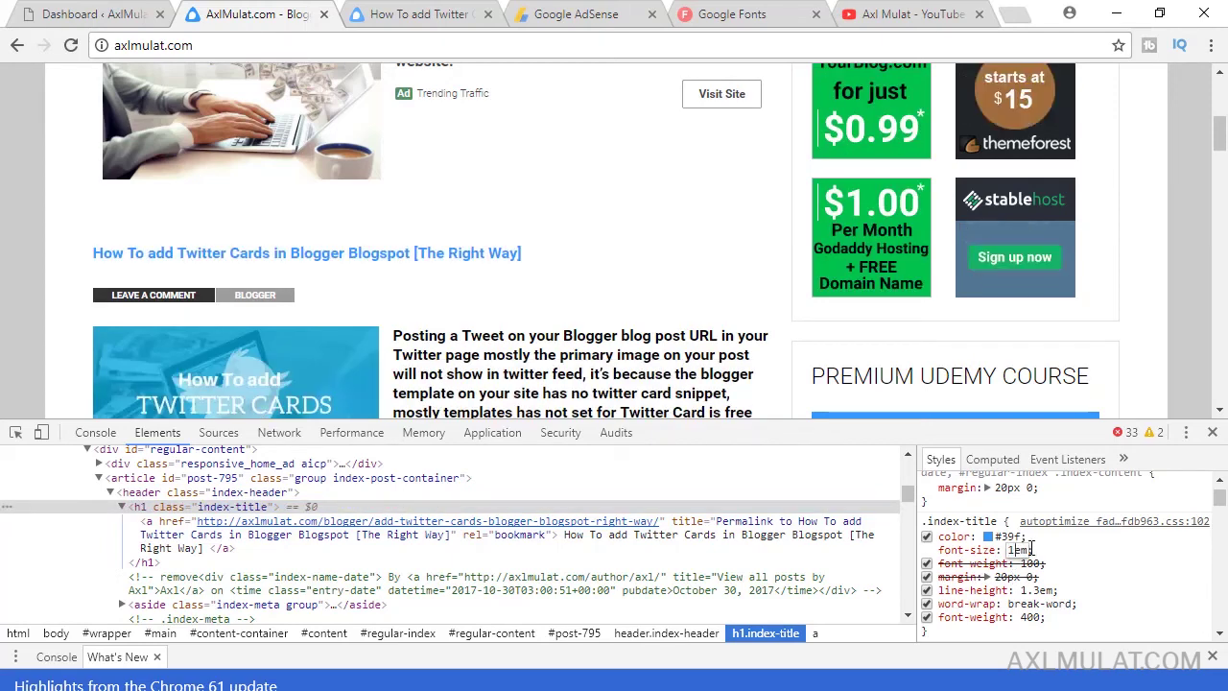
{"action": "type", "text": ".5"}
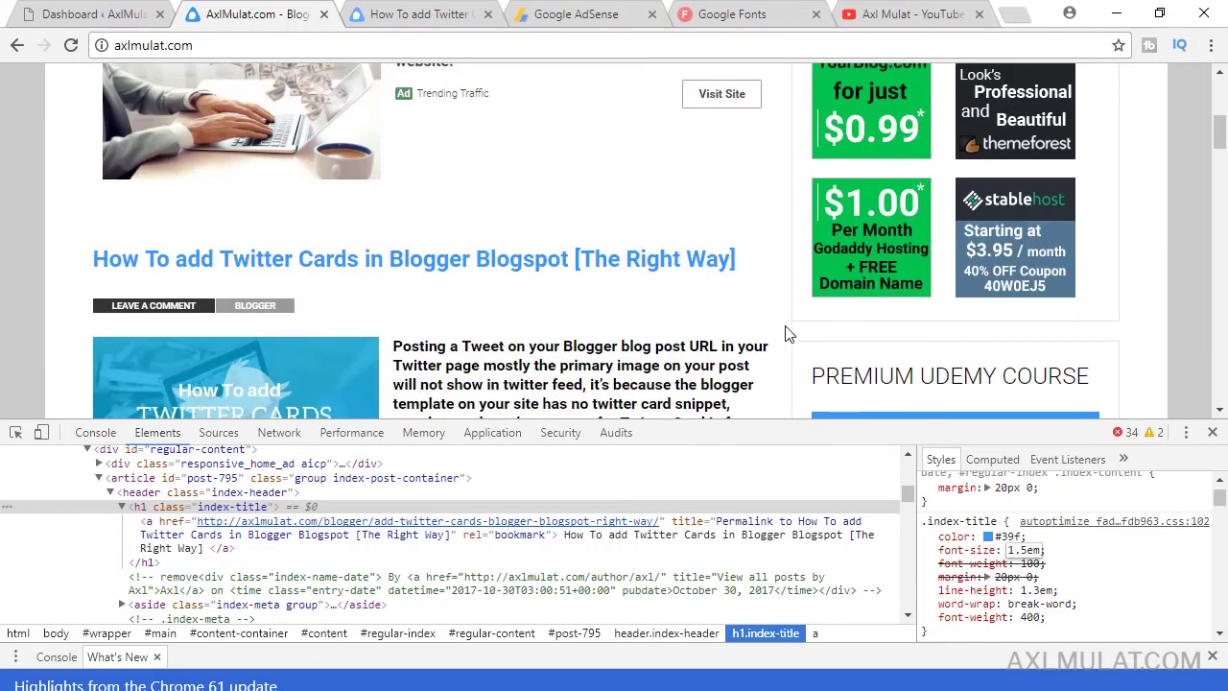
{"action": "left_click_drag", "start_coordinate": [744, 419], "coordinate": [747, 488]}
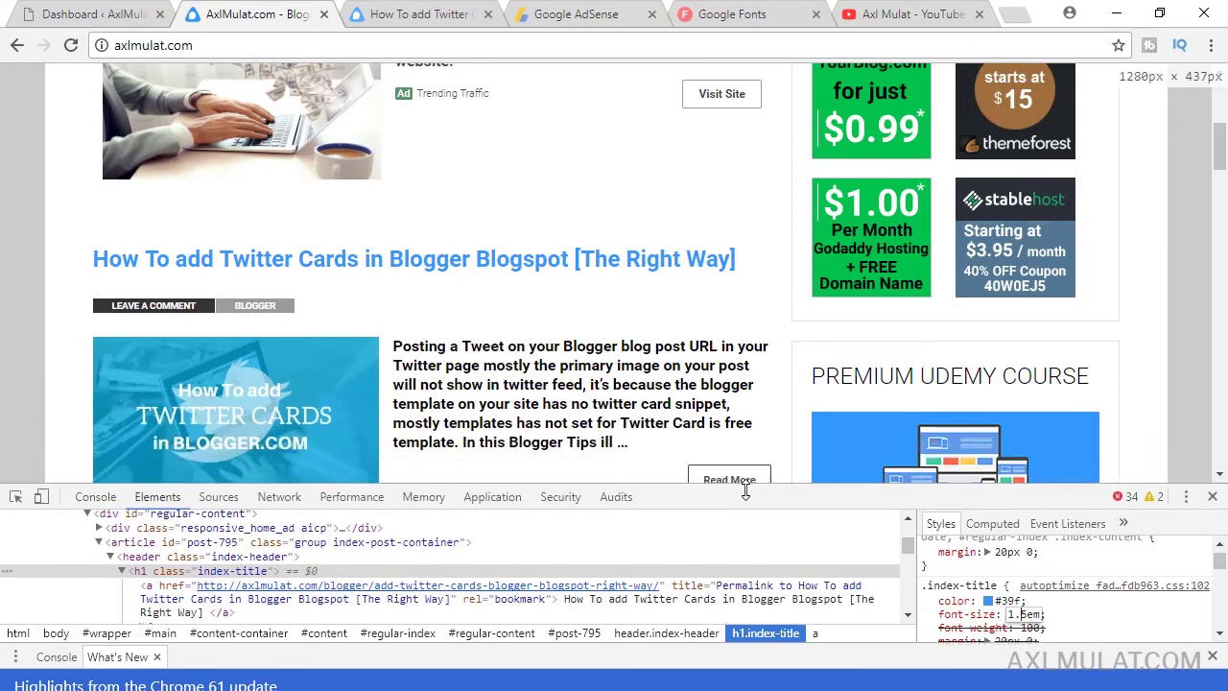
{"action": "scroll", "coordinate": [775, 323], "scroll_direction": "up", "scroll_amount": 1}
{"action": "scroll", "coordinate": [796, 323], "scroll_direction": "up", "scroll_amount": 1}
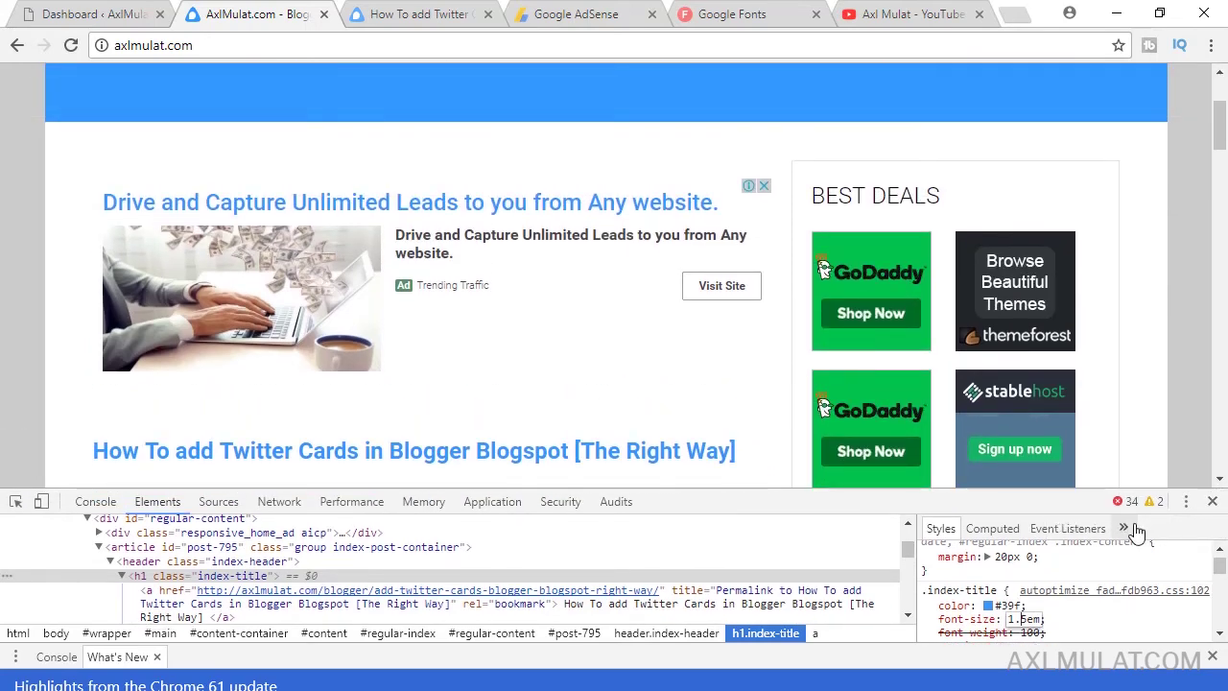
Copy the .index-title selector, switch to Notepad++, and find that rule in style.css
{"action": "left_click", "coordinate": [983, 589]}
{"action": "key", "text": "ctrl+c"}
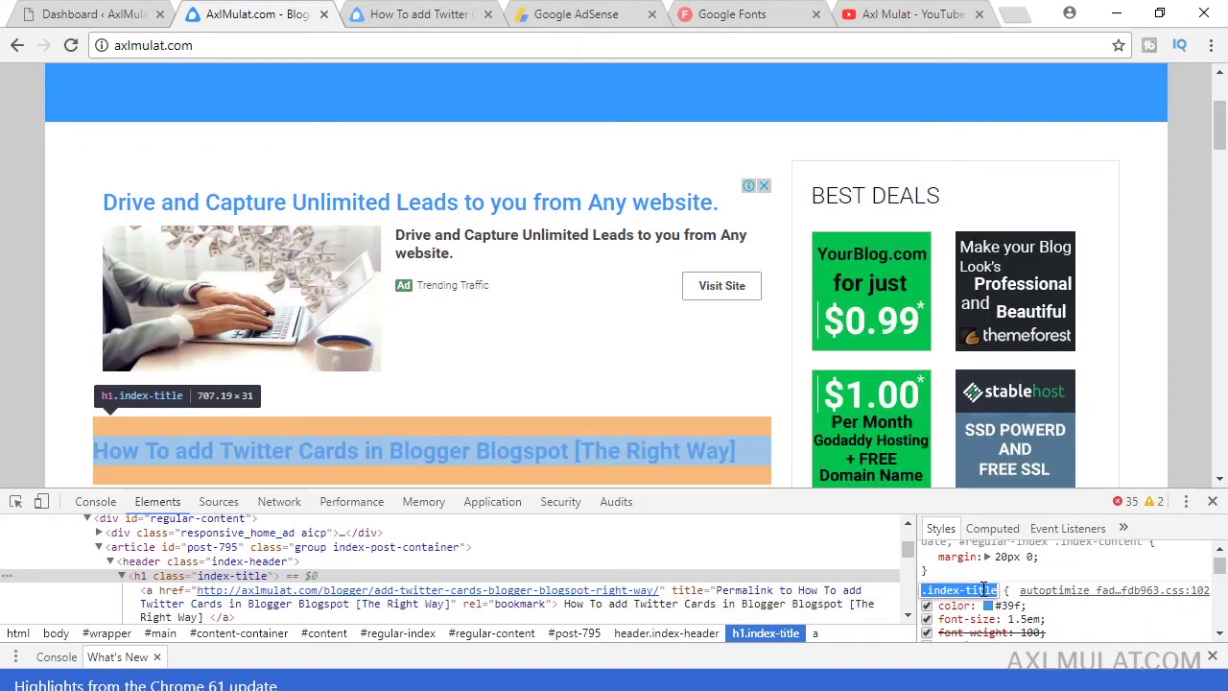
{"action": "key", "text": "alt+Tab"}
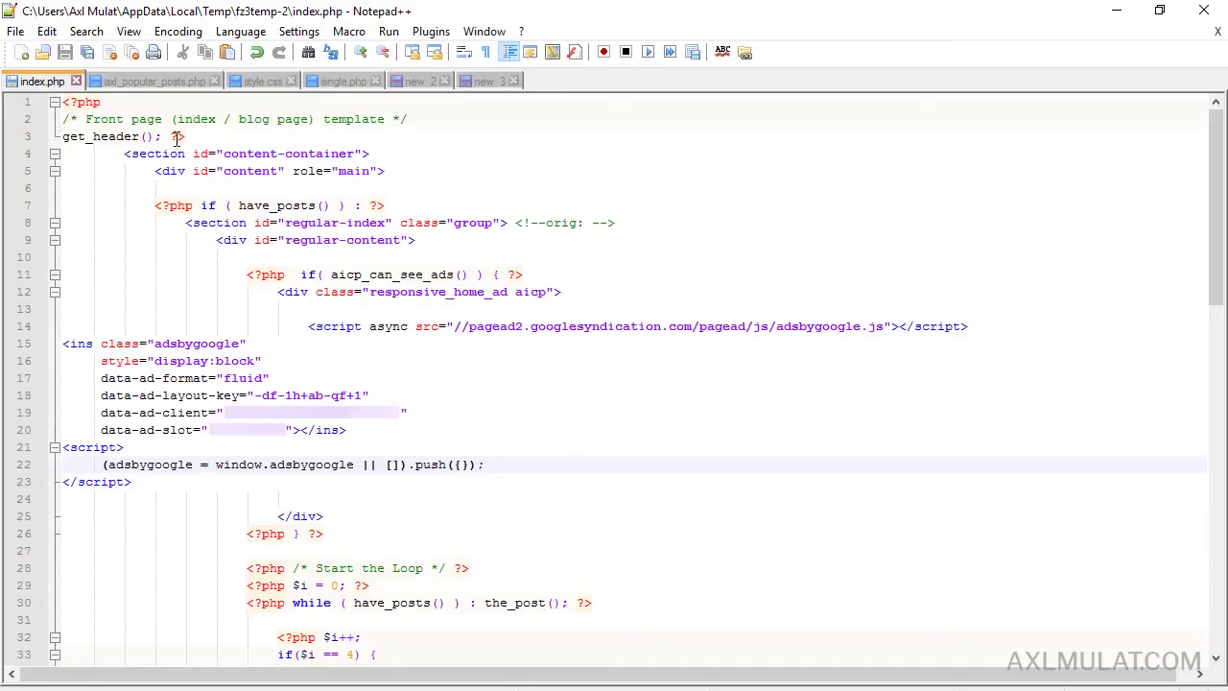
{"action": "left_click", "coordinate": [255, 81]}
{"action": "scroll", "coordinate": [470, 288], "scroll_direction": "down", "scroll_amount": 2}
{"action": "scroll", "coordinate": [489, 304], "scroll_direction": "down", "scroll_amount": 10}
{"action": "scroll", "coordinate": [490, 305], "scroll_direction": "down", "scroll_amount": 17}
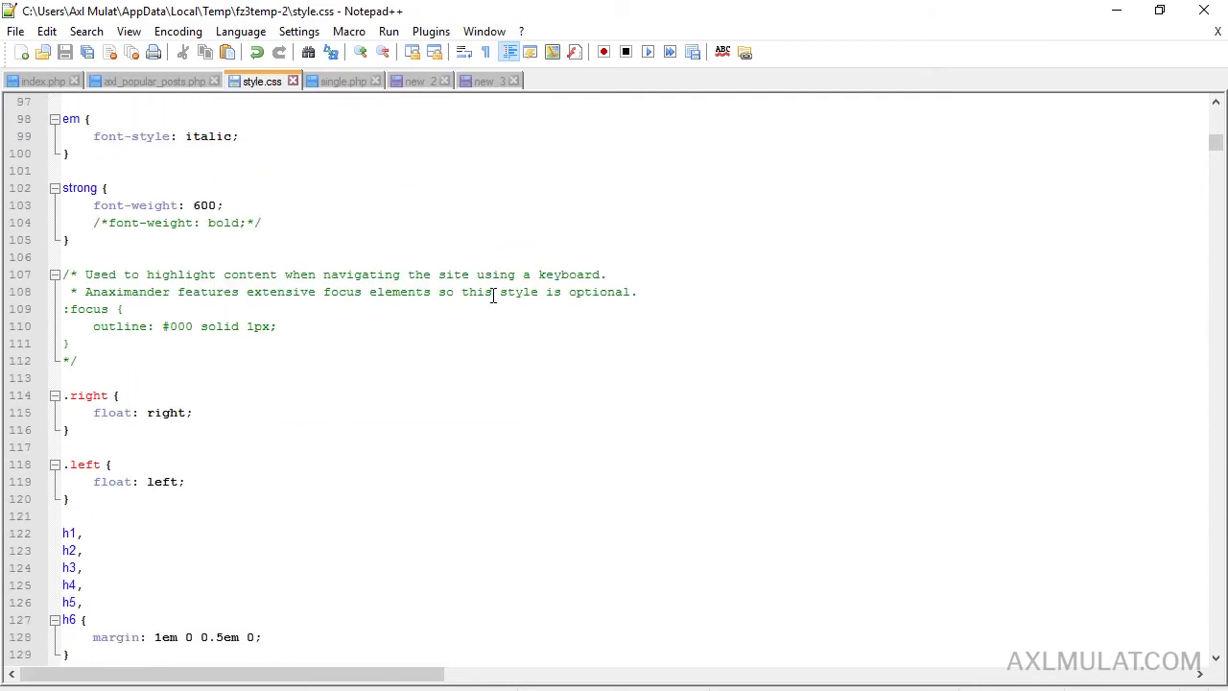
{"action": "key", "text": "ctrl+f"}
{"action": "key", "text": "ctrl+v"}
{"action": "left_click", "coordinate": [782, 274]}
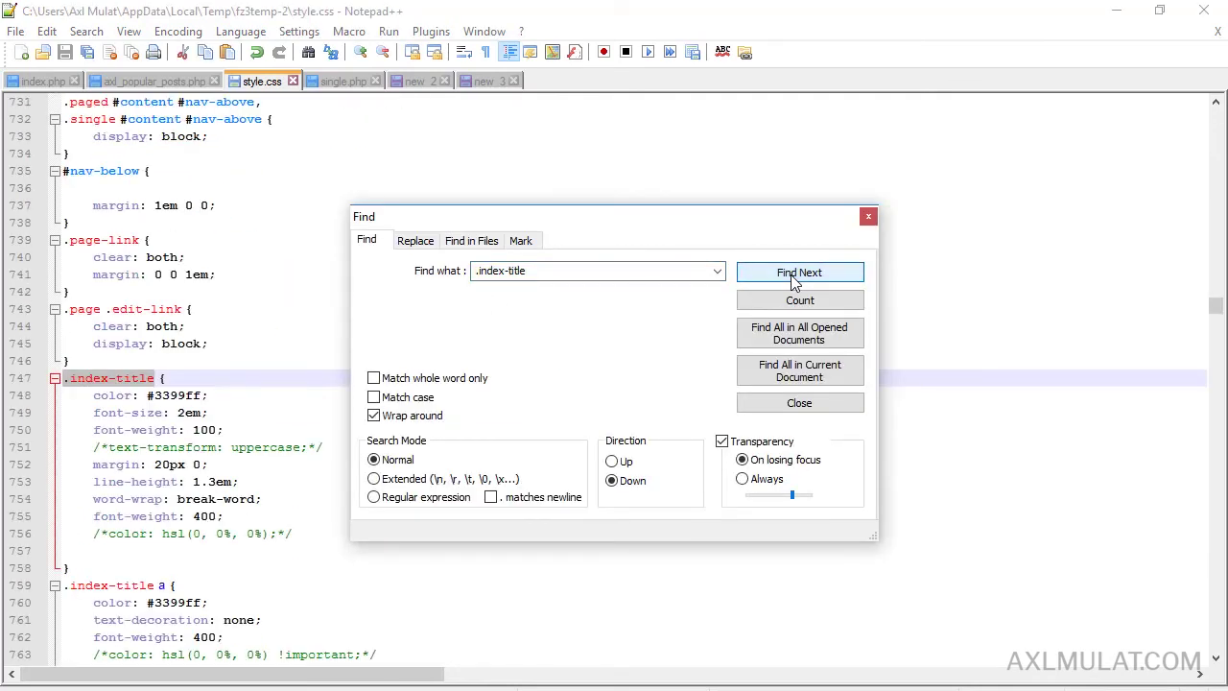
Set the .index-title font-size to 1.5em in style.css, save the file, and close the search dialog
{"action": "left_click", "coordinate": [186, 412]}
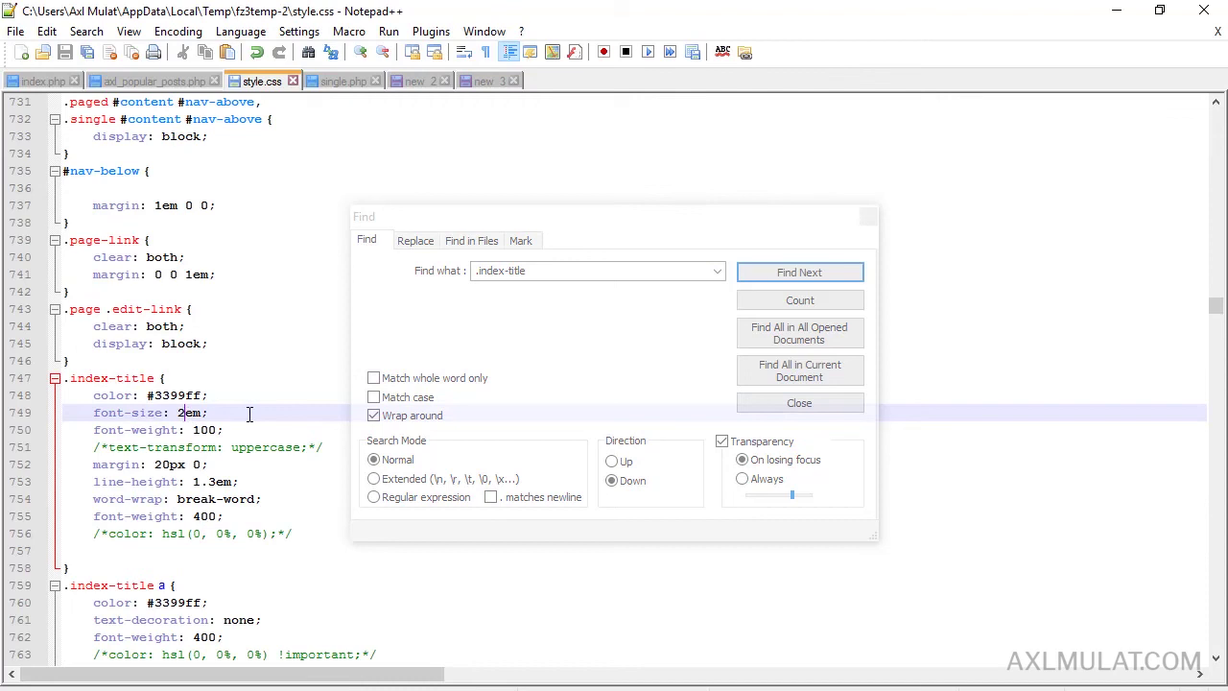
{"action": "key", "text": "BackSpace"}
{"action": "type", "text": "1.5"}
{"action": "key", "text": "ctrl+s"}
{"action": "left_click", "coordinate": [868, 216]}
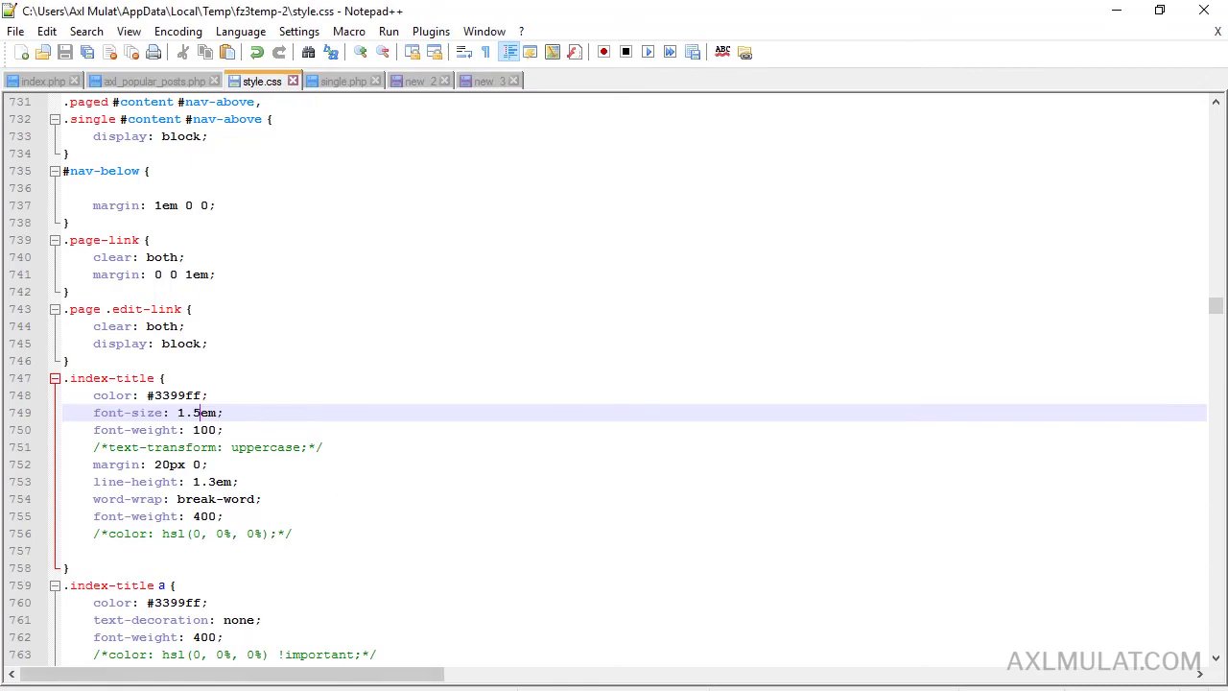
Return to the home page in Chrome, close the developer tools, and compare the post titles with both in-feed ads' headlines
{"action": "key", "text": "alt+Tab"}
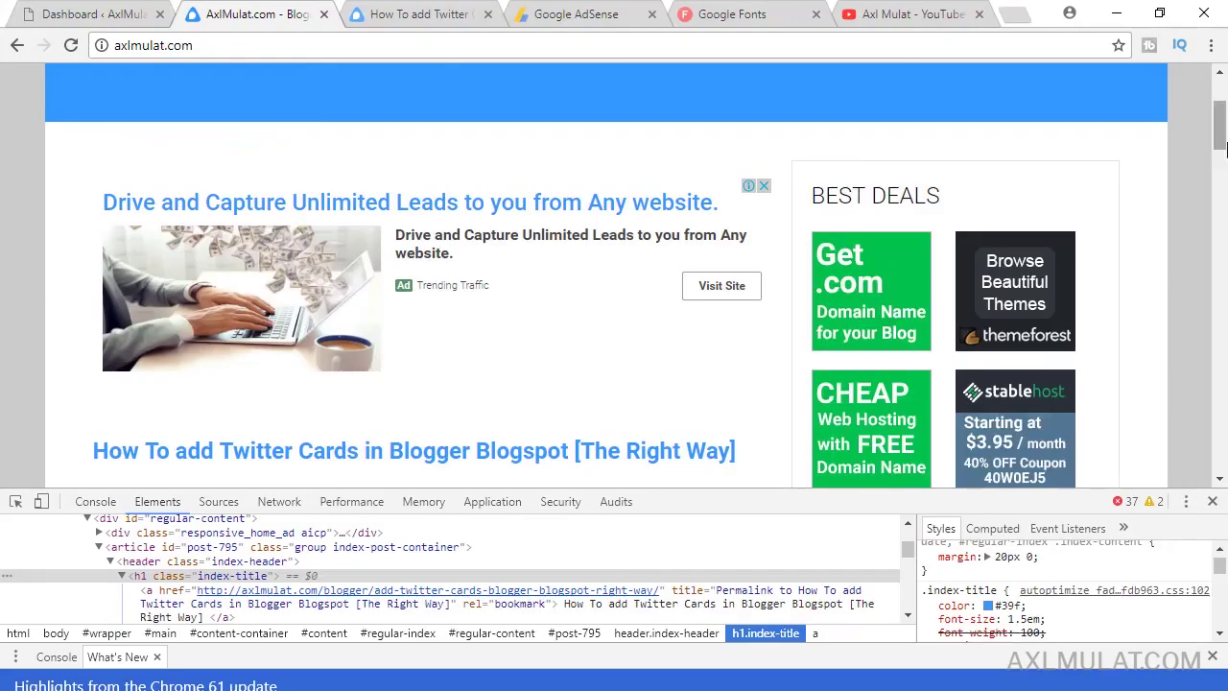
{"action": "left_click_drag", "start_coordinate": [1224, 144], "coordinate": [1223, 163]}
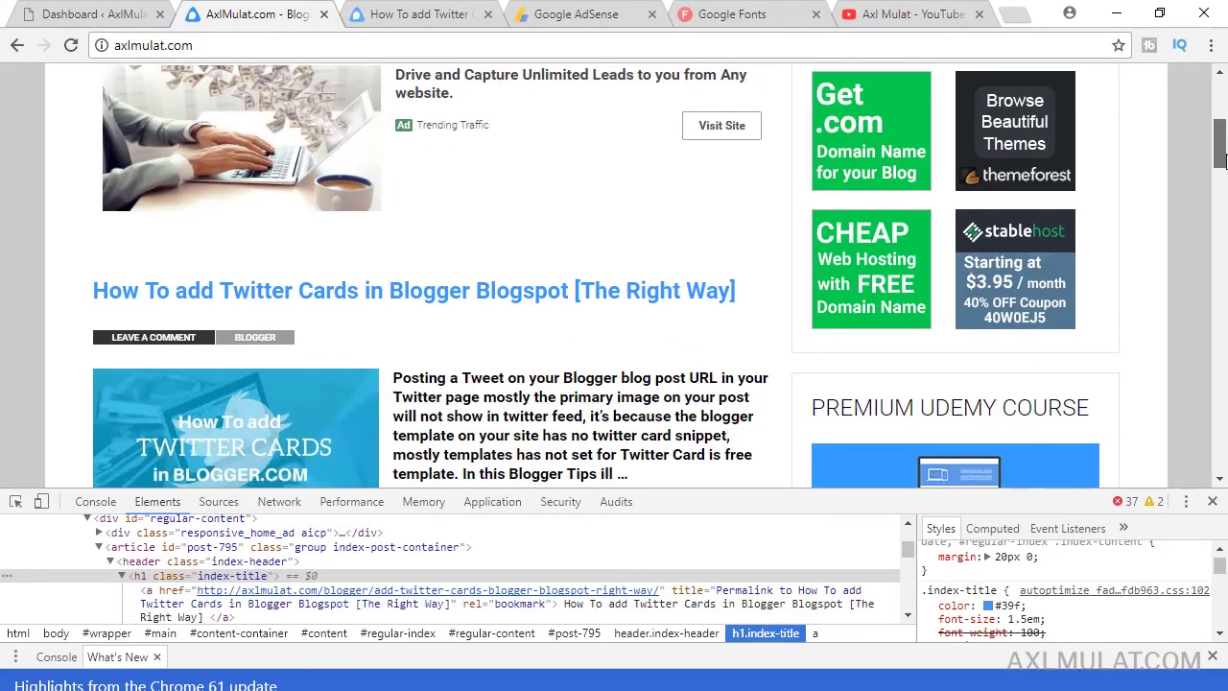
{"action": "left_click", "coordinate": [1213, 501]}
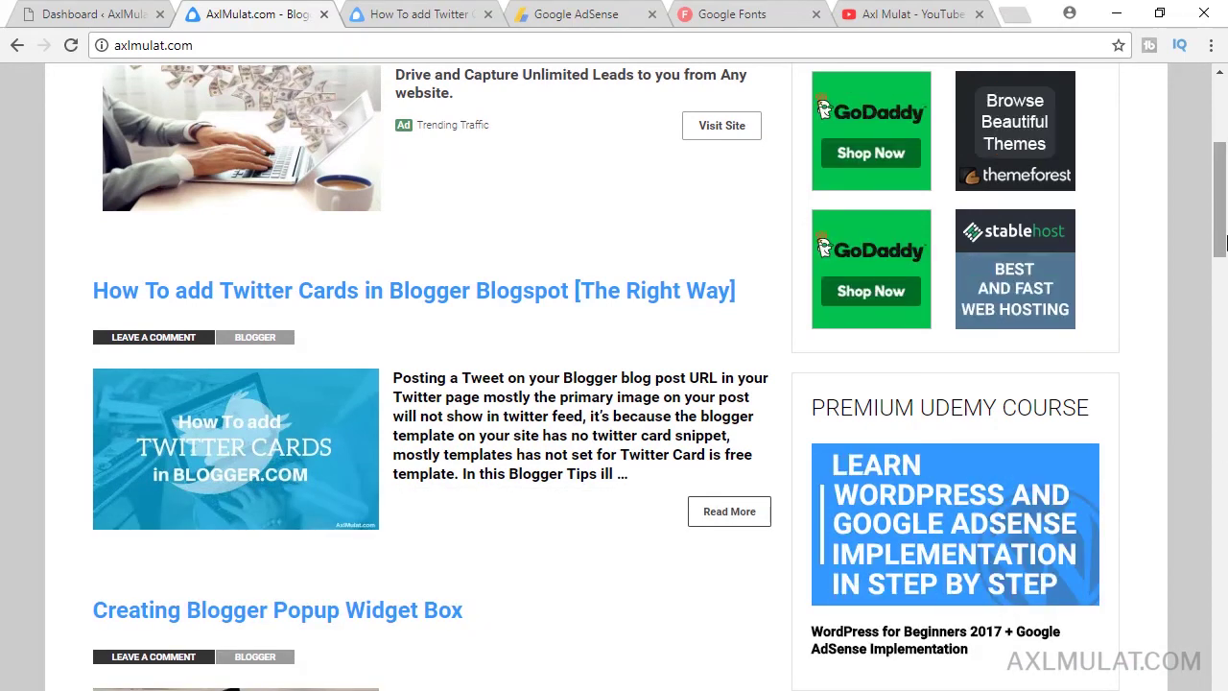
{"action": "scroll", "coordinate": [1223, 244], "scroll_direction": "up", "scroll_amount": 3}
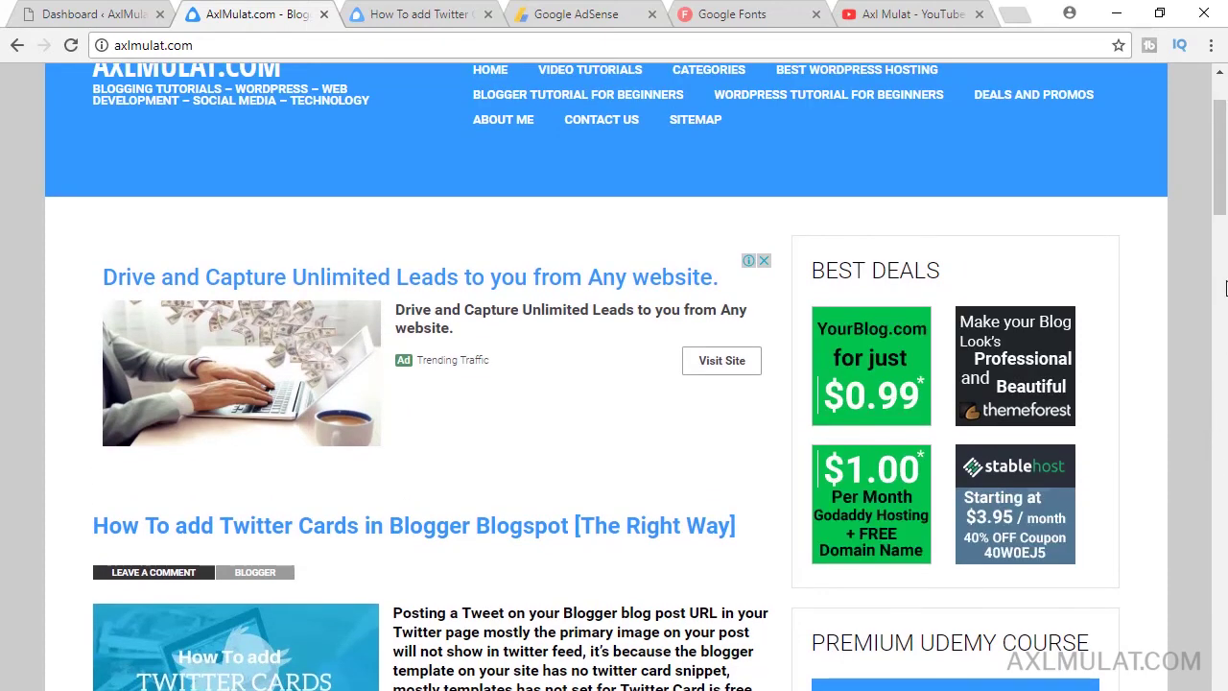
{"action": "scroll", "coordinate": [1207, 403], "scroll_direction": "down", "scroll_amount": 8}
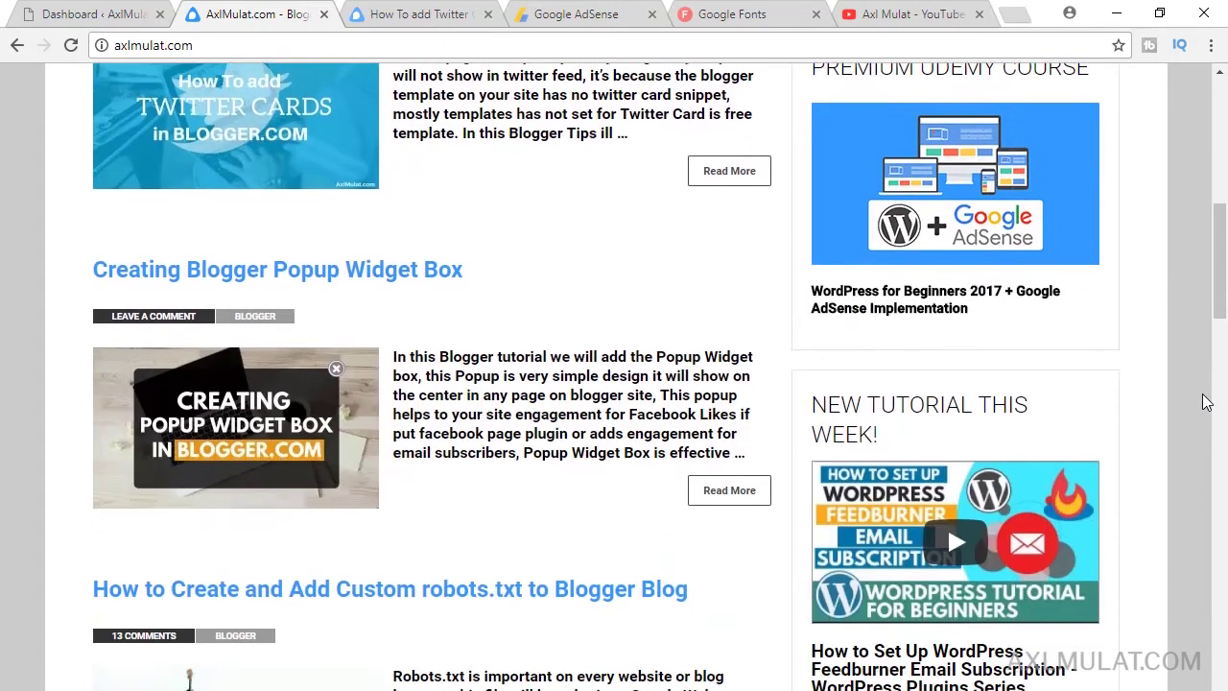
{"action": "scroll", "coordinate": [1209, 404], "scroll_direction": "down", "scroll_amount": 4}
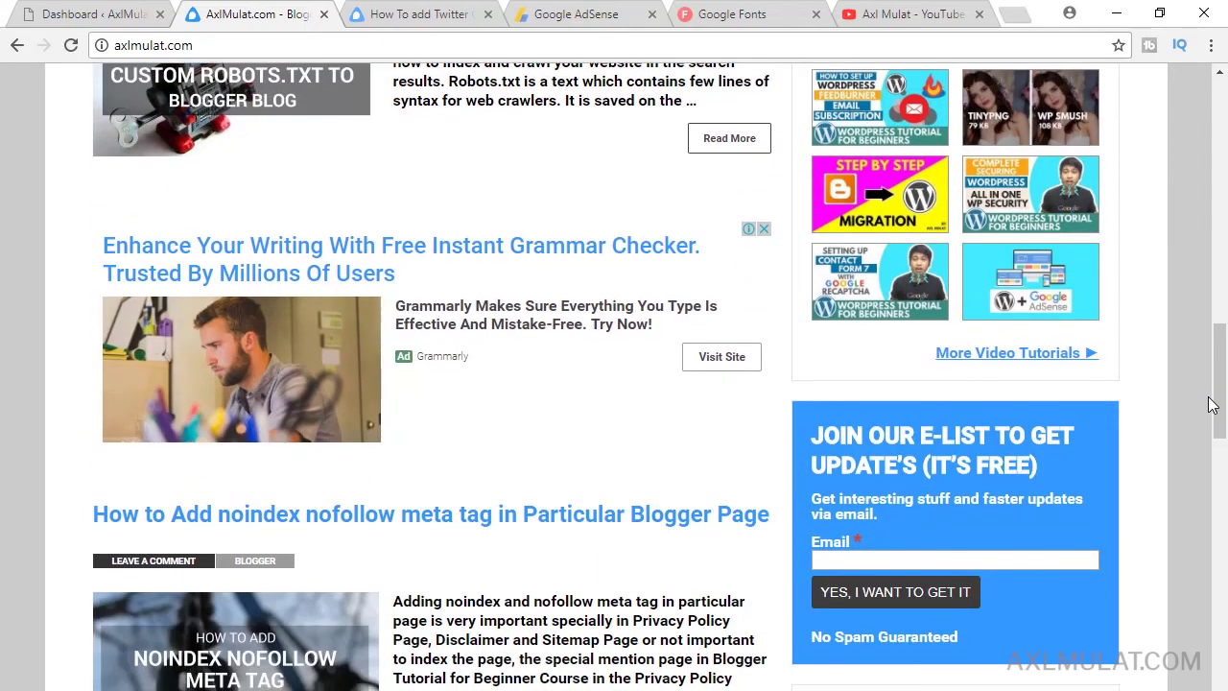